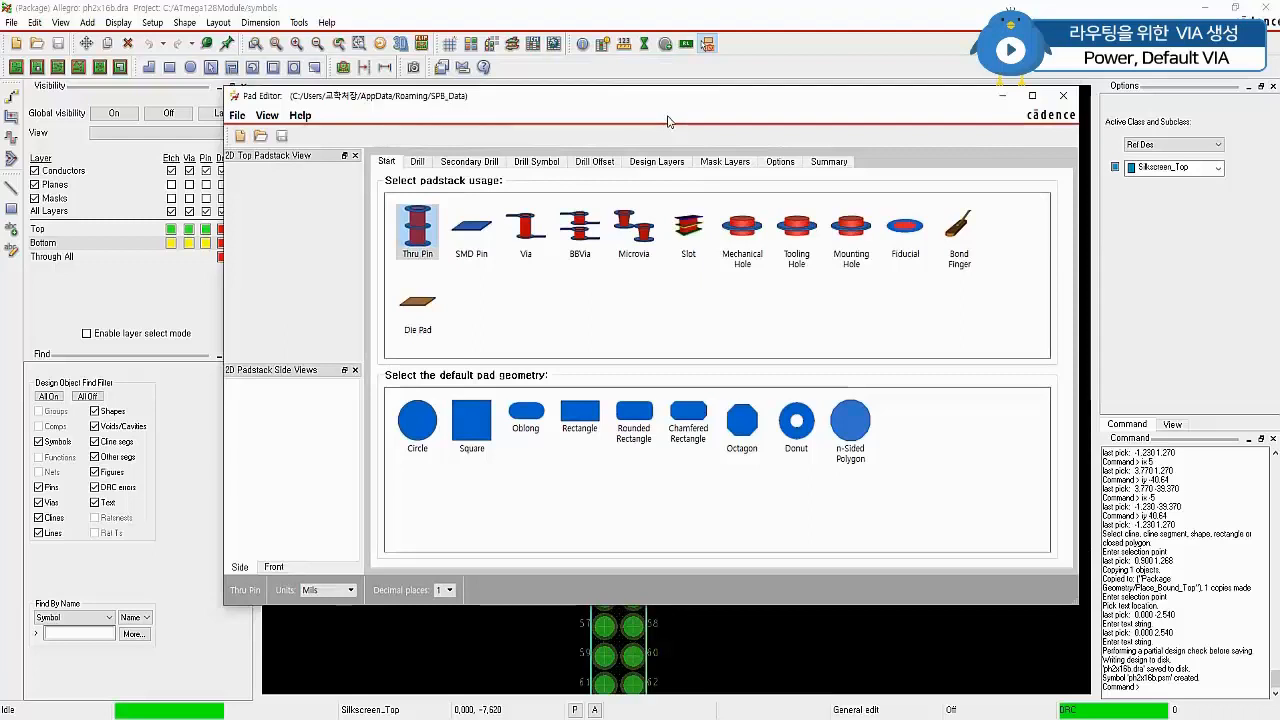
Start a new padstack and browse to C:\ATmega128Module\pads as its storage folder.
click(237, 115)
click(279, 133)
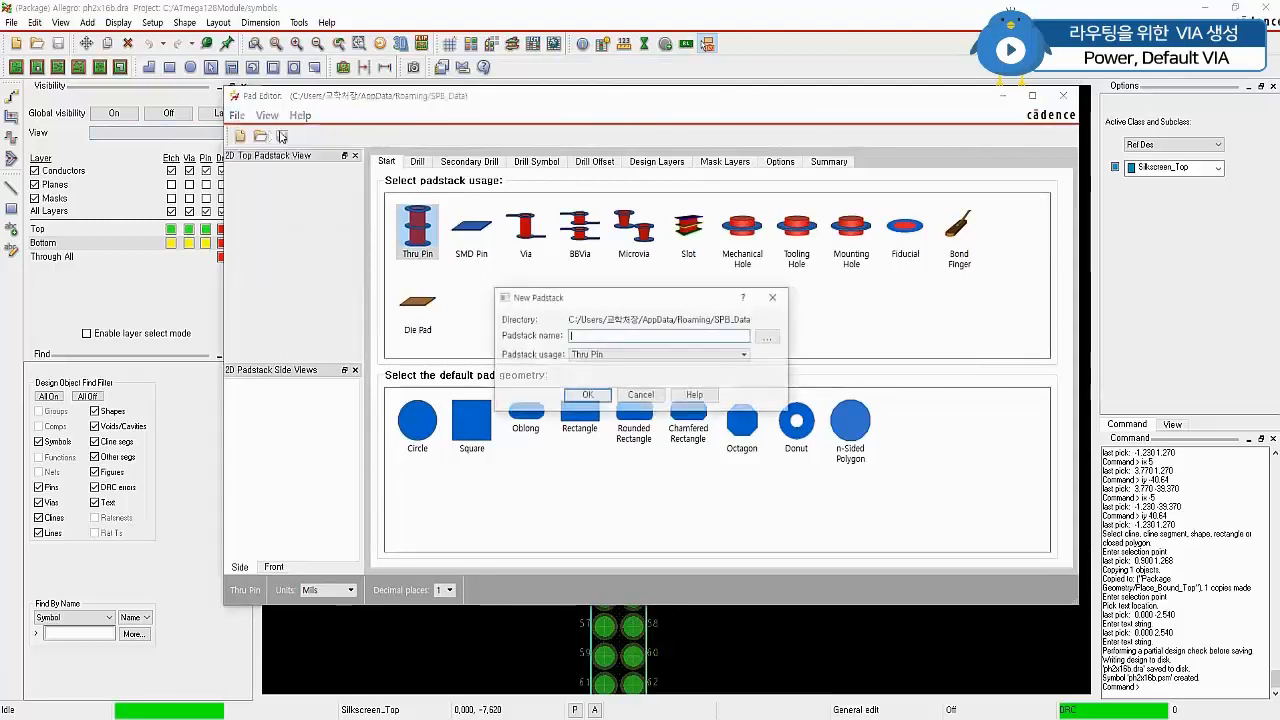
click(769, 338)
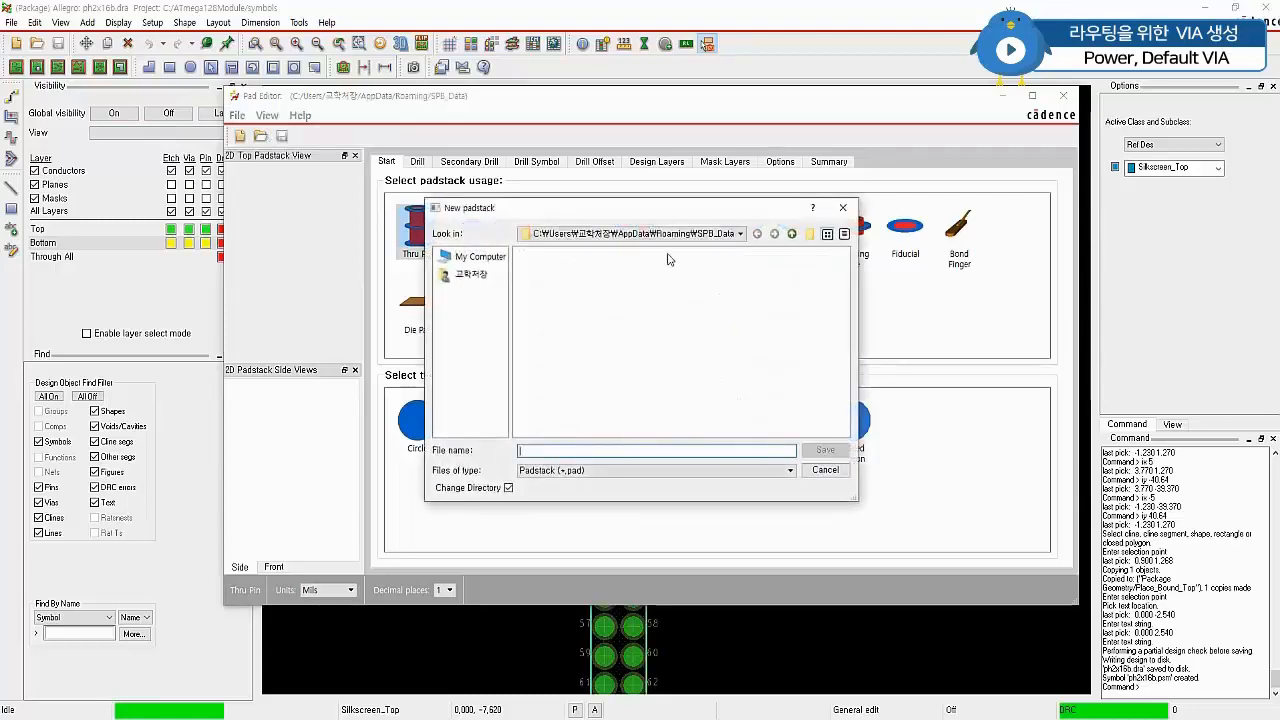
click(690, 236)
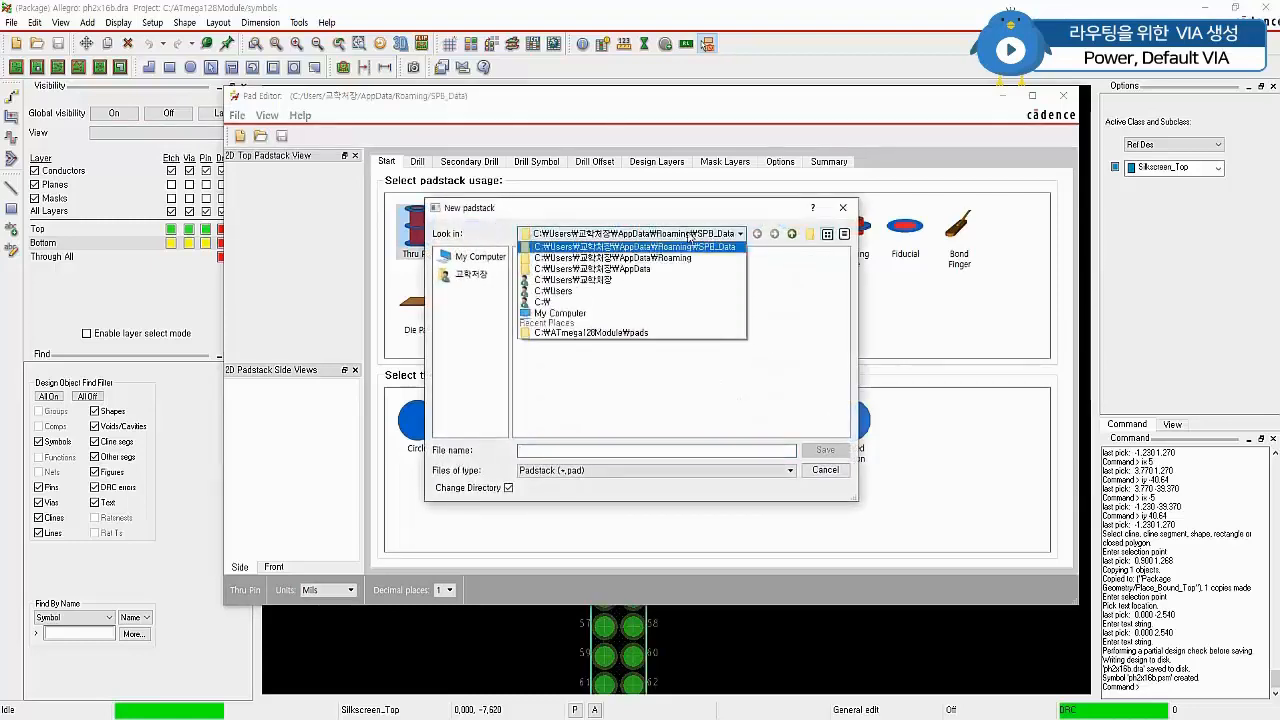
click(549, 304)
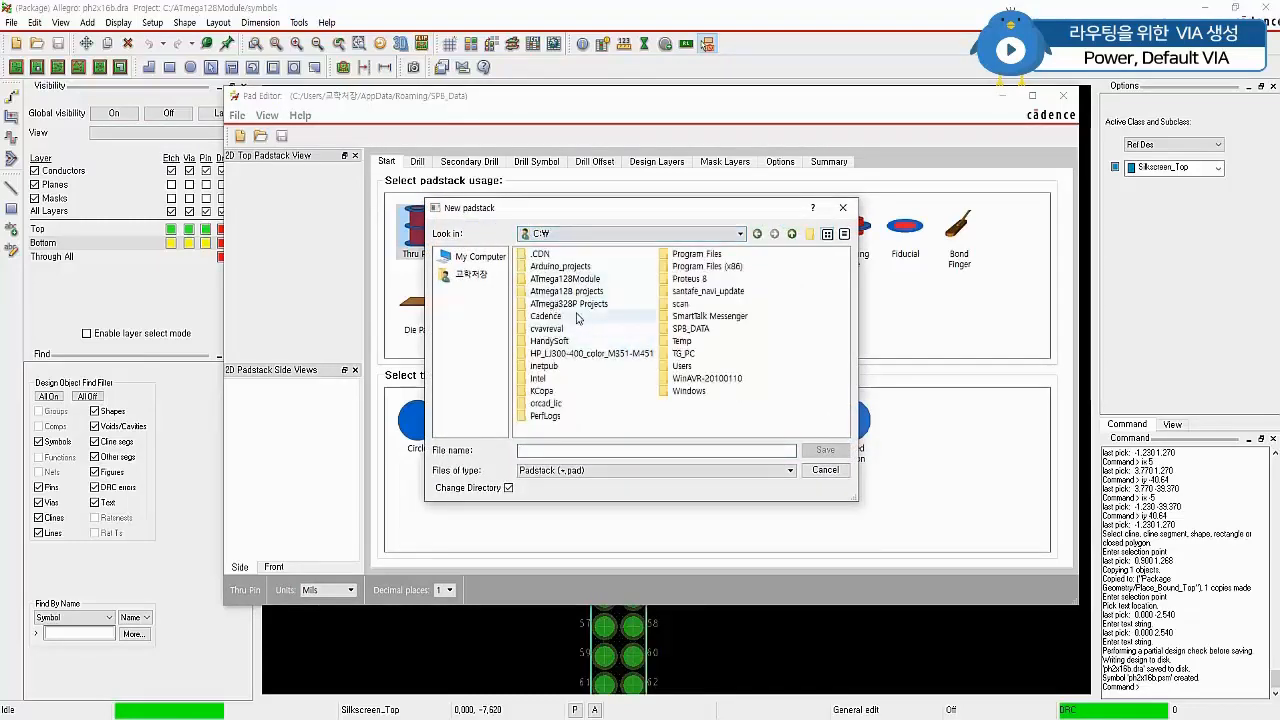
click(593, 281)
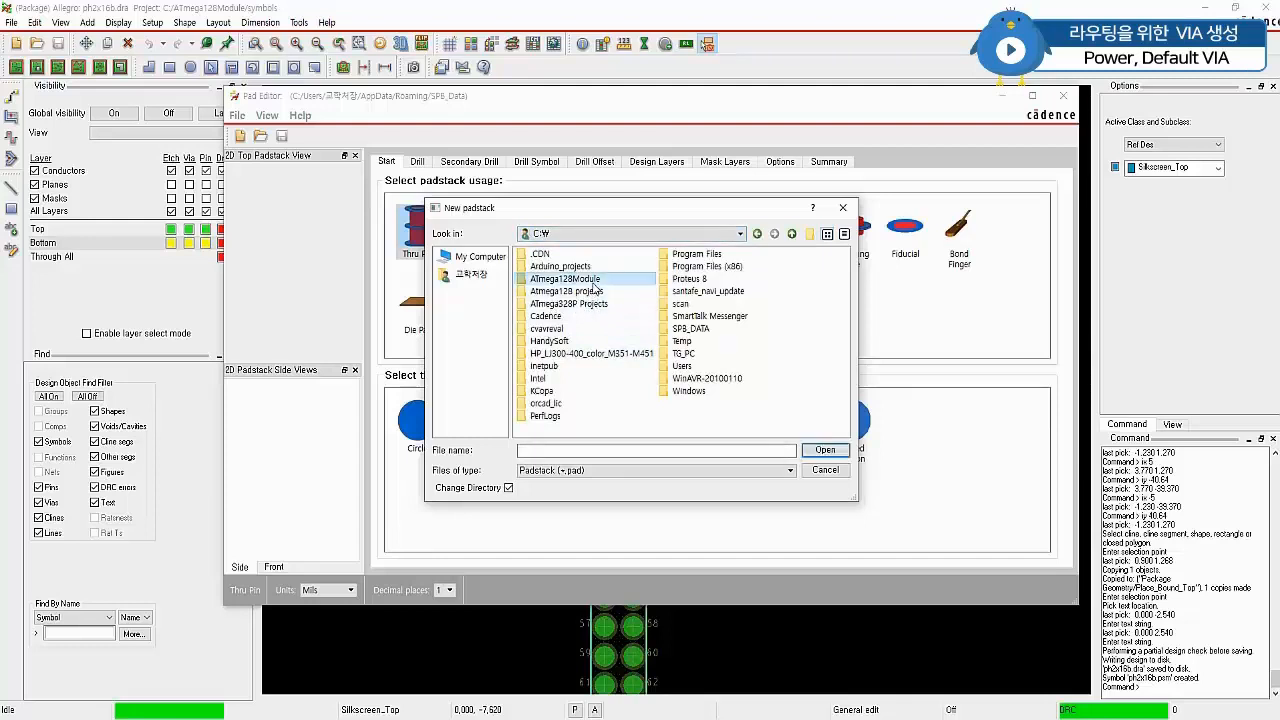
double_click(595, 285)
click(541, 256)
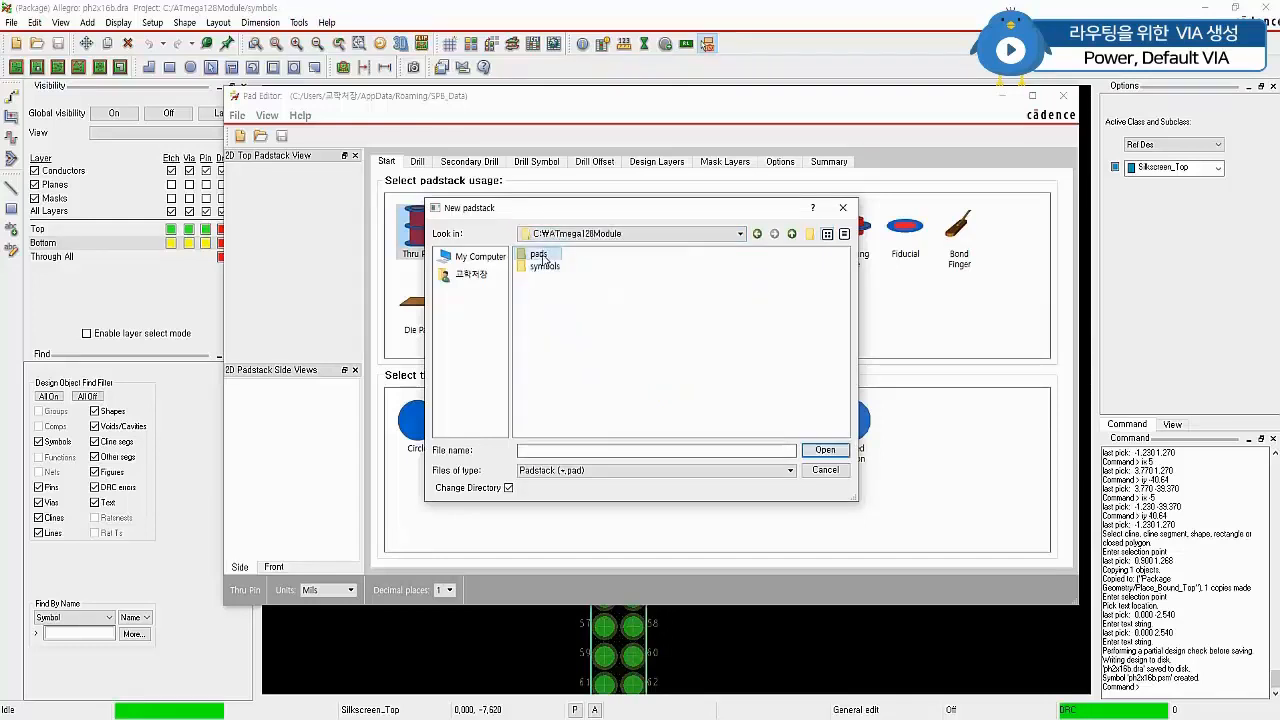
double_click(541, 256)
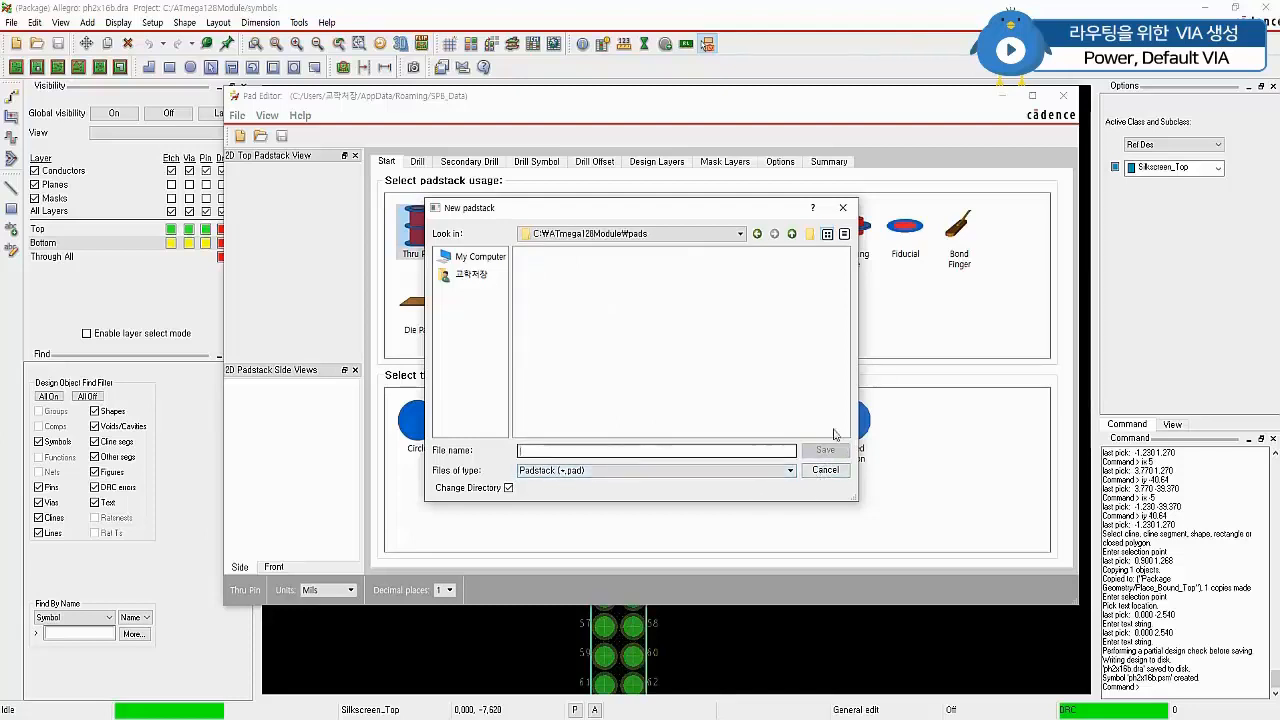
Name the padstack via05d08p_power and create it with Via as the padstack usage.
text(via050d08)
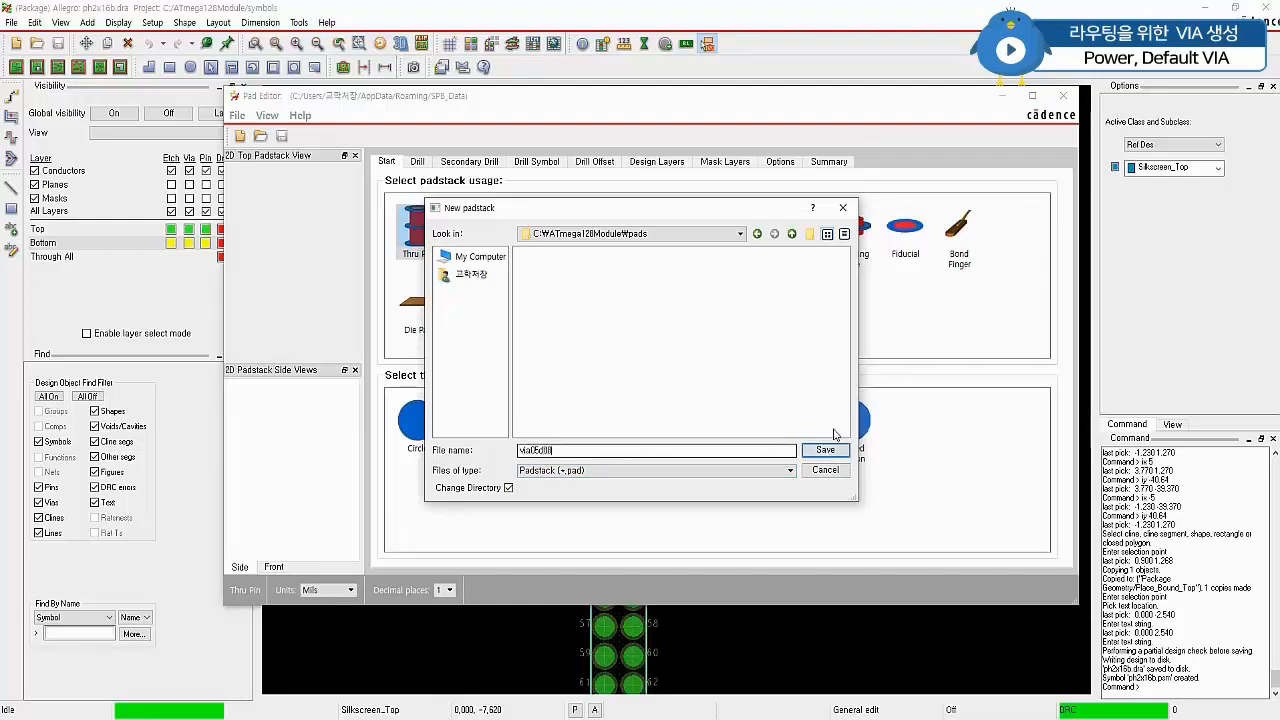
text(p_power)
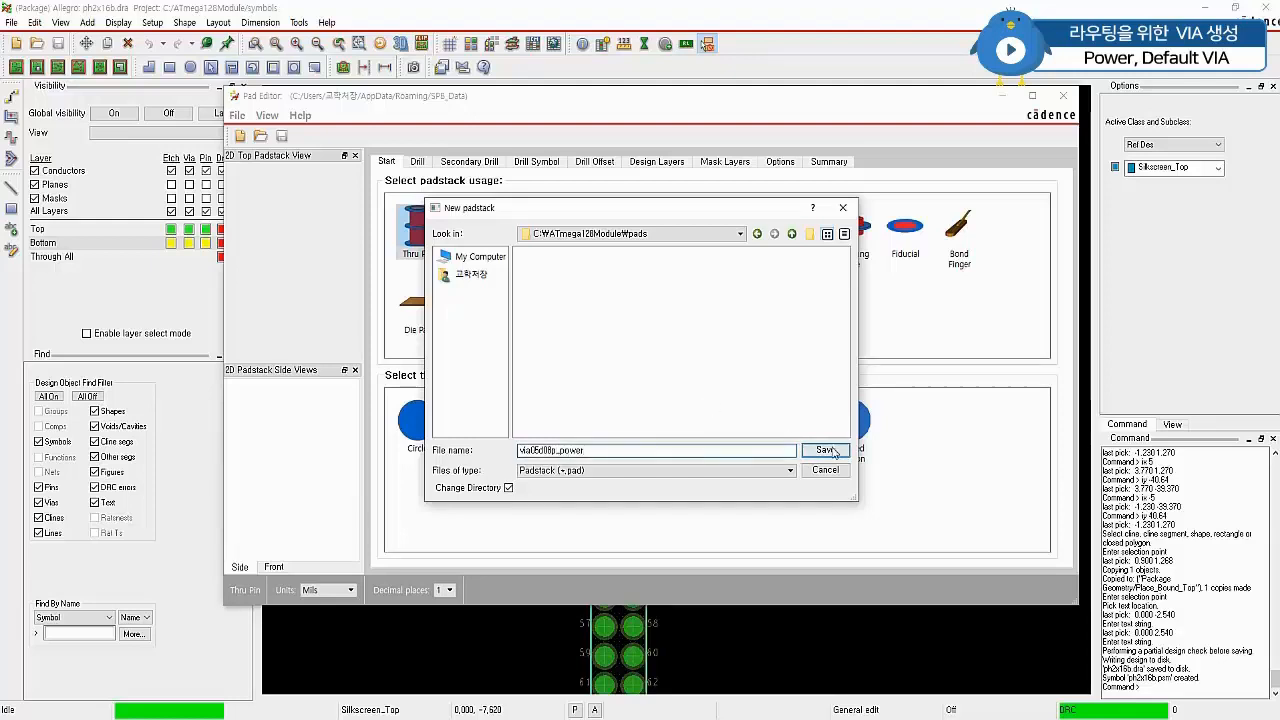
click(838, 452)
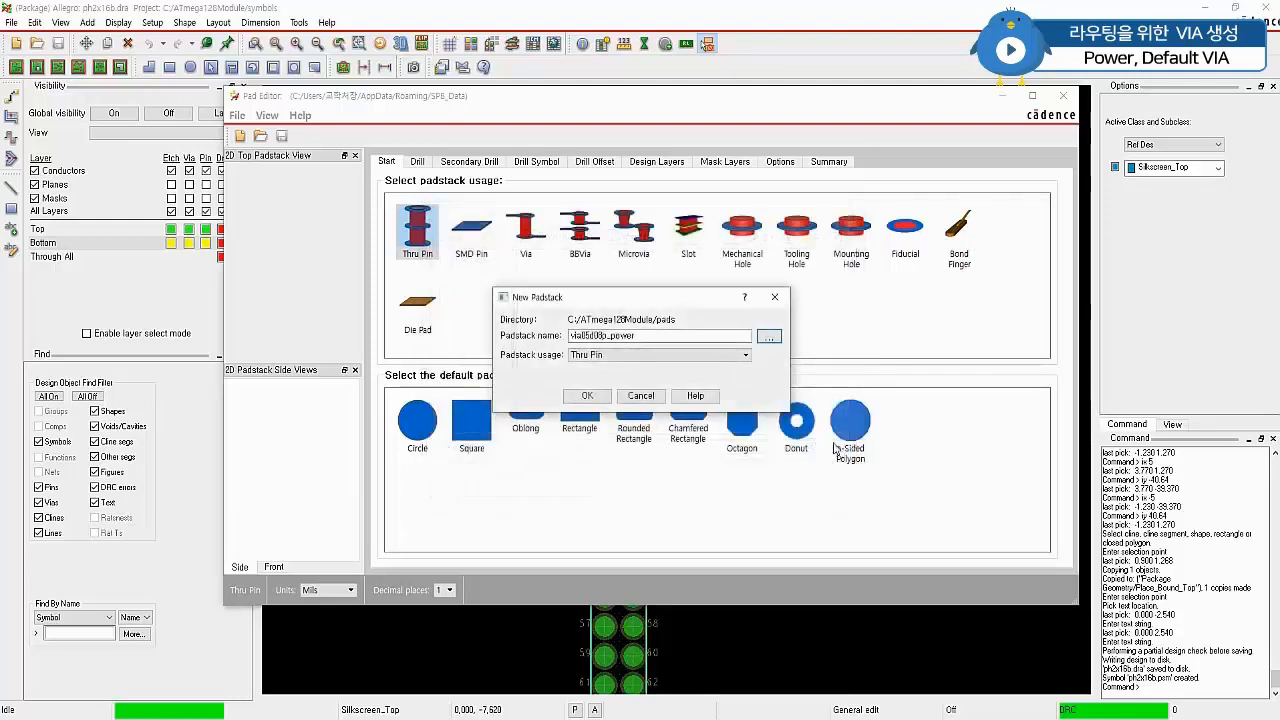
click(612, 355)
click(610, 383)
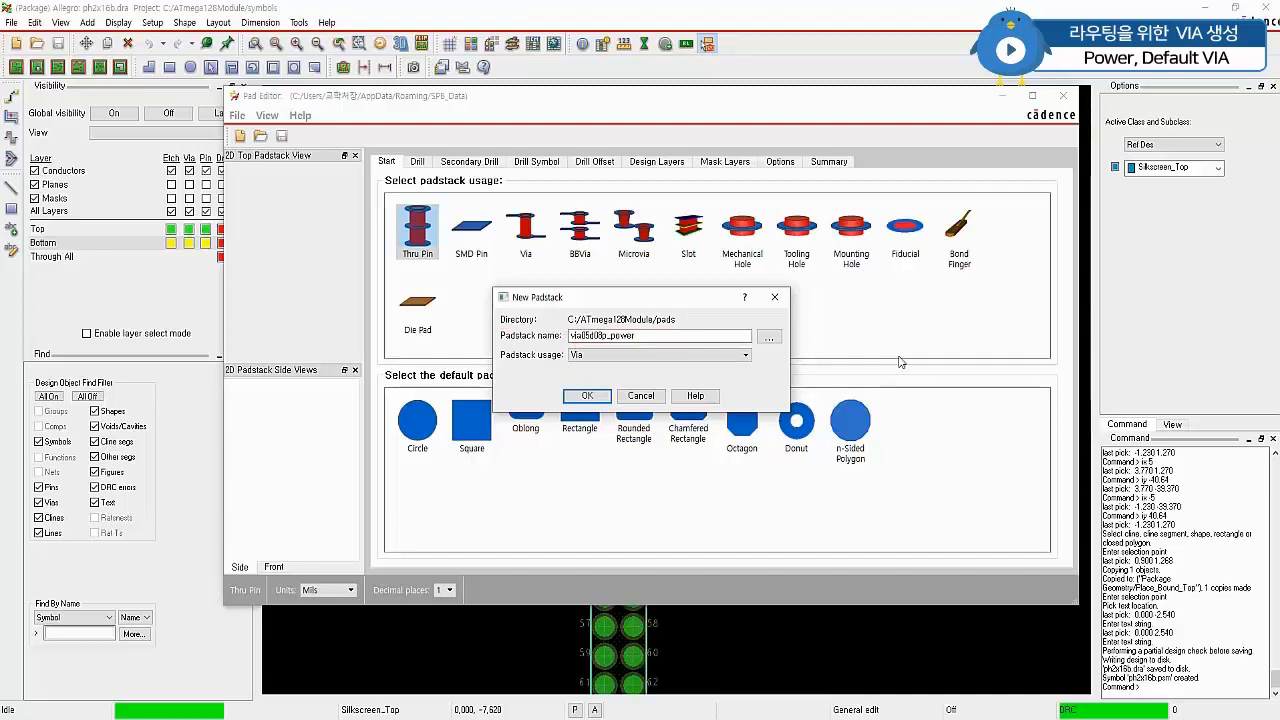
click(587, 395)
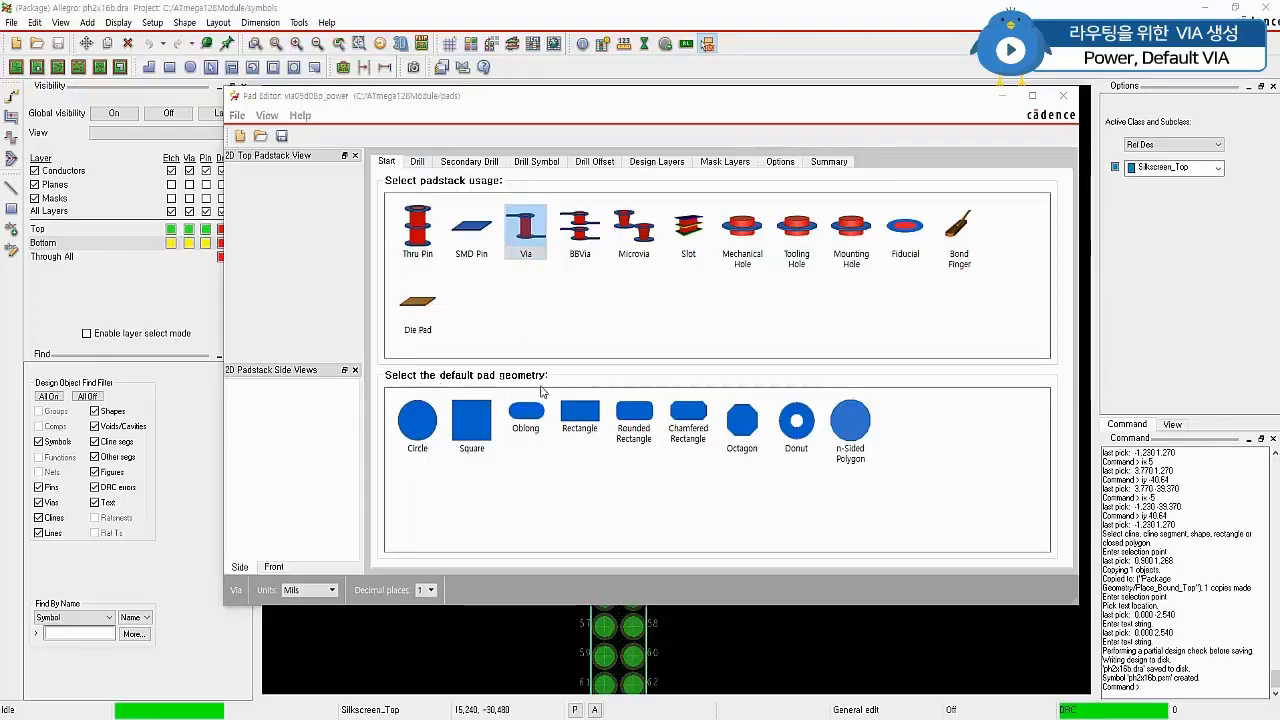
Choose Circle as the default pad geometry and set the units to Millimeter with 2 decimal places.
click(420, 440)
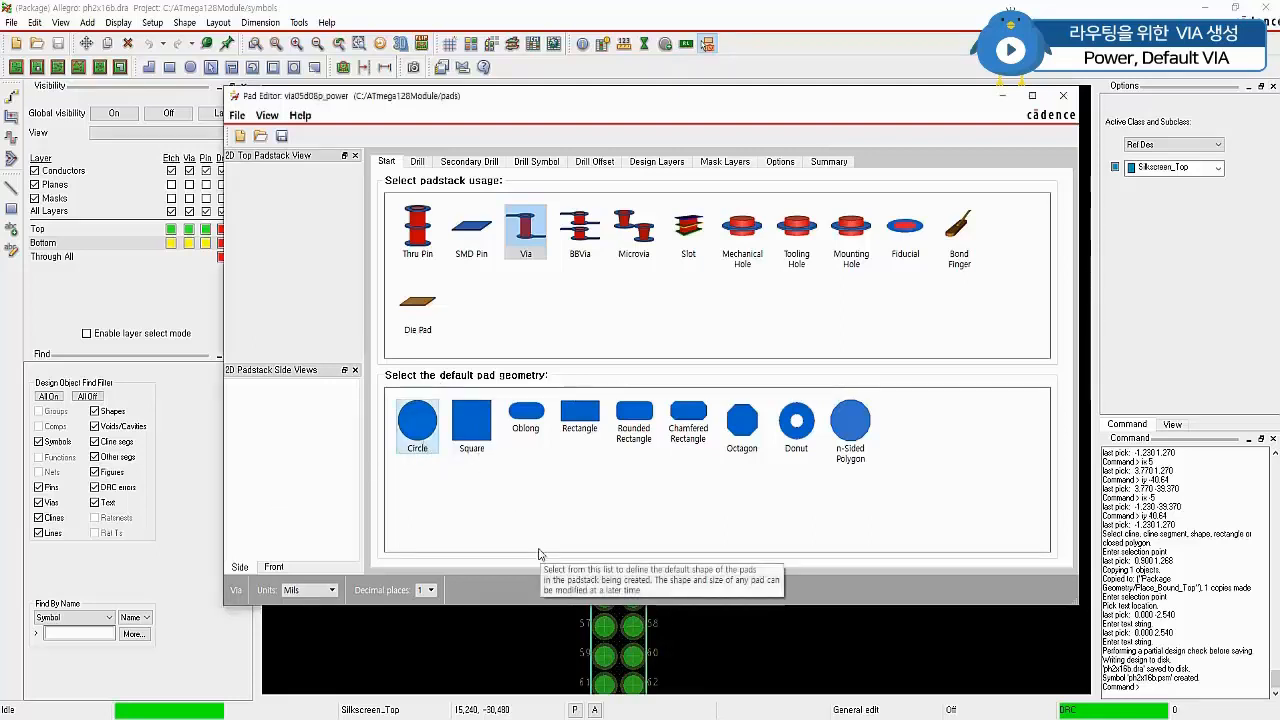
click(312, 590)
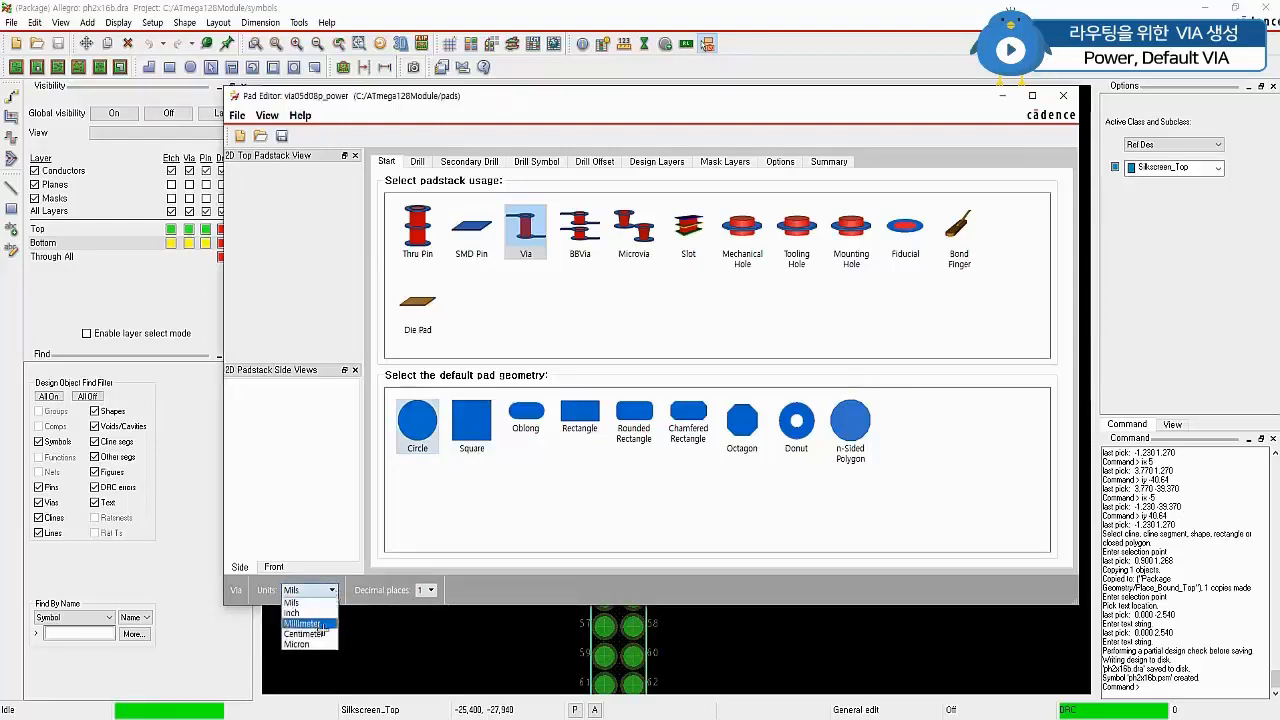
click(312, 623)
click(690, 370)
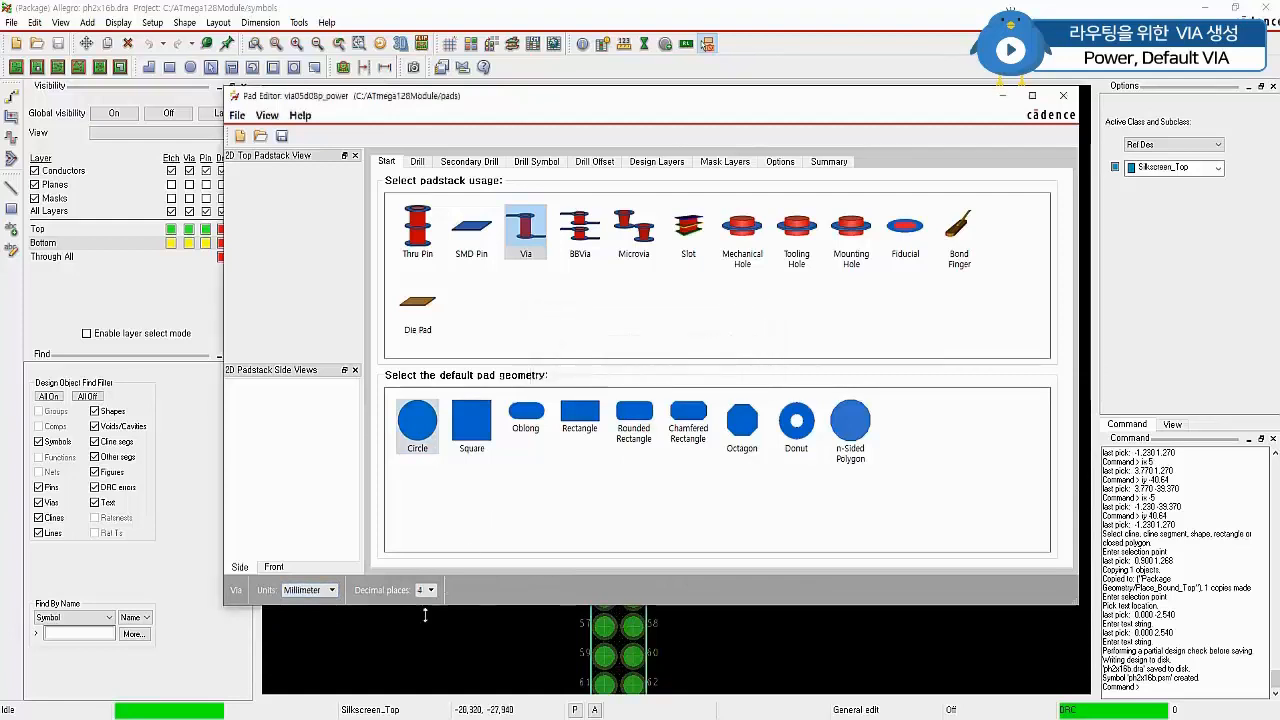
click(430, 591)
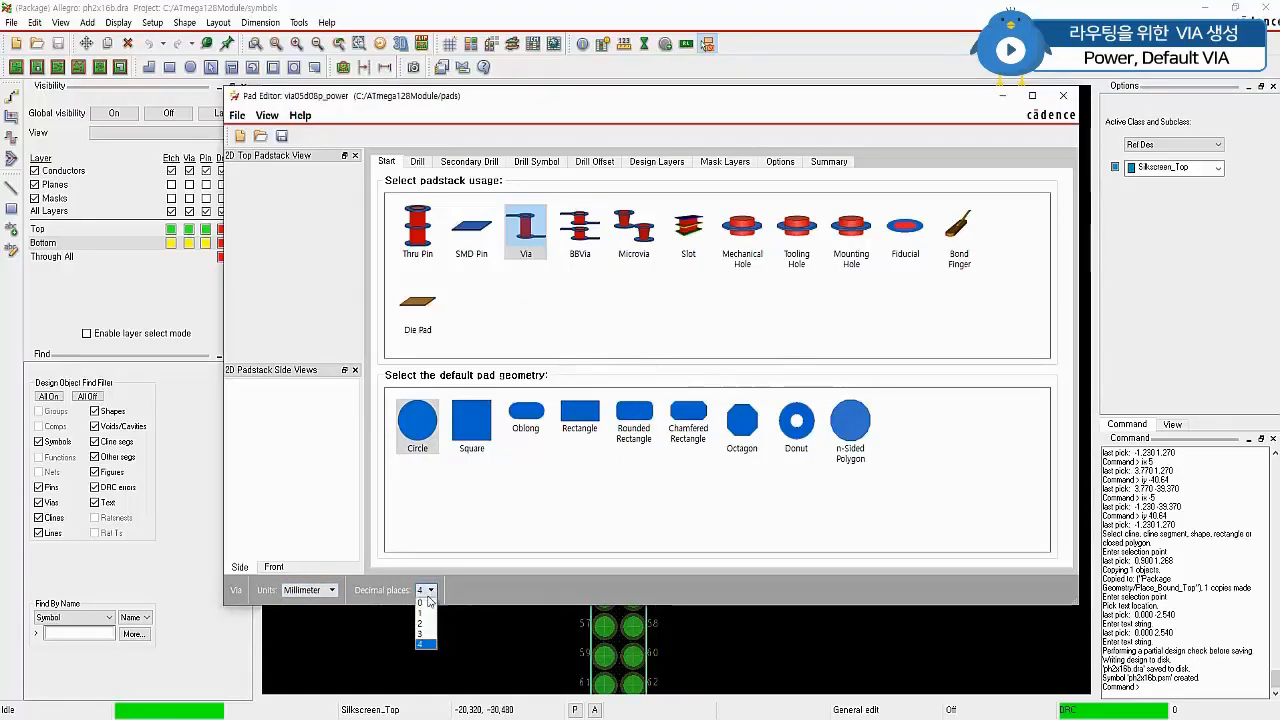
click(421, 623)
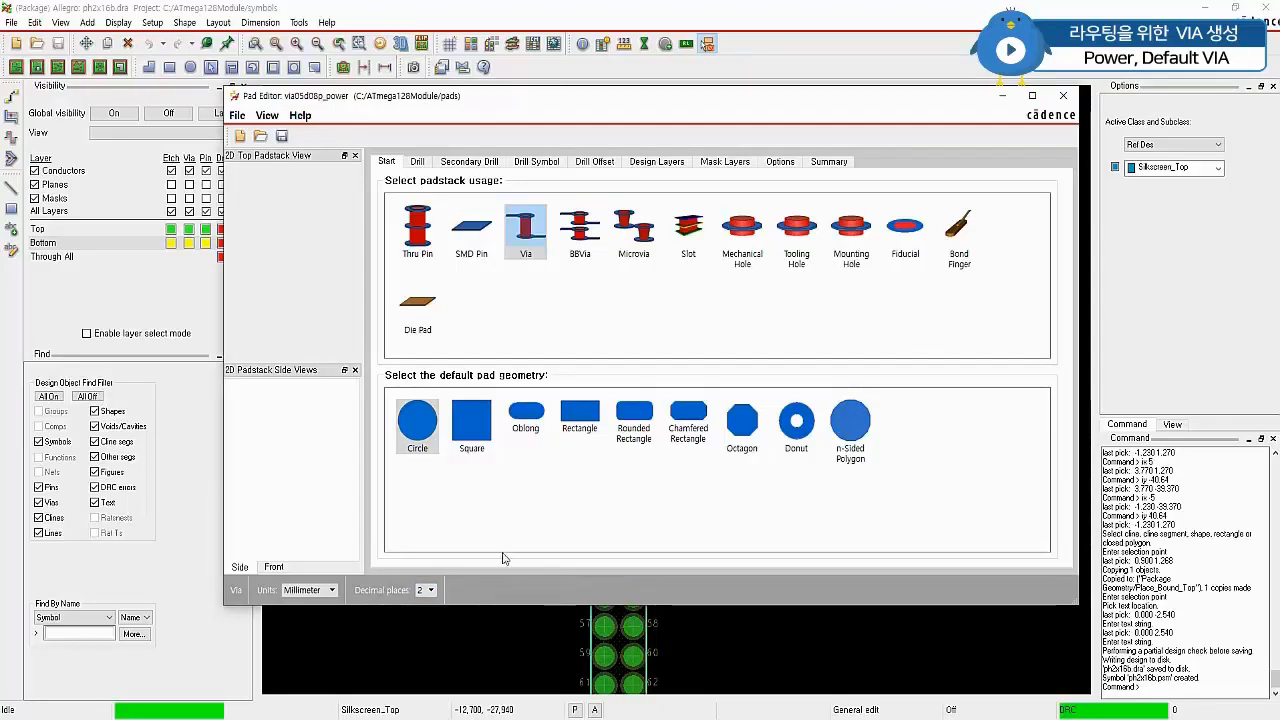
Define a plated circular drill hole with a finished diameter of 0.5 mm.
click(419, 162)
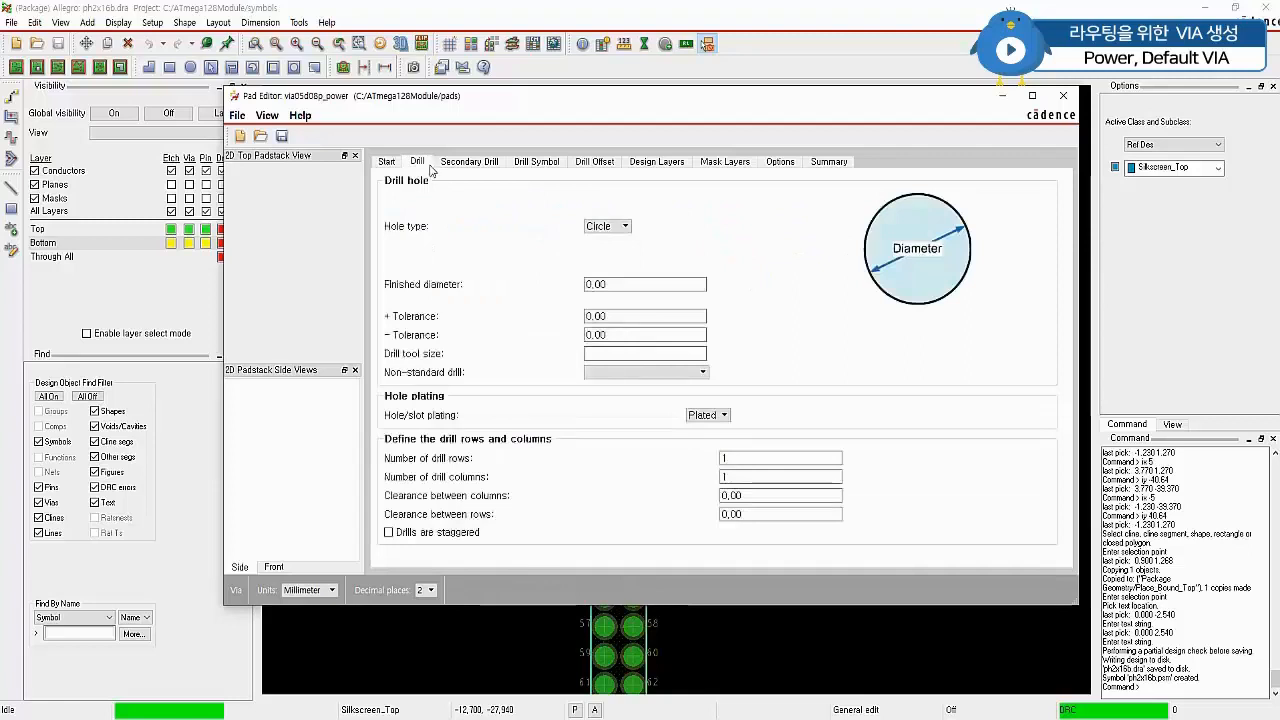
click(628, 228)
click(609, 242)
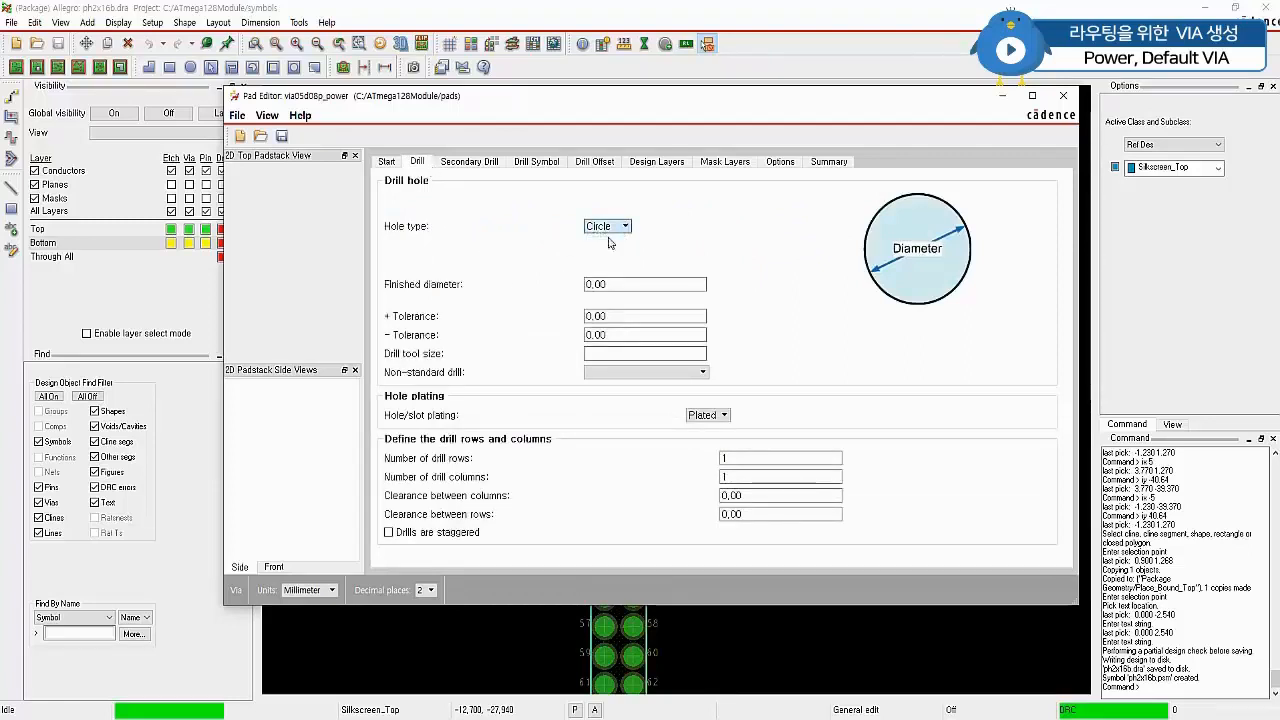
double_click(592, 284)
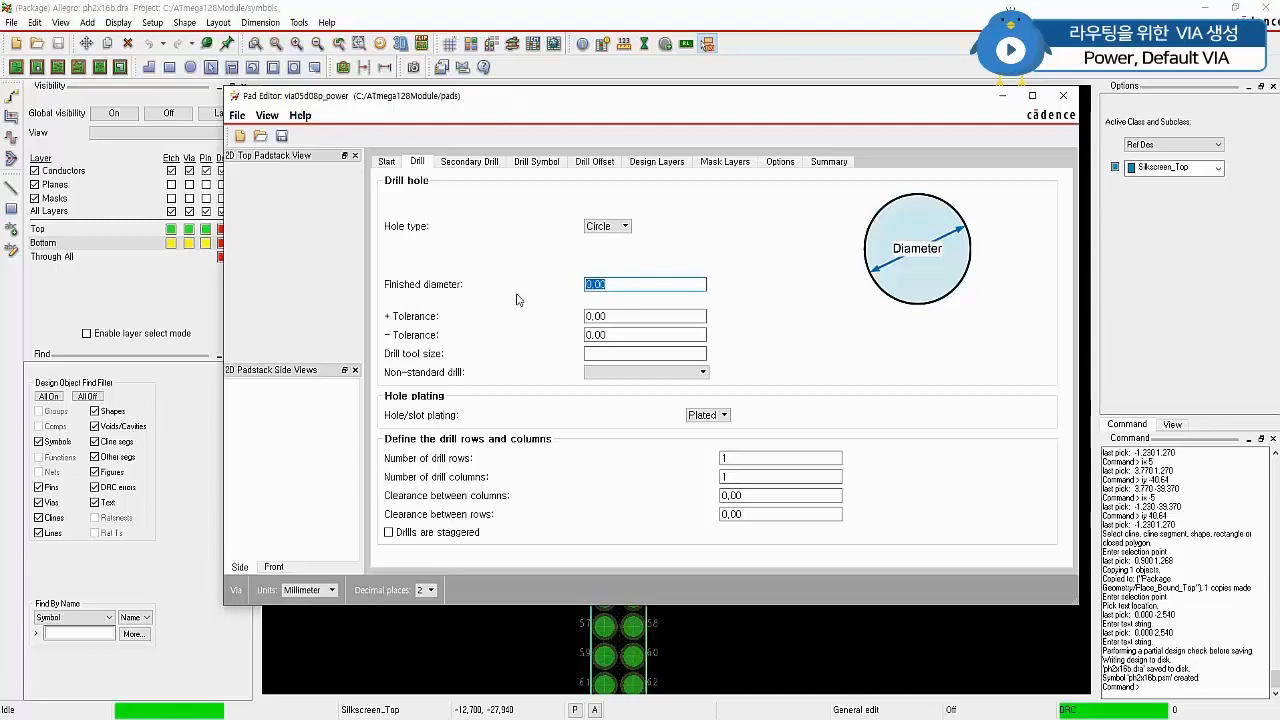
text(0.5)
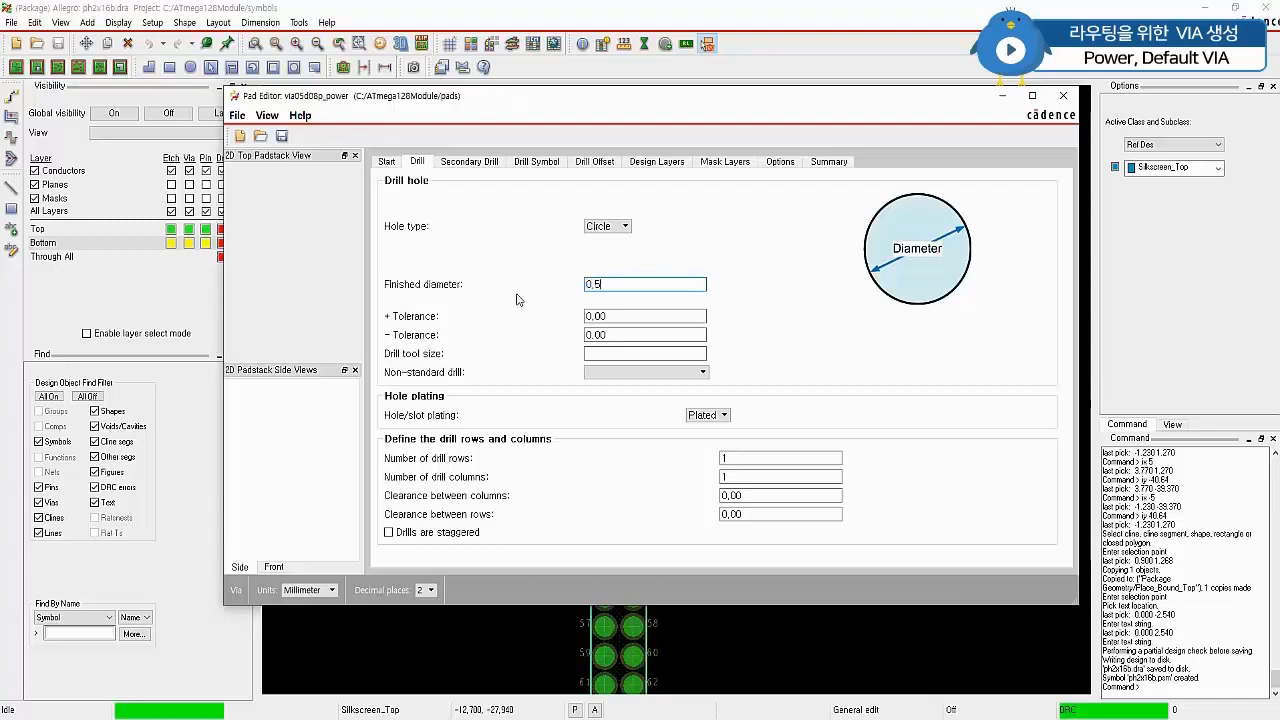
key(Tab)
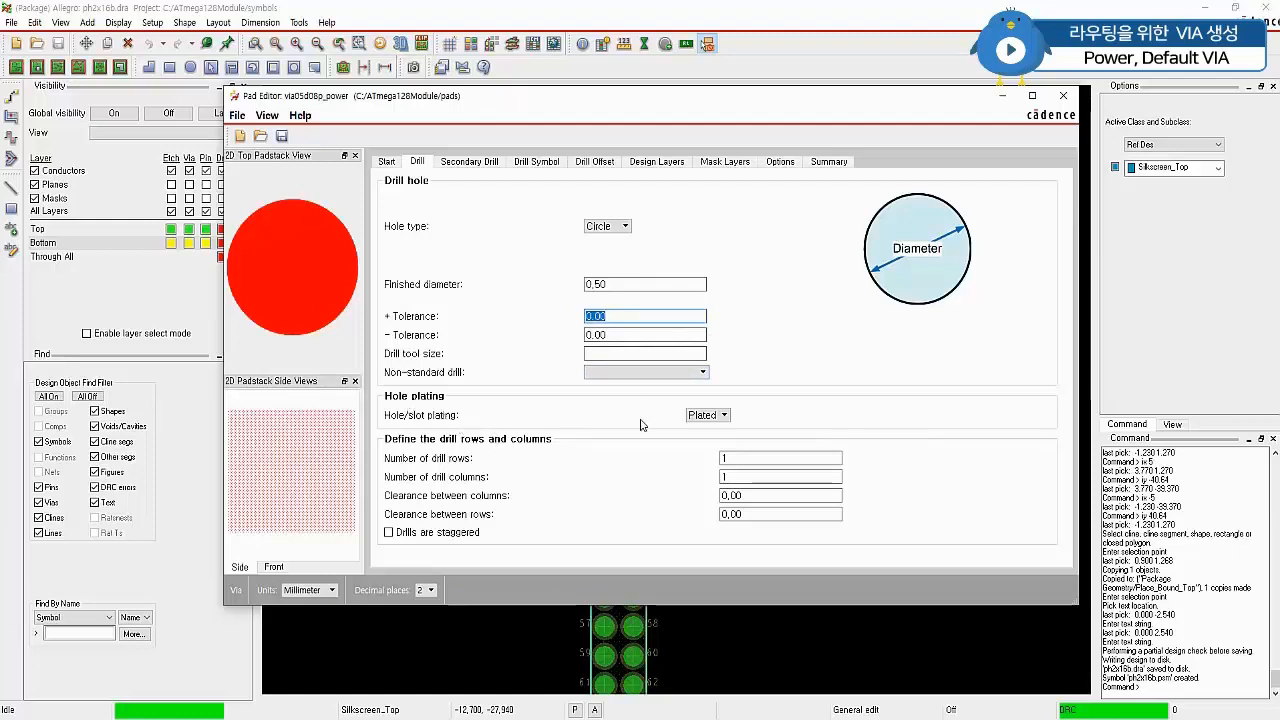
click(724, 417)
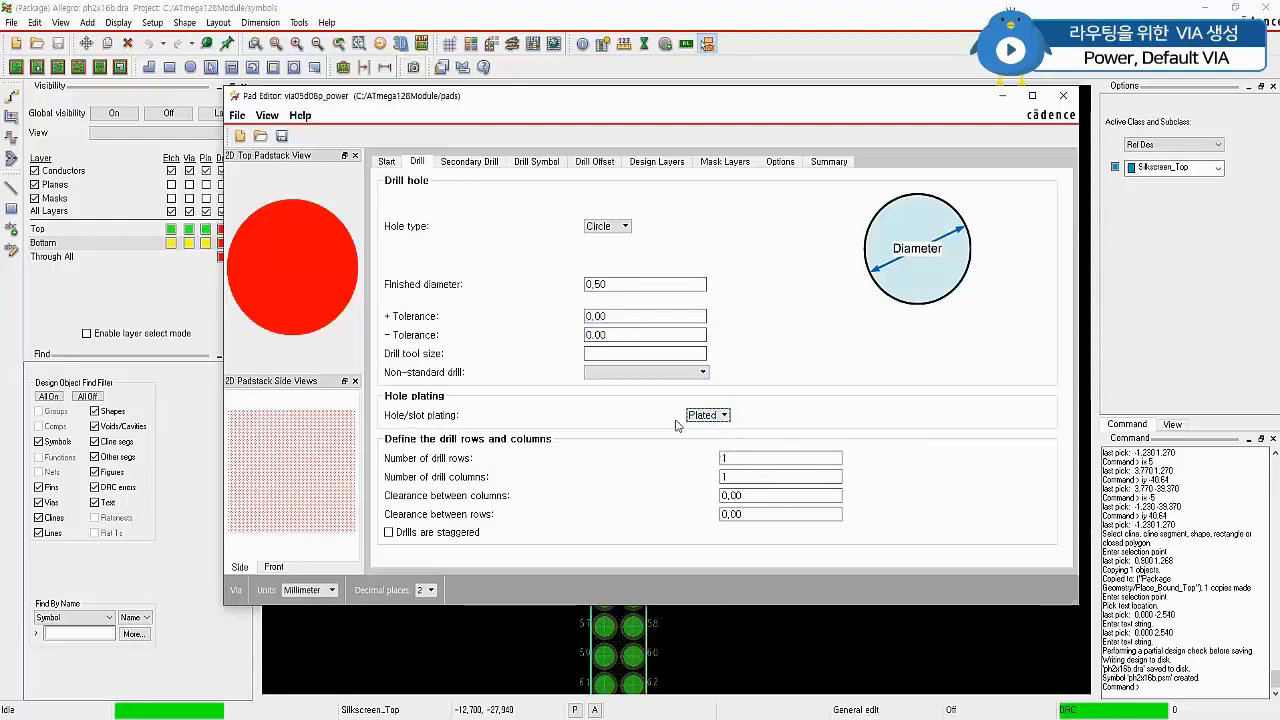
Define the drill symbol as a Circle figure with the characters vp and a diameter of 0.50 mm.
click(536, 162)
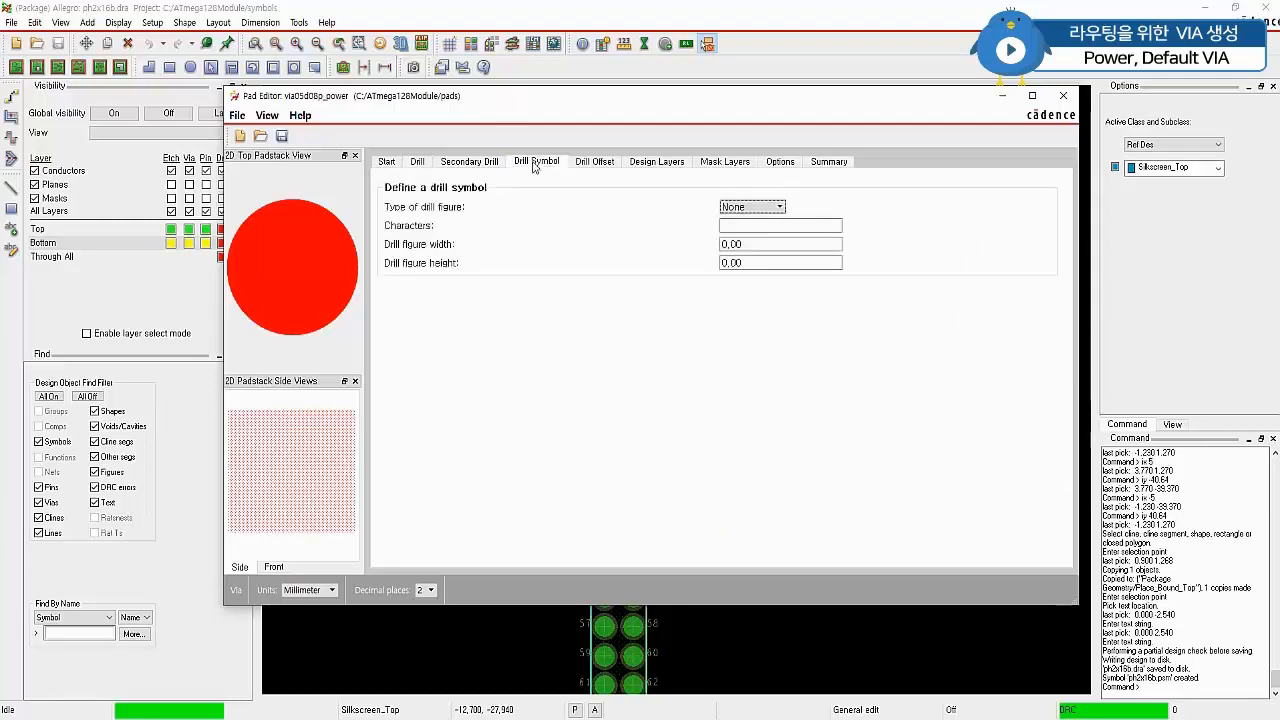
click(748, 207)
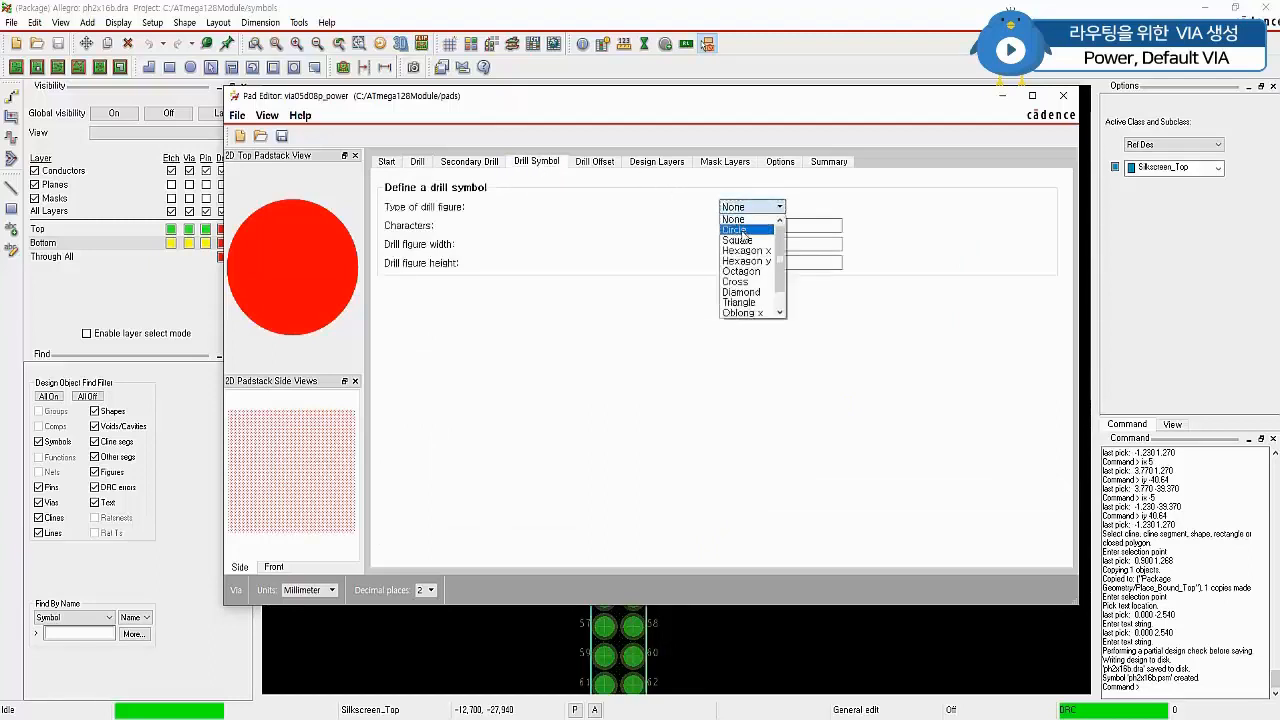
click(741, 231)
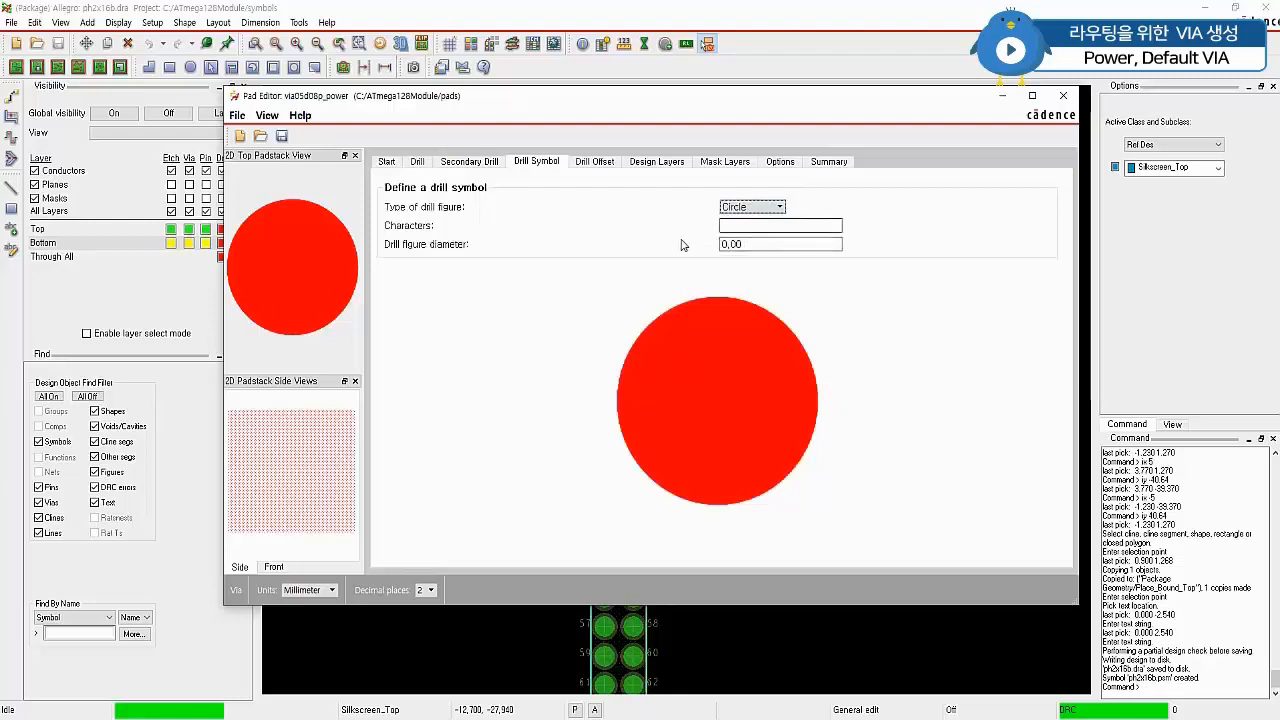
click(759, 227)
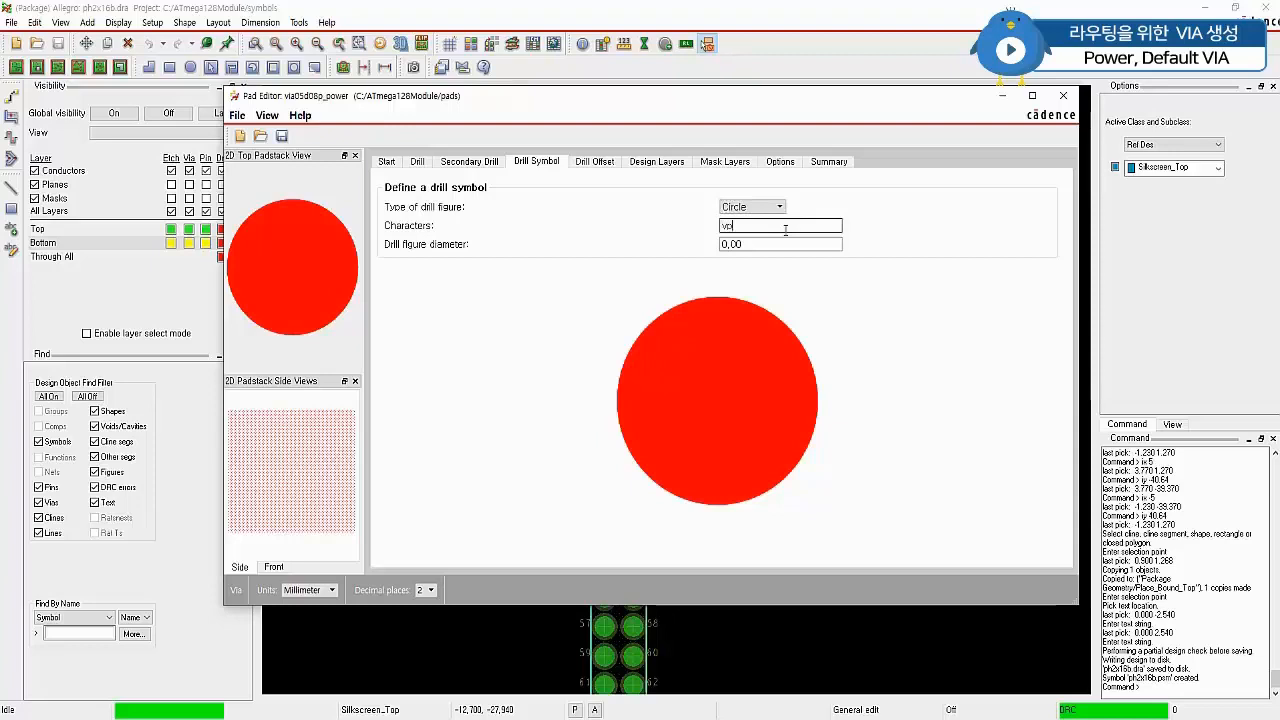
key(Tab)
text(0,50)
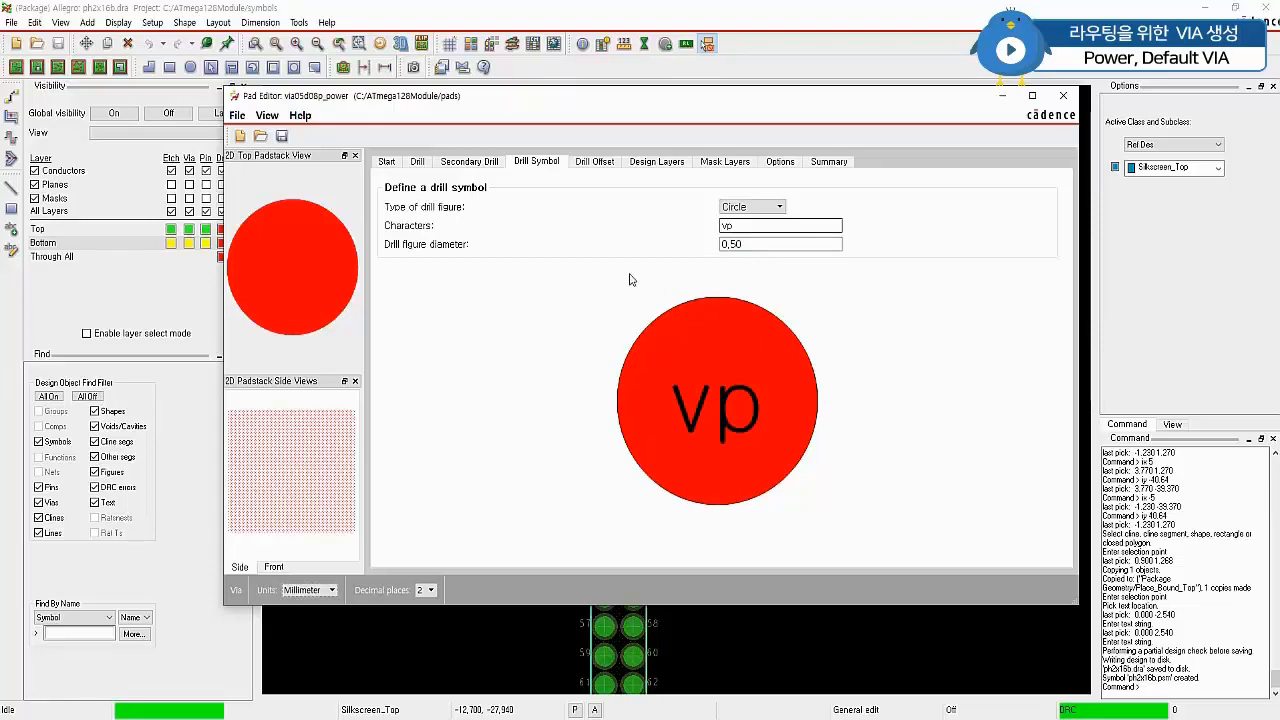
Set the regular pad on BEGIN LAYER to a Circle with a diameter of 0.8 mm.
click(664, 166)
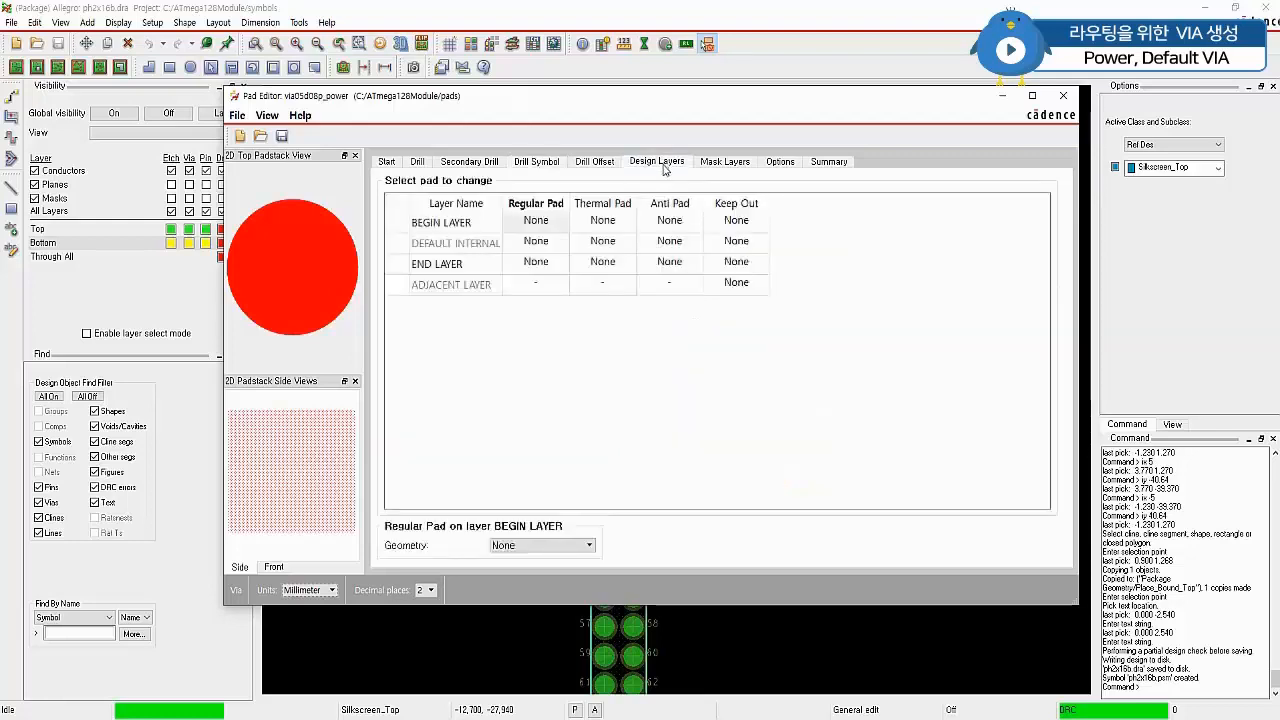
click(549, 228)
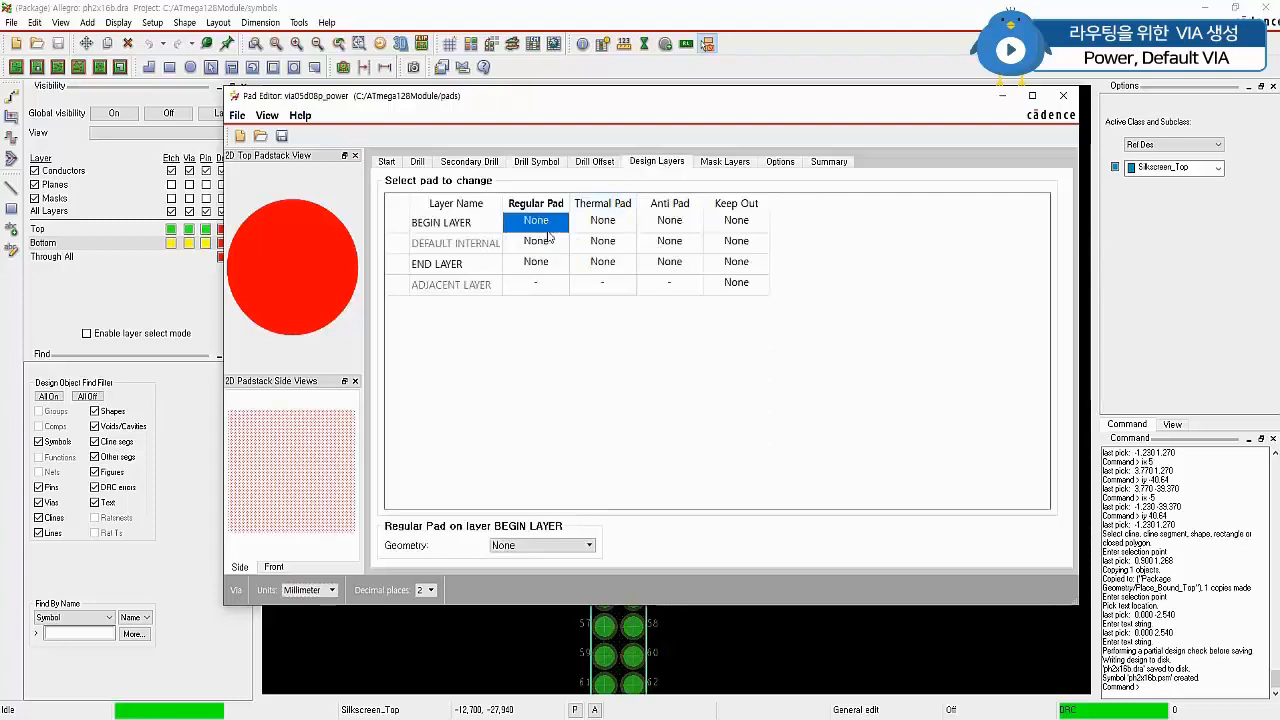
click(553, 546)
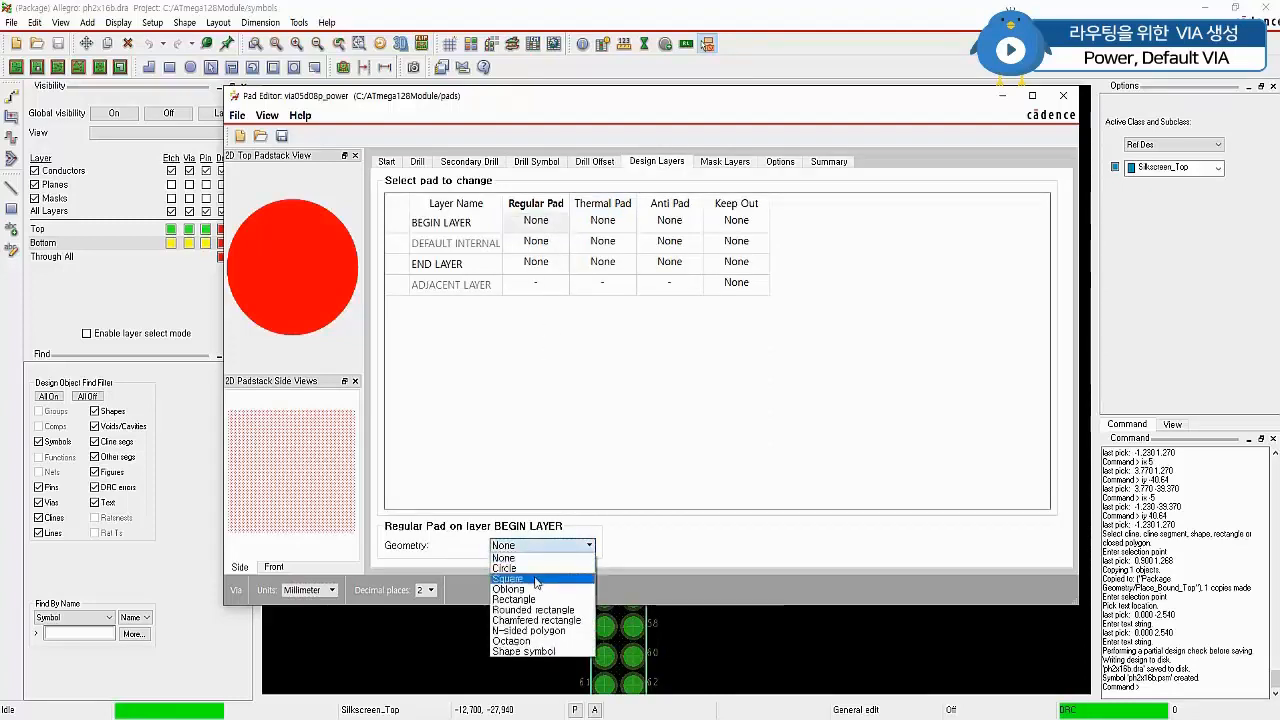
click(550, 563)
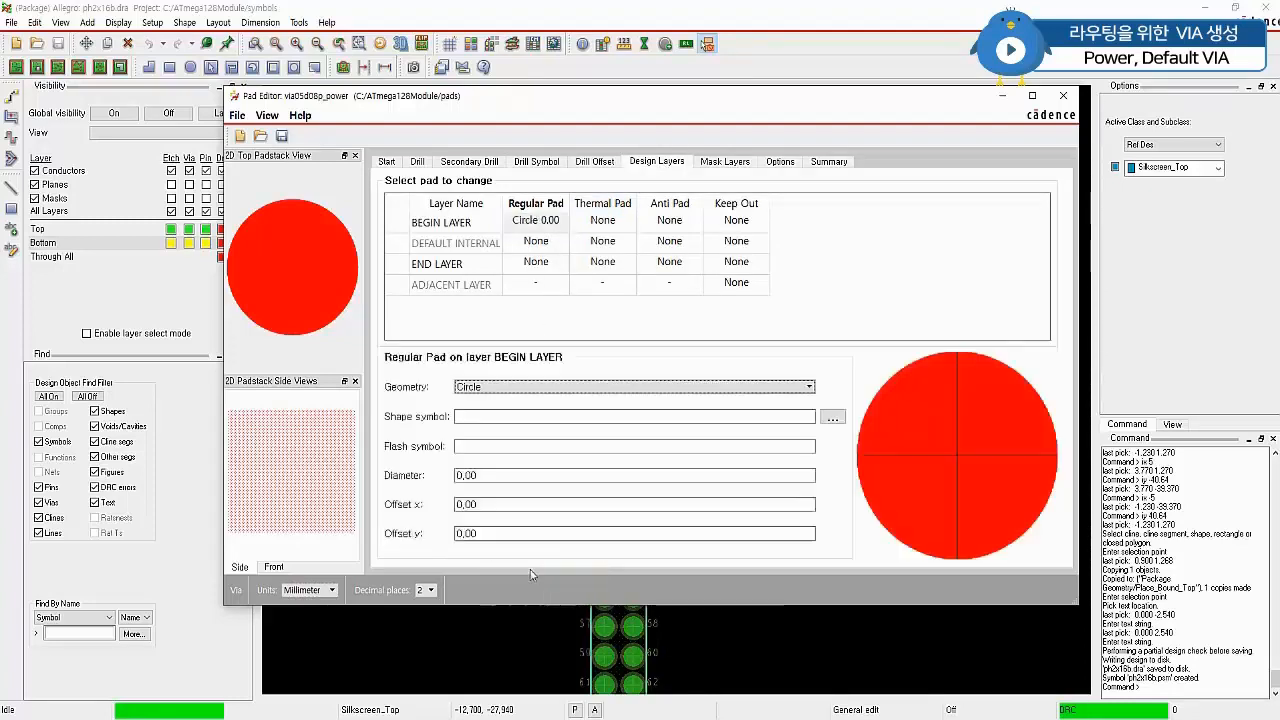
click(462, 476)
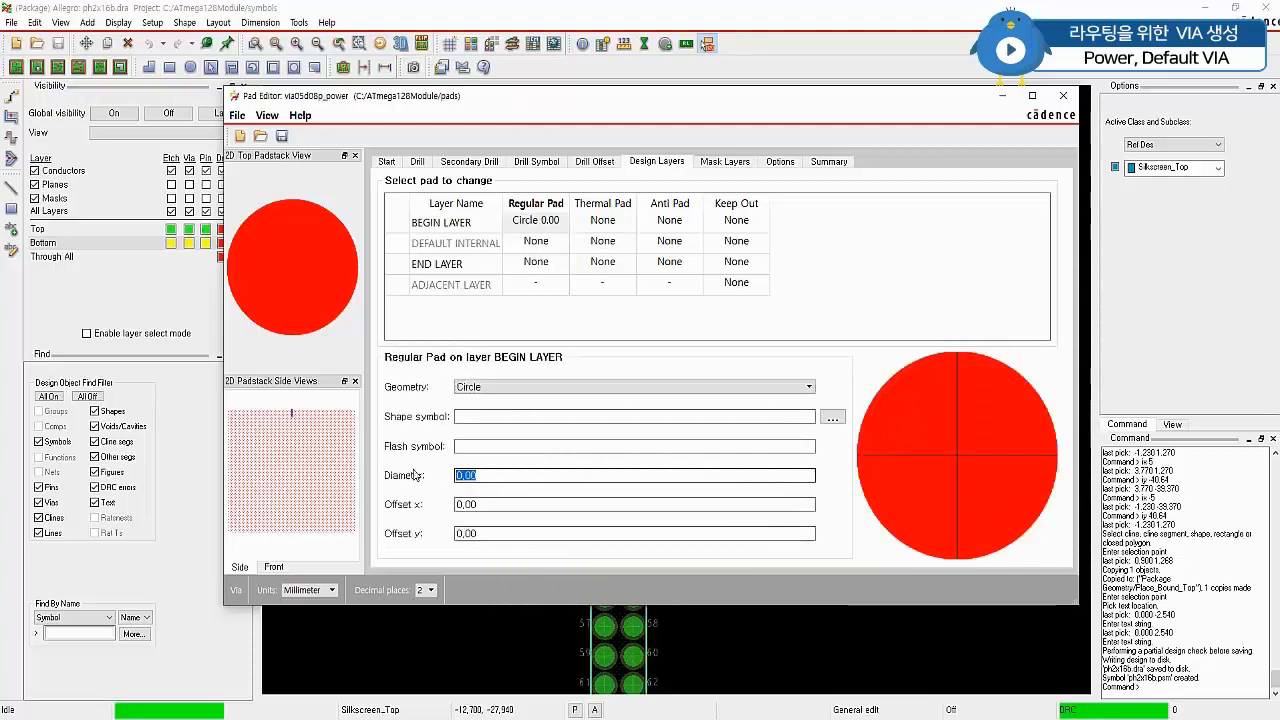
text(0)
text(.8)
key(Tab)
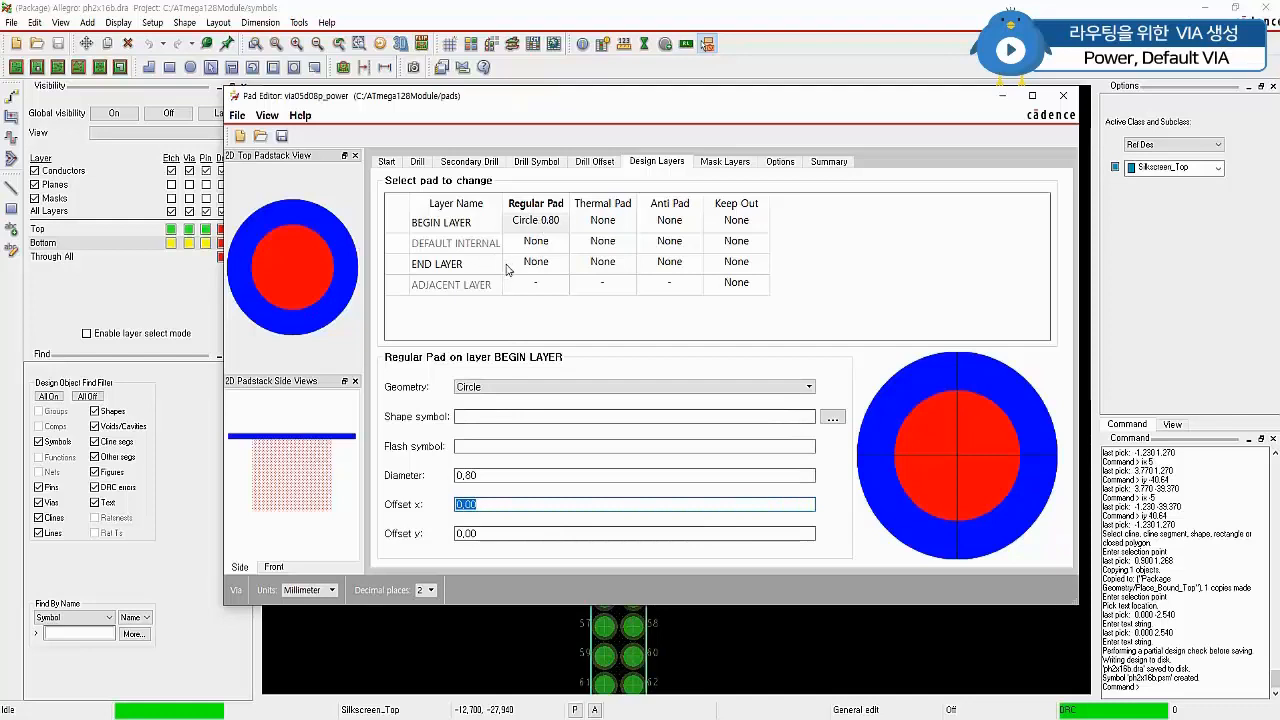
Copy the BEGIN LAYER regular pad to the regular pads of DEFAULT INTERNAL and END LAYER.
click(536, 226)
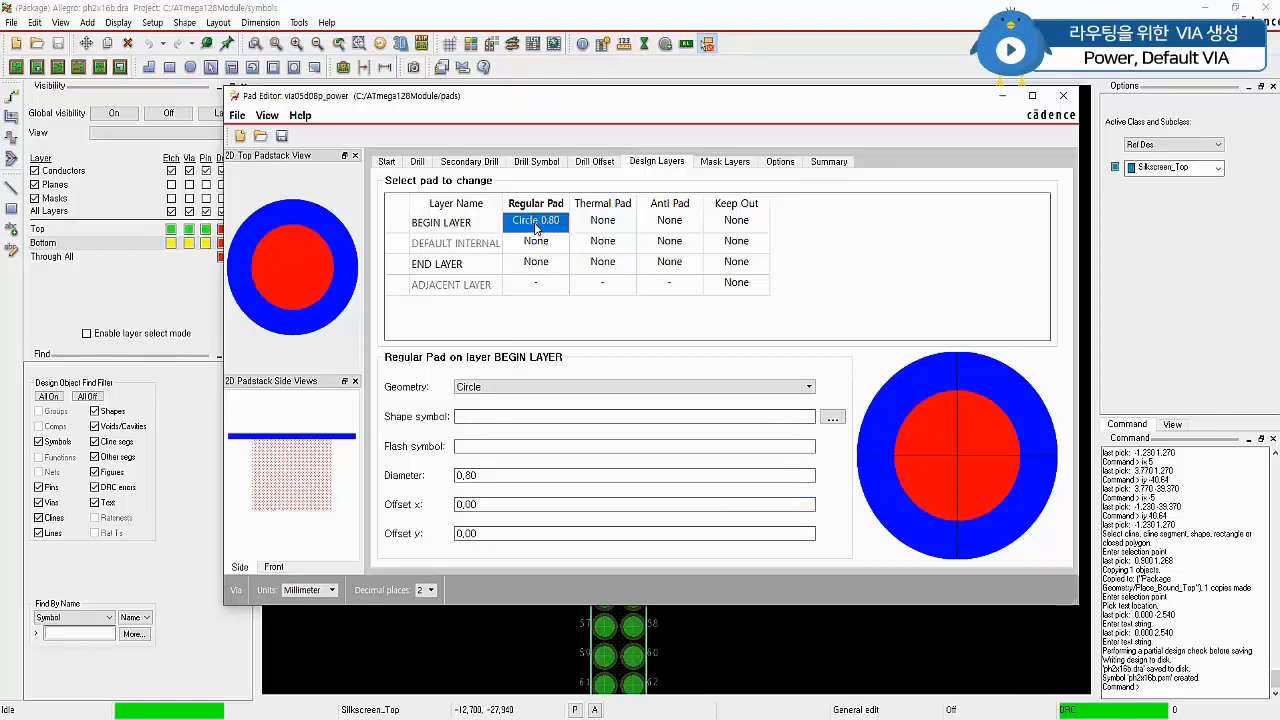
right_click(536, 227)
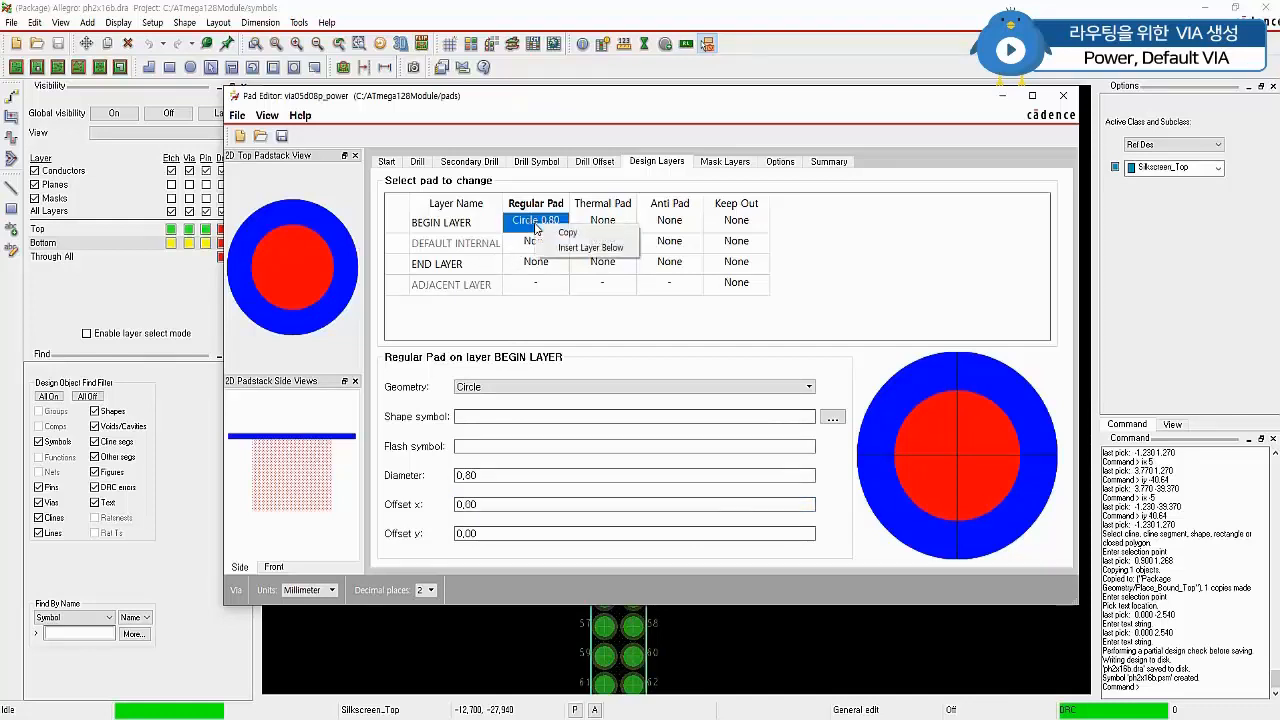
click(566, 232)
click(531, 243)
right_click(531, 244)
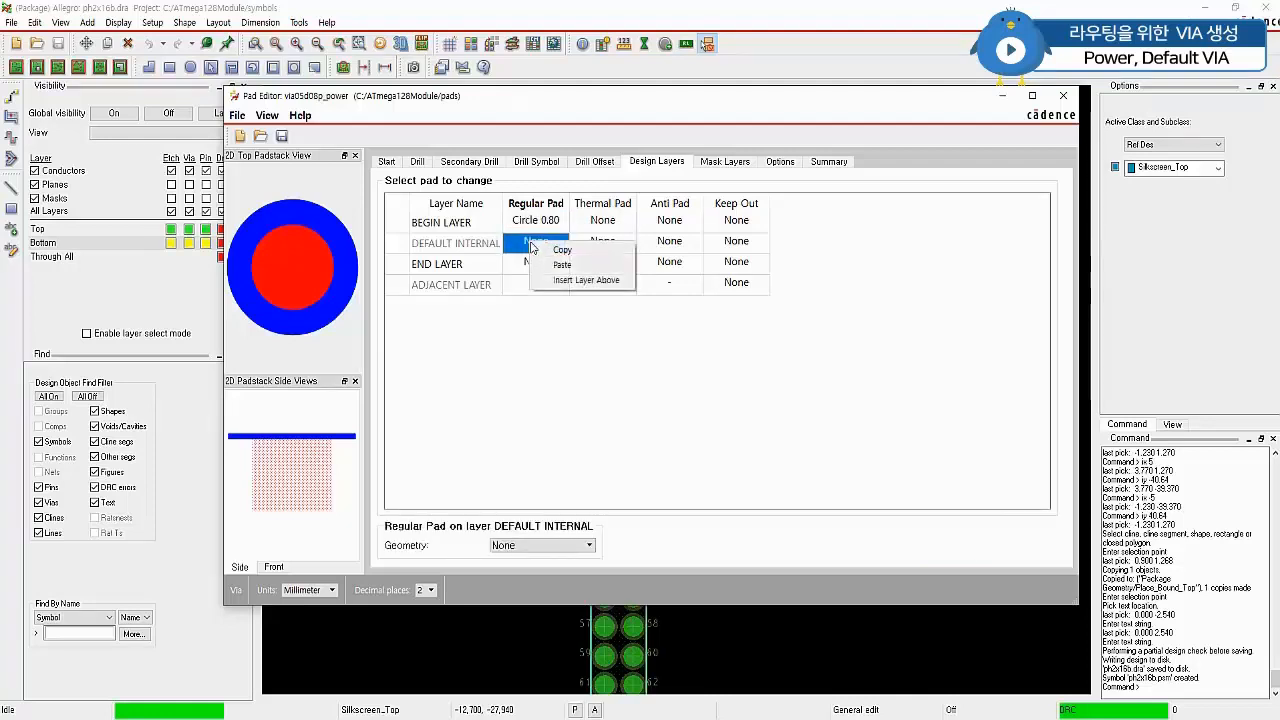
click(561, 265)
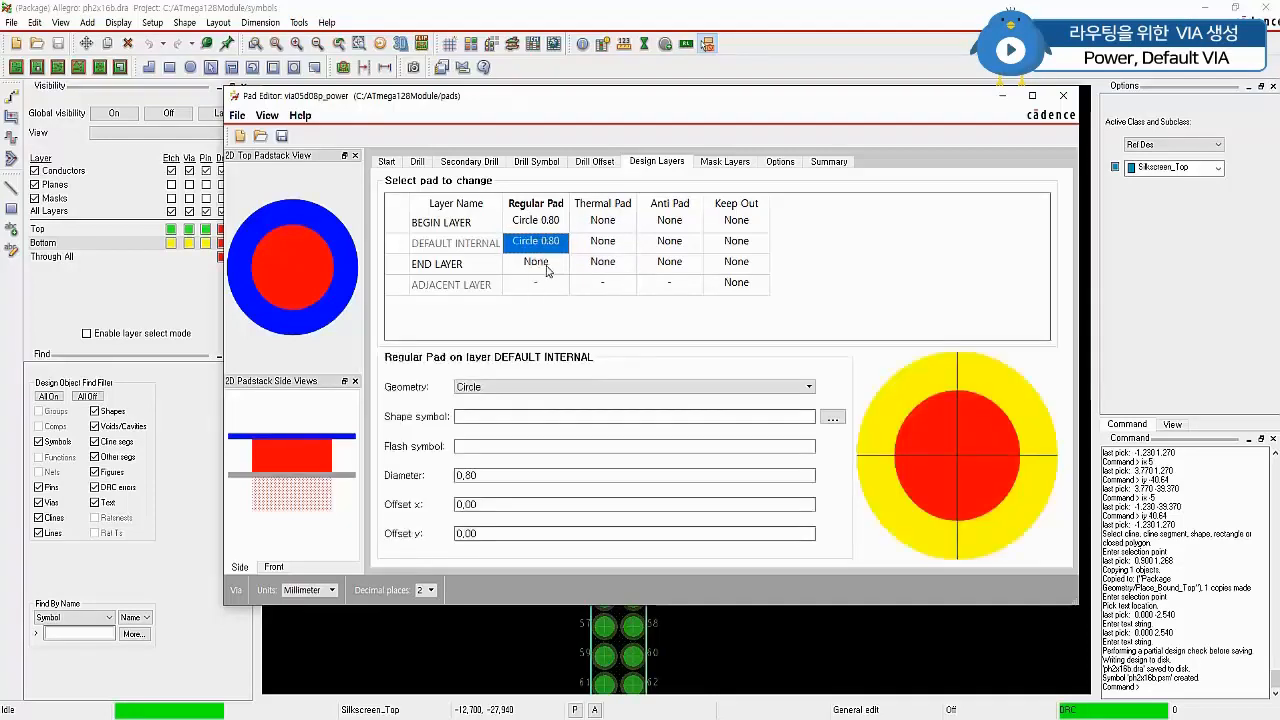
click(532, 263)
right_click(539, 263)
click(570, 285)
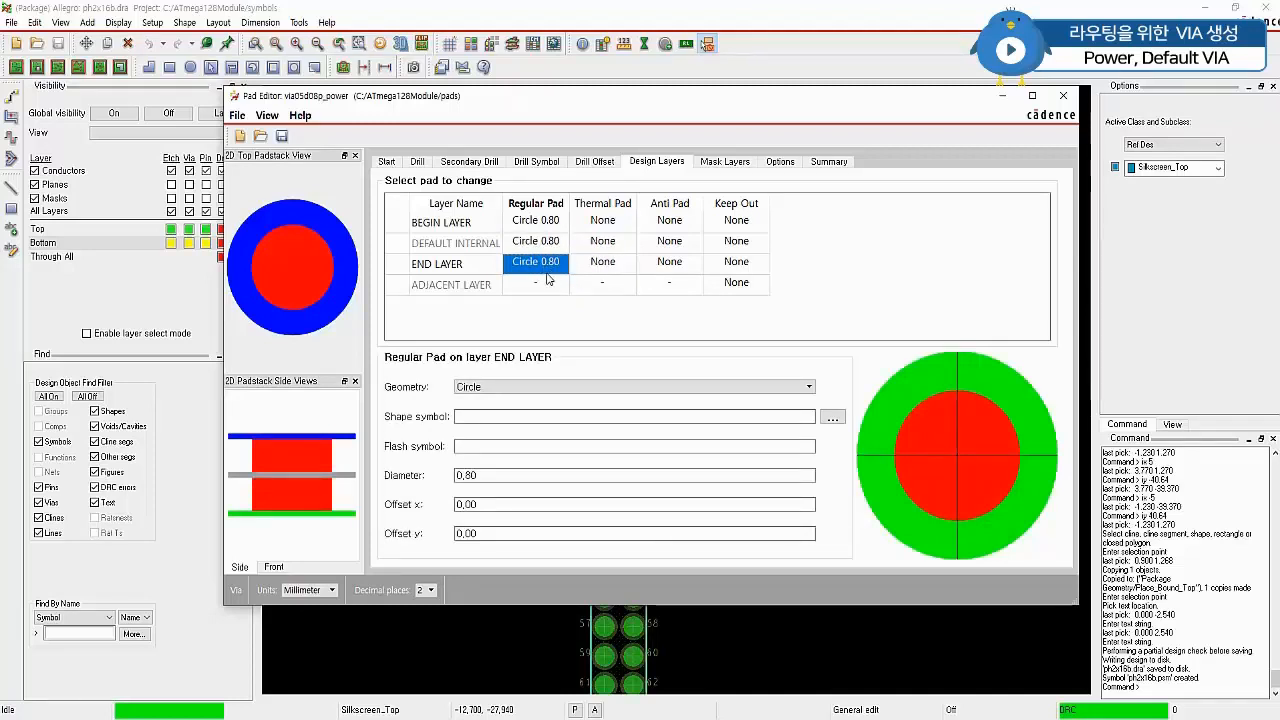
Set the thermal pad on BEGIN LAYER to a Circle with a diameter of 0.9 mm.
click(615, 227)
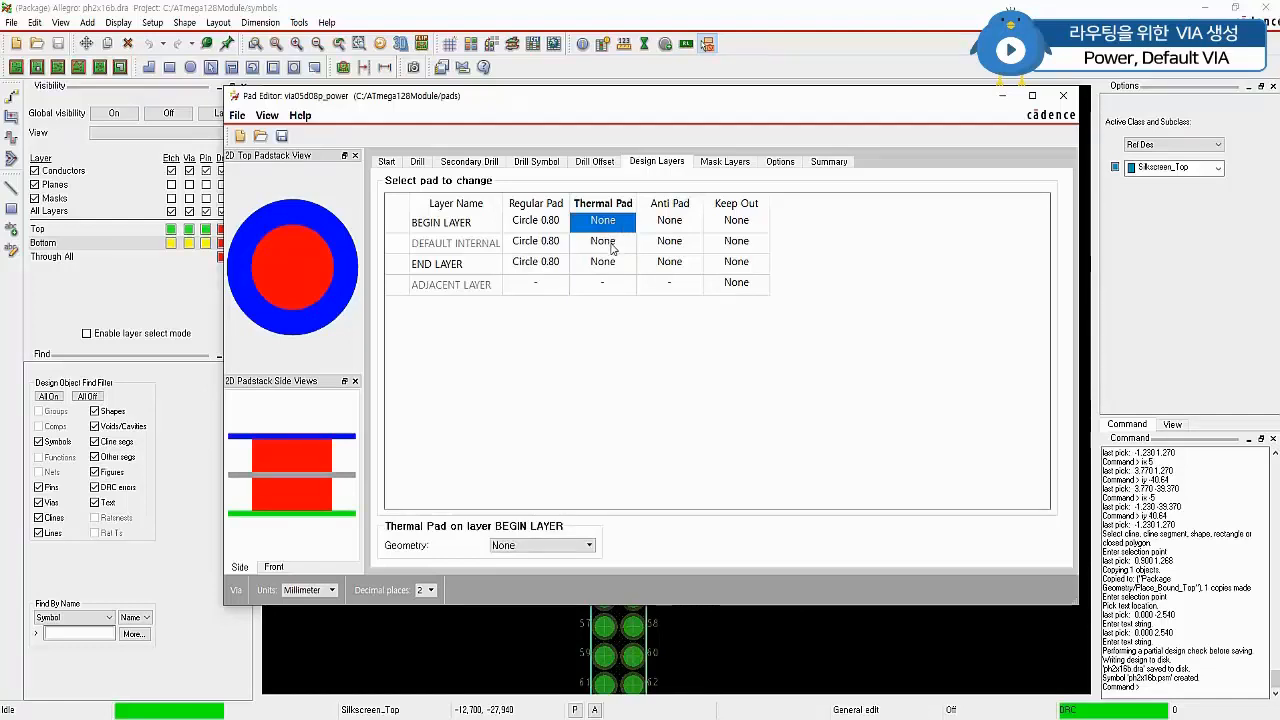
click(562, 548)
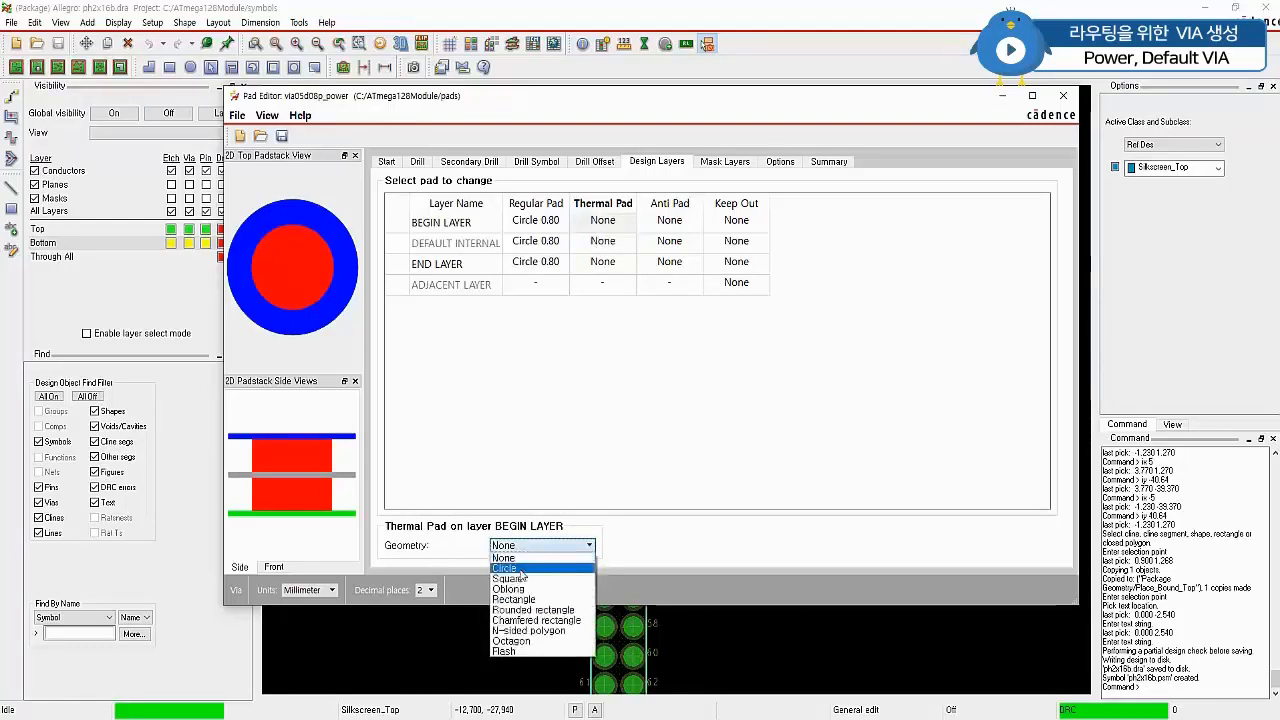
click(520, 569)
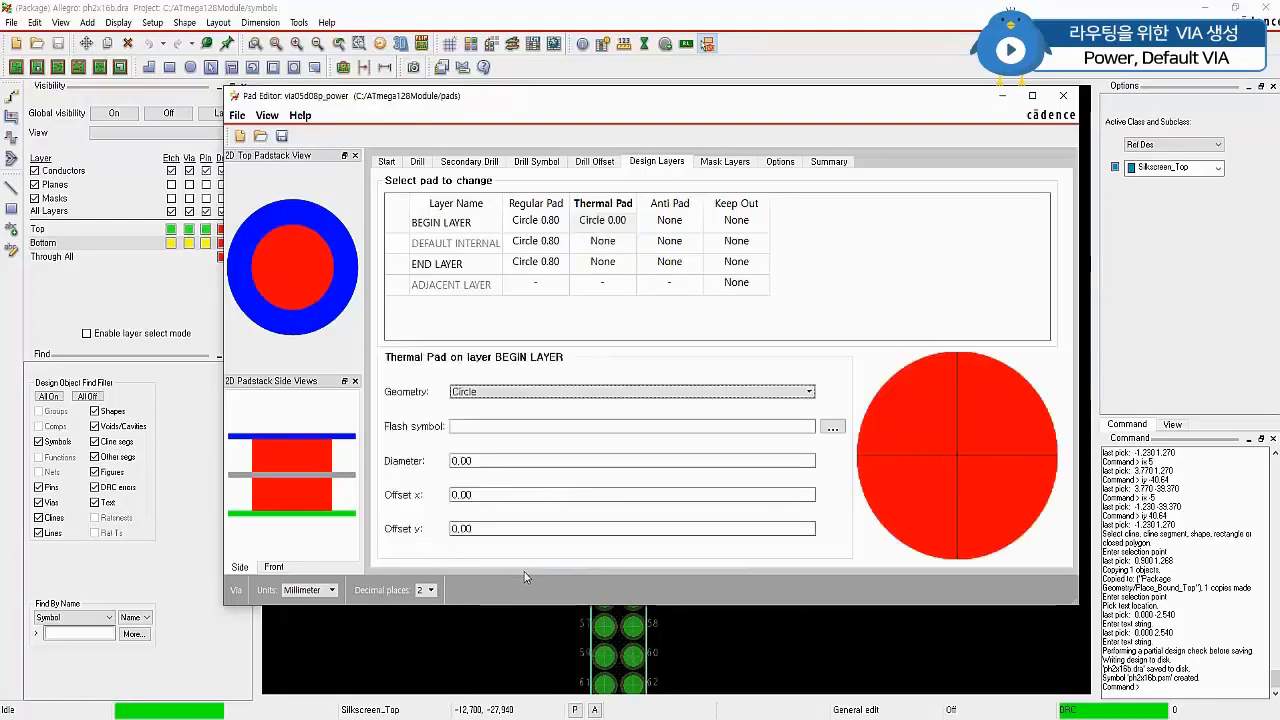
double_click(495, 462)
text(0.9)
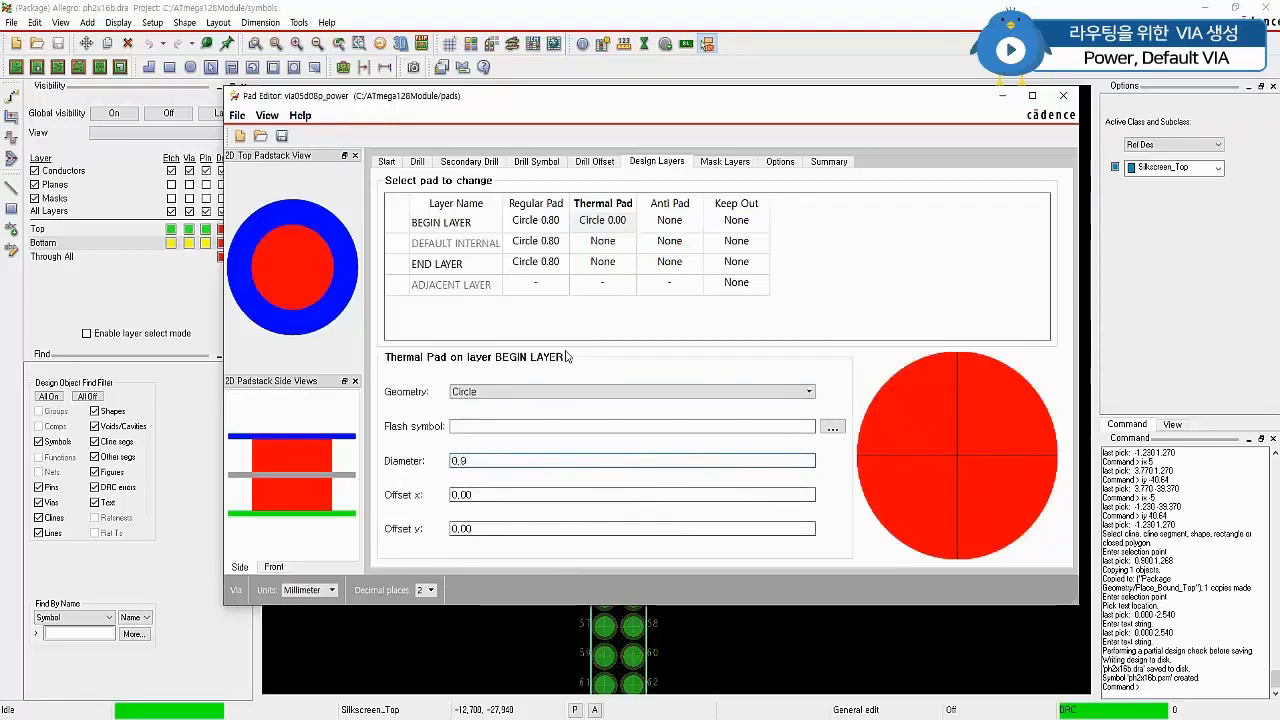
key(Tab)
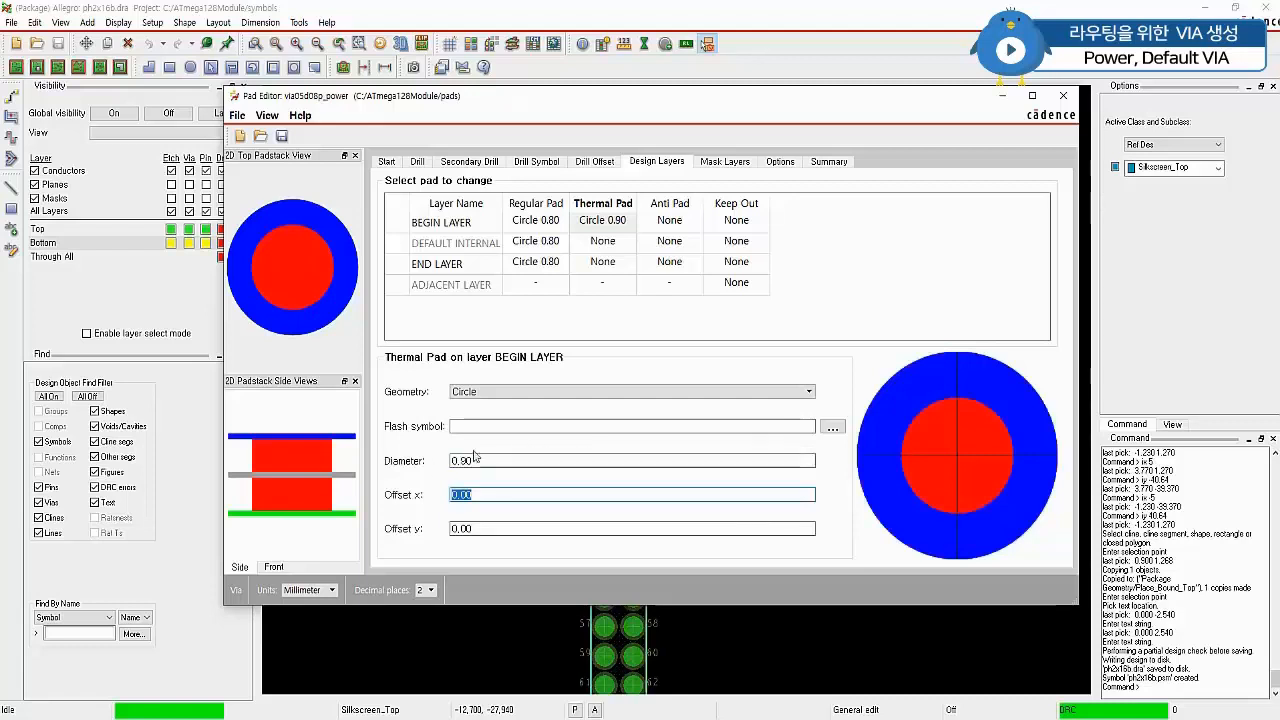
Copy the BEGIN LAYER thermal pad to the thermal pads of DEFAULT INTERNAL and END LAYER.
right_click(597, 228)
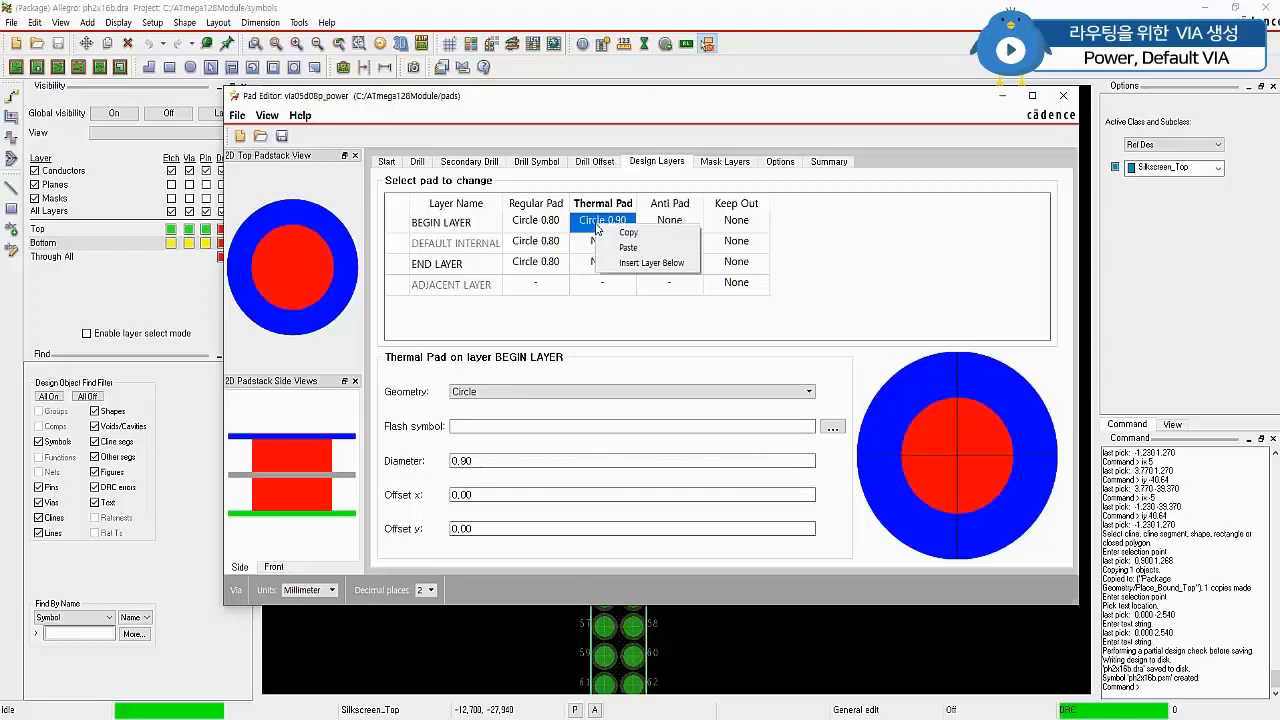
click(631, 237)
click(606, 243)
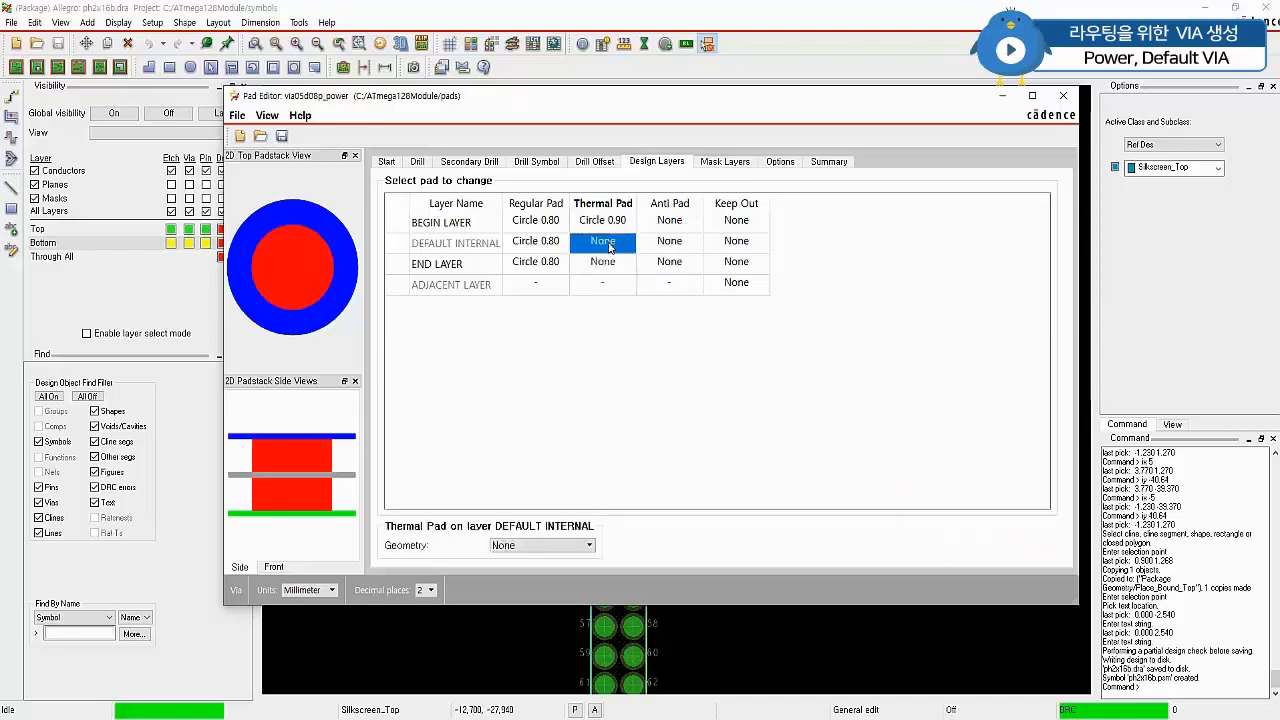
right_click(609, 246)
click(640, 266)
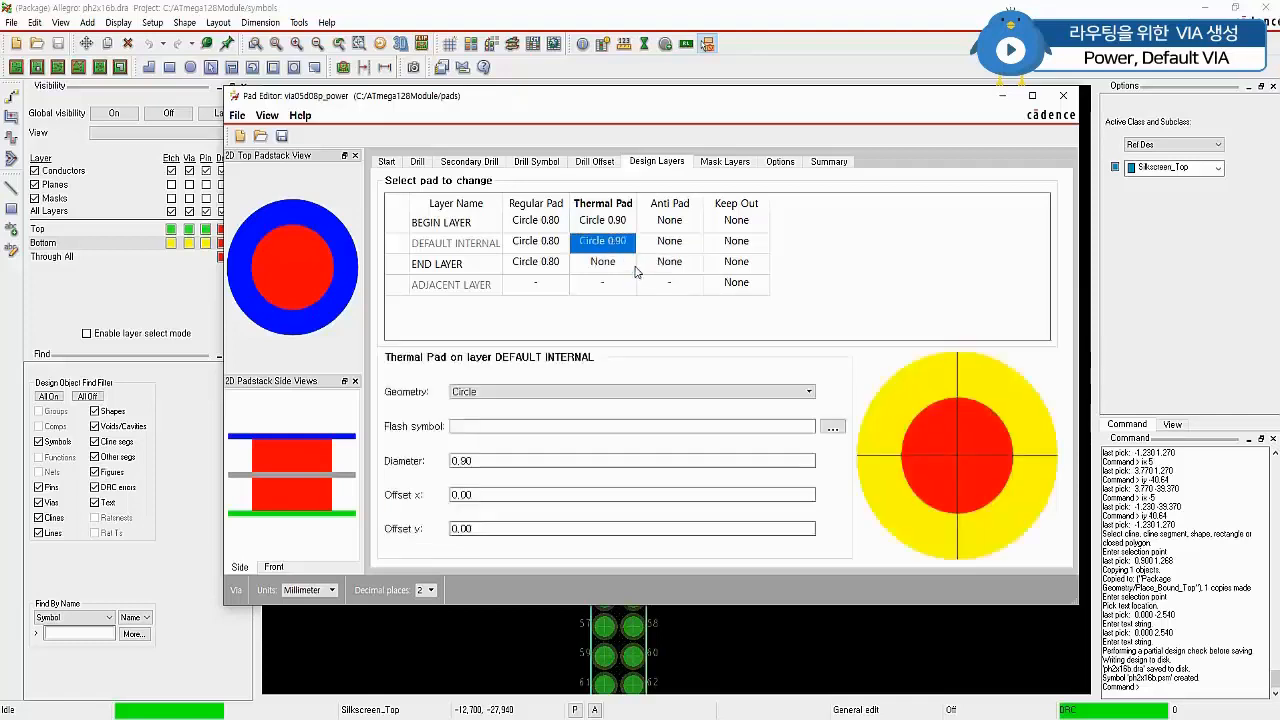
click(610, 263)
right_click(612, 268)
click(640, 288)
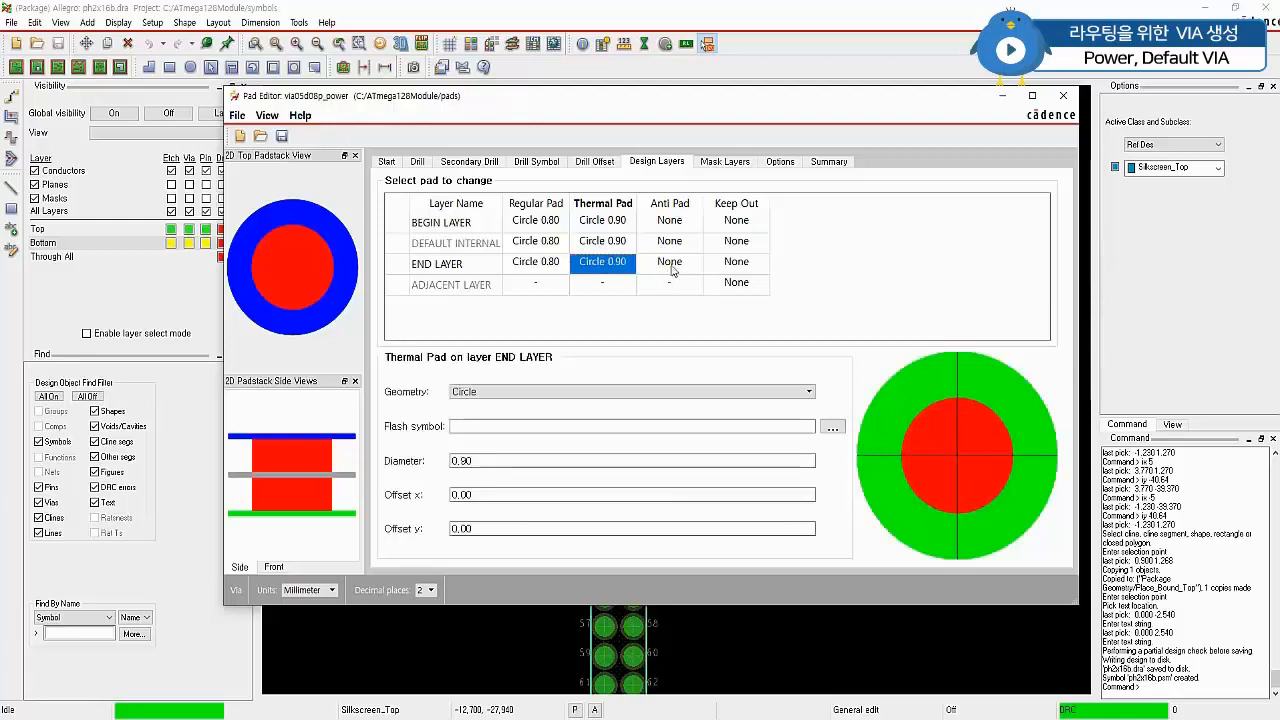
Paste the copied 0.90 mm circle into the anti pads of BEGIN LAYER, DEFAULT INTERNAL and END LAYER.
click(671, 222)
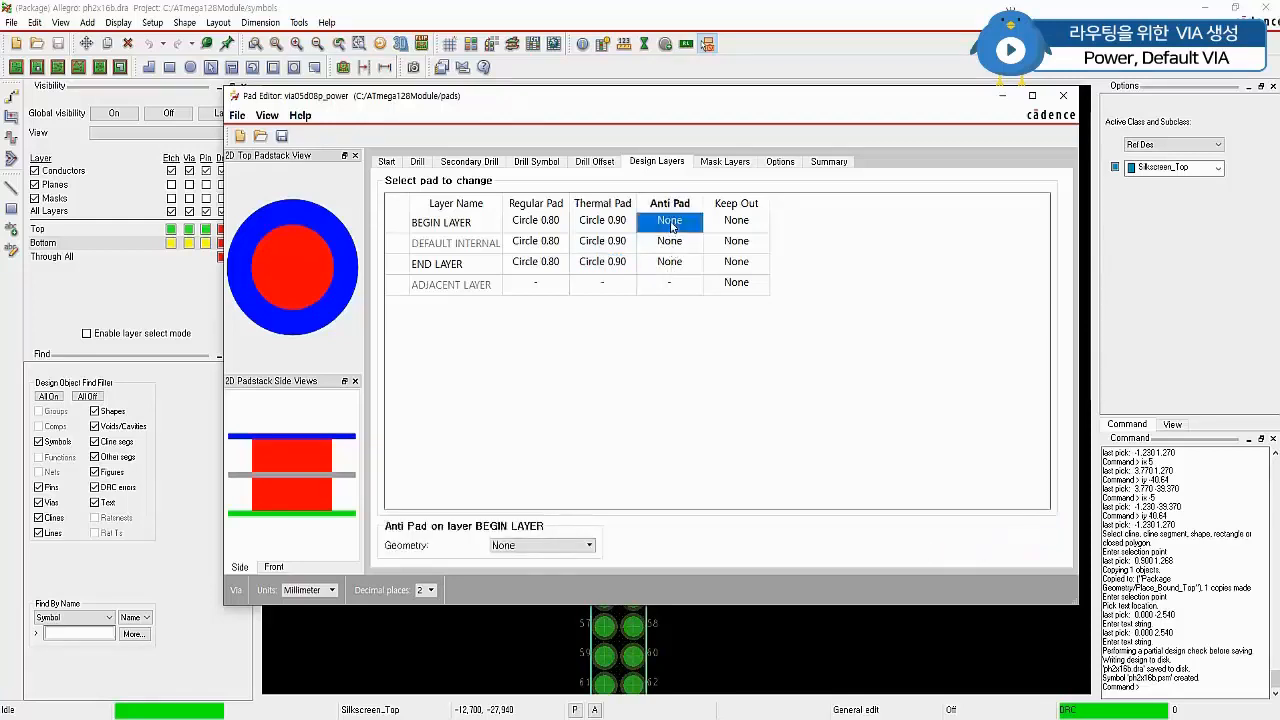
right_click(671, 224)
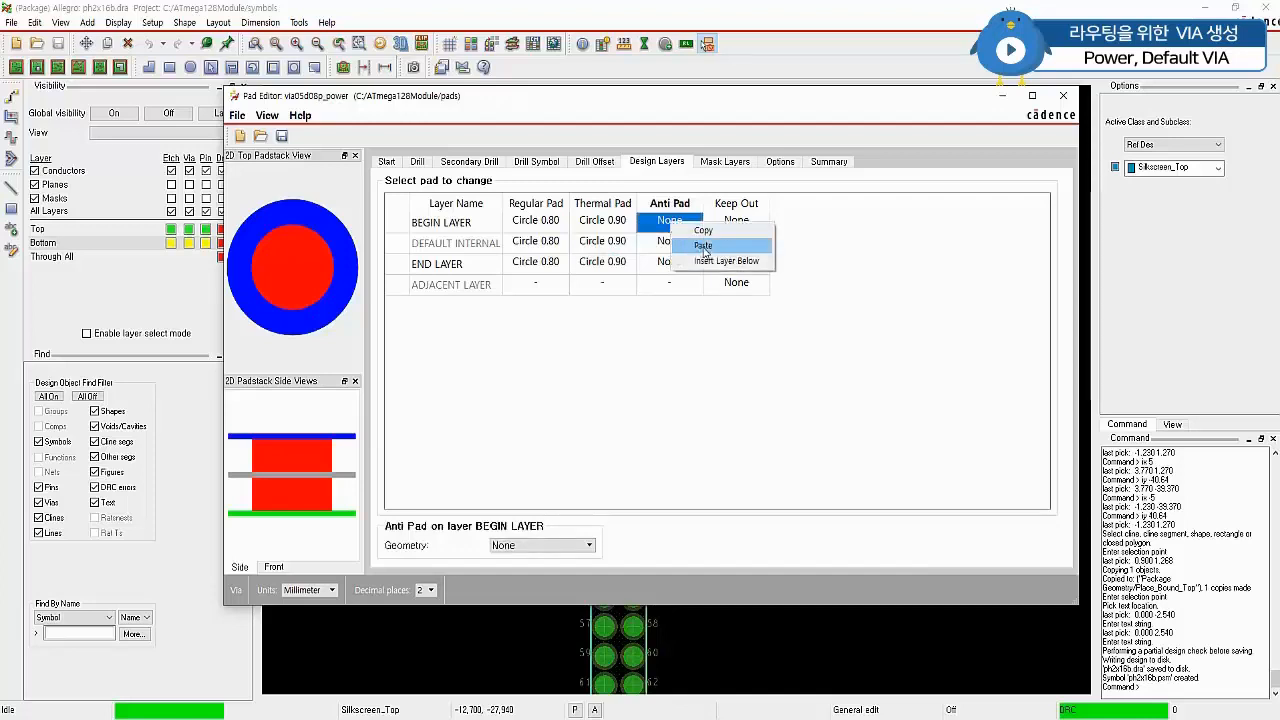
click(700, 246)
right_click(673, 243)
click(706, 265)
click(670, 262)
right_click(670, 262)
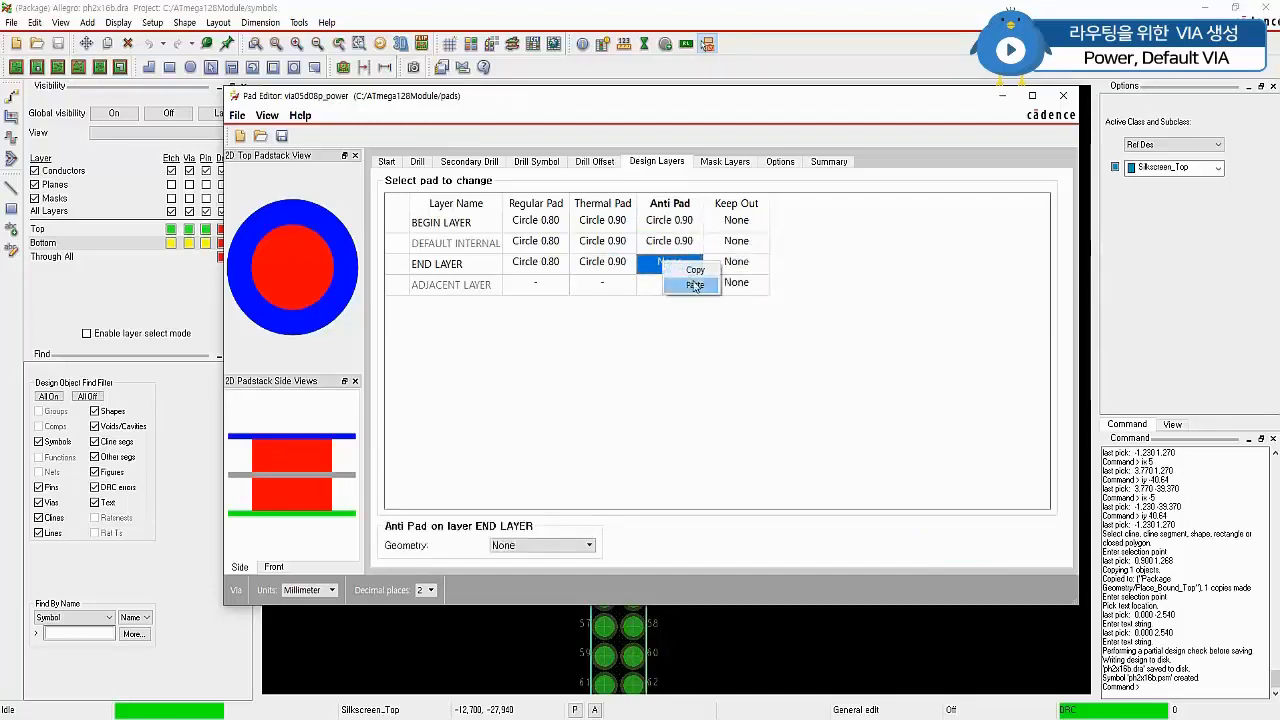
click(702, 284)
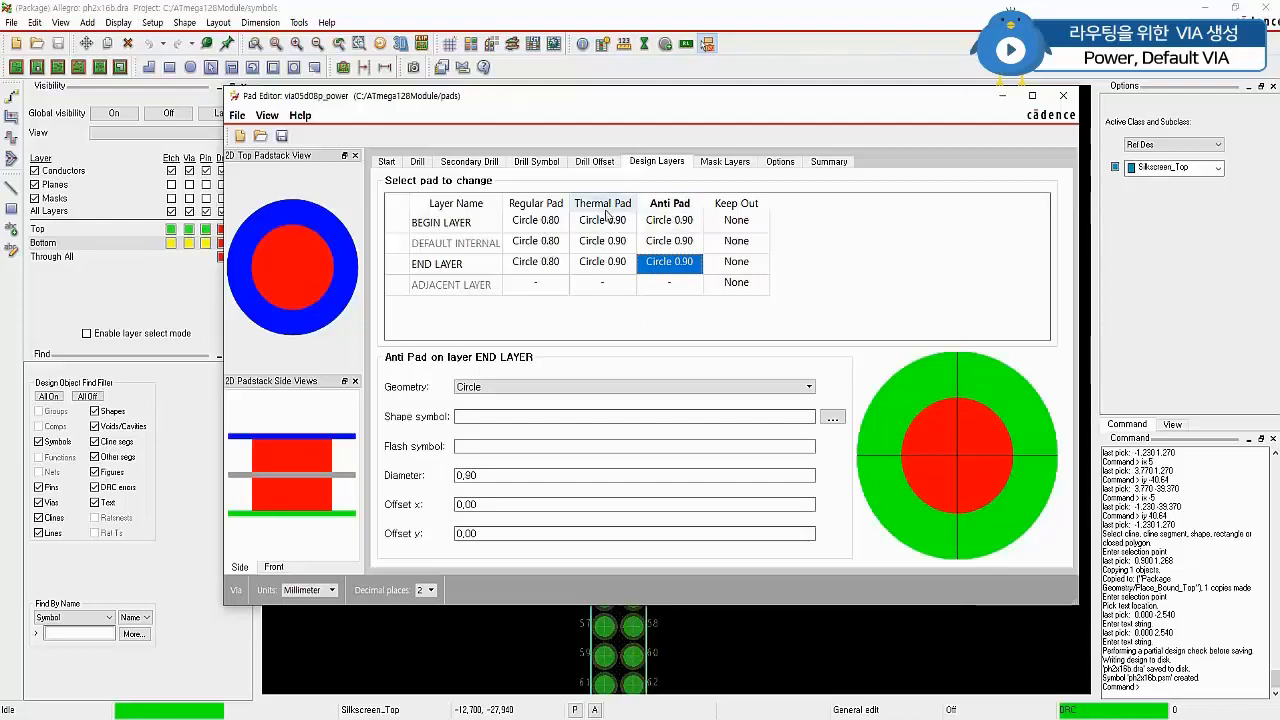
Set the SOLDERMASK_TOP pad to a Circle with a diameter of 0.9 mm.
click(738, 164)
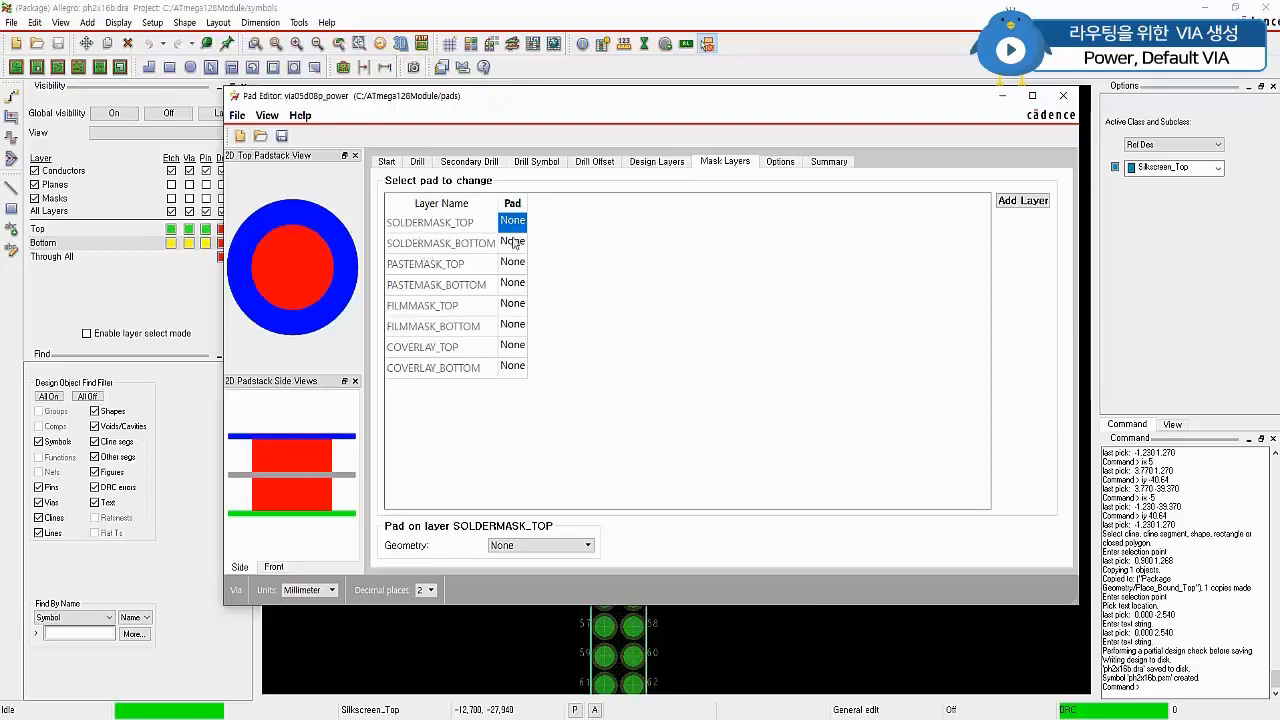
click(530, 546)
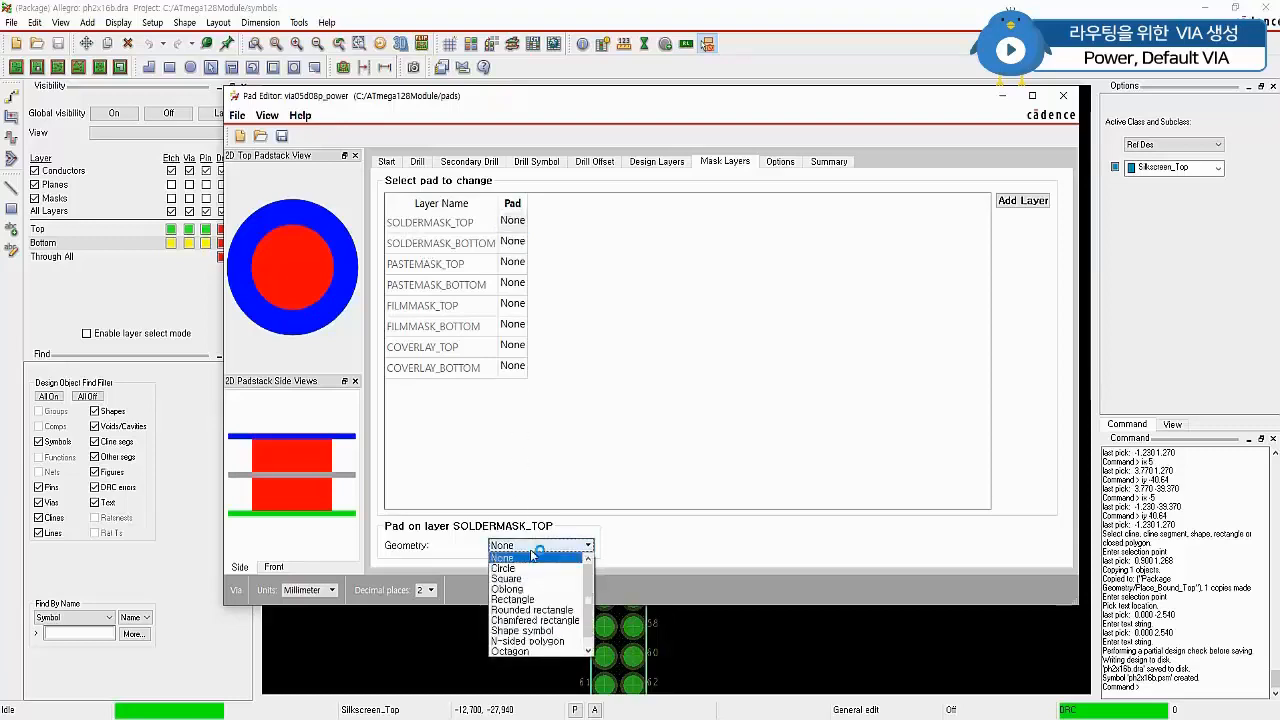
click(503, 568)
click(492, 480)
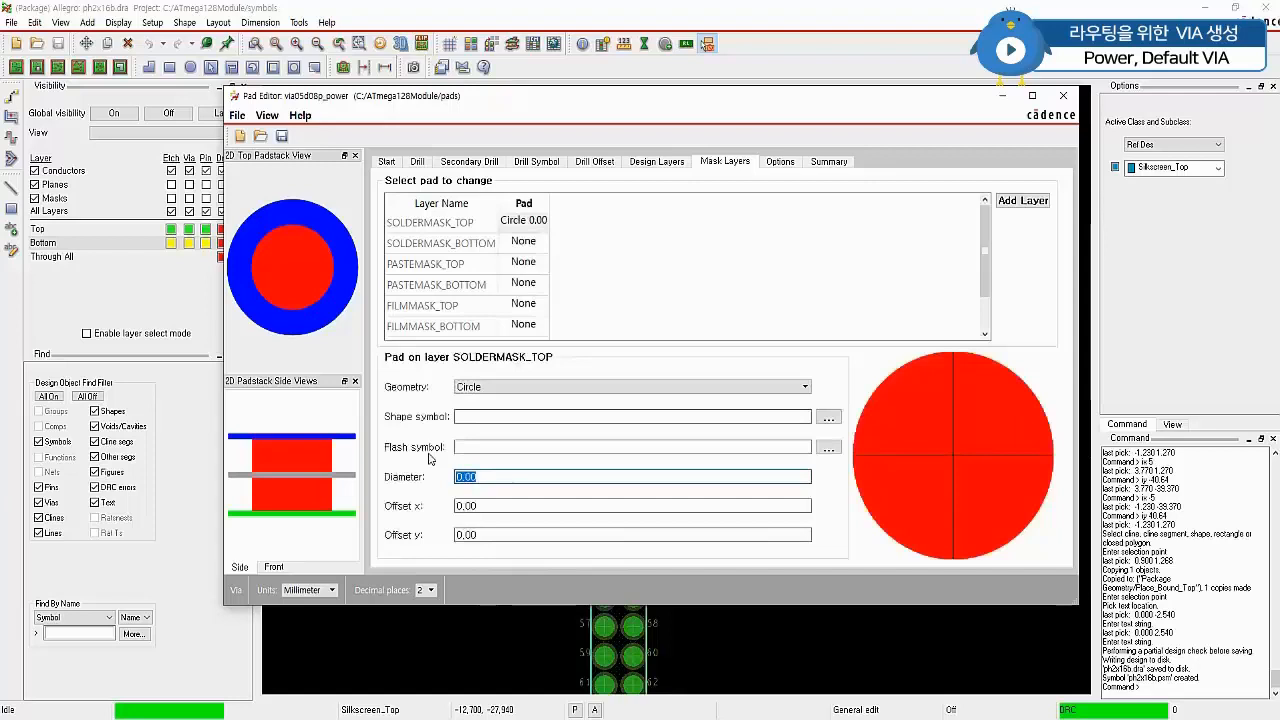
text(0.8)
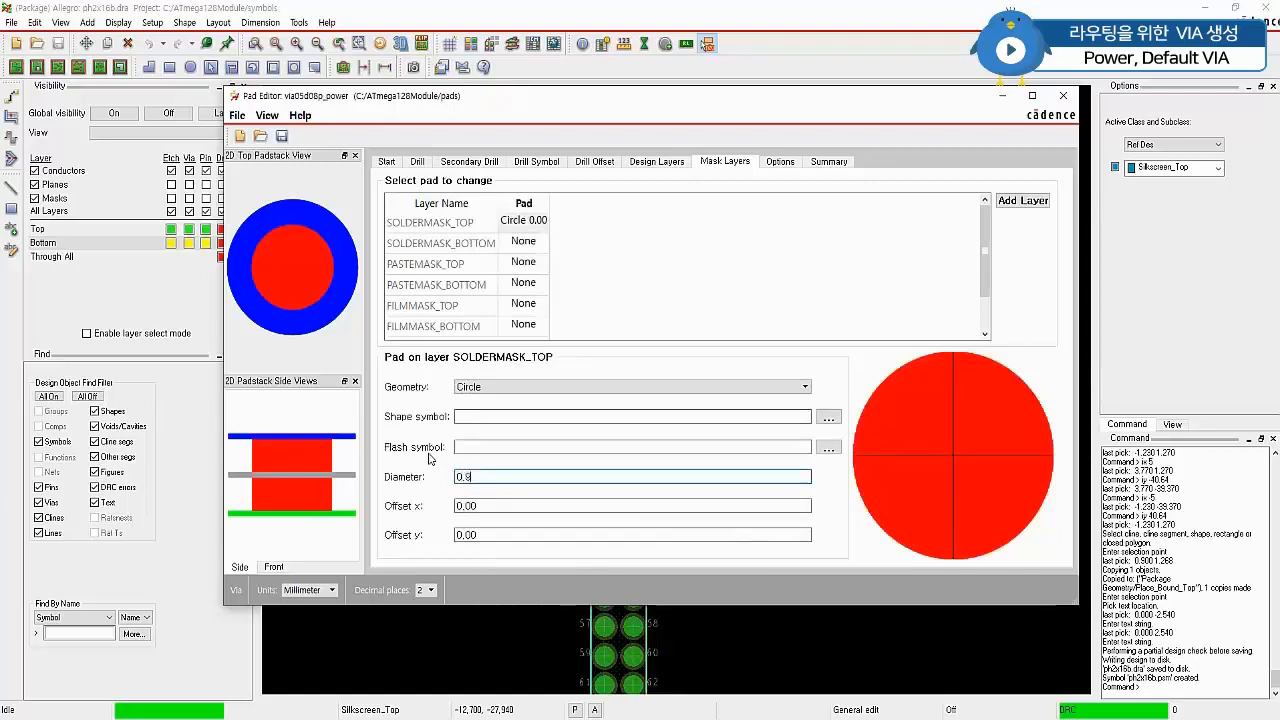
key(Tab)
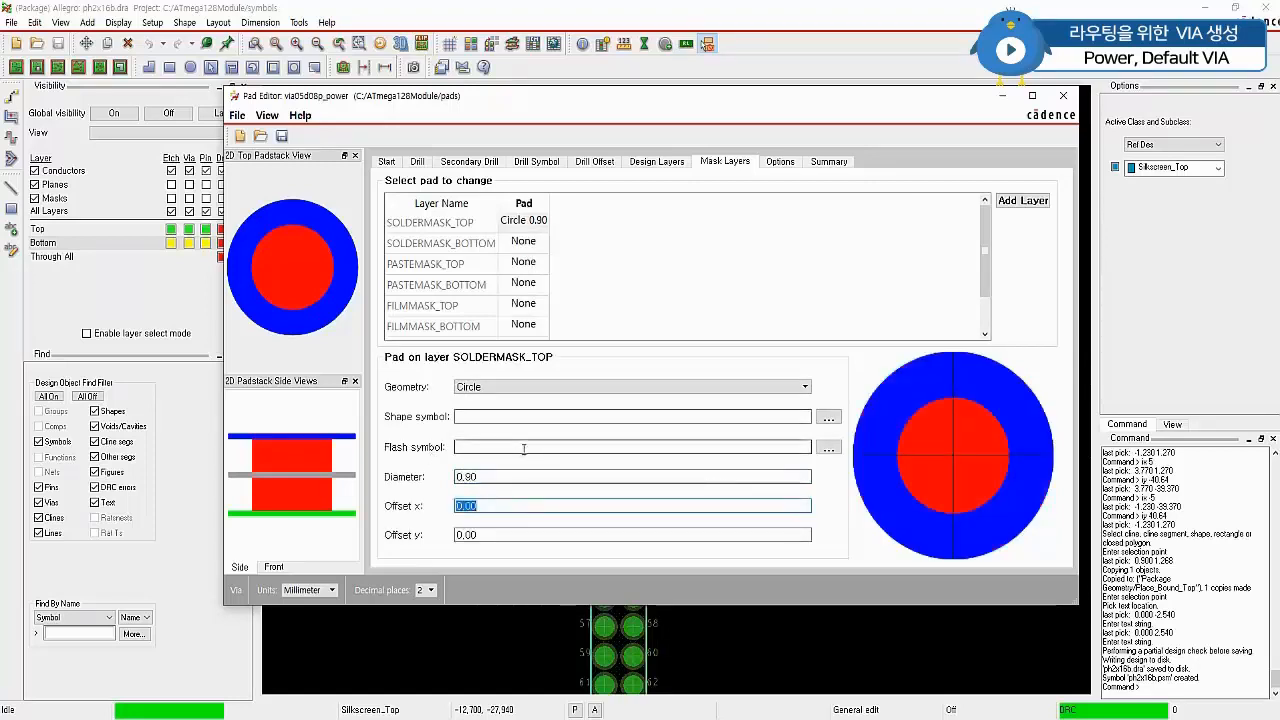
Copy the SOLDERMASK_TOP pad to SOLDERMASK_BOTTOM.
click(521, 224)
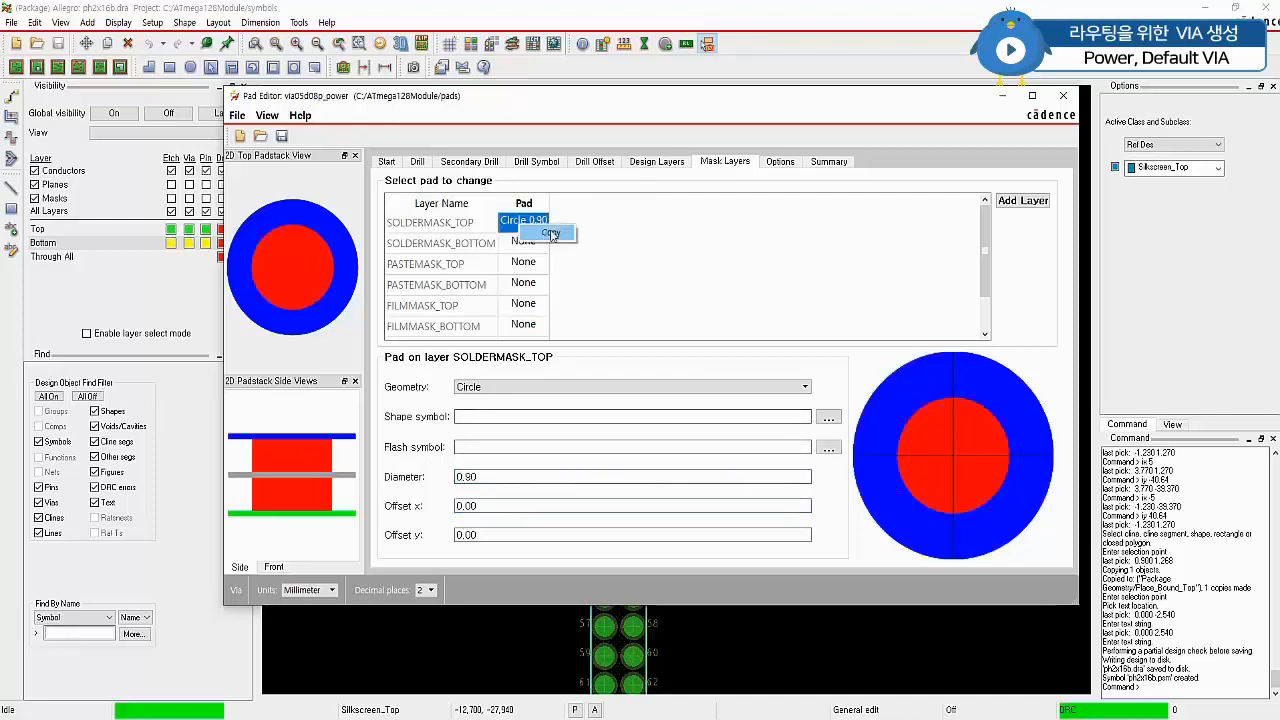
click(524, 243)
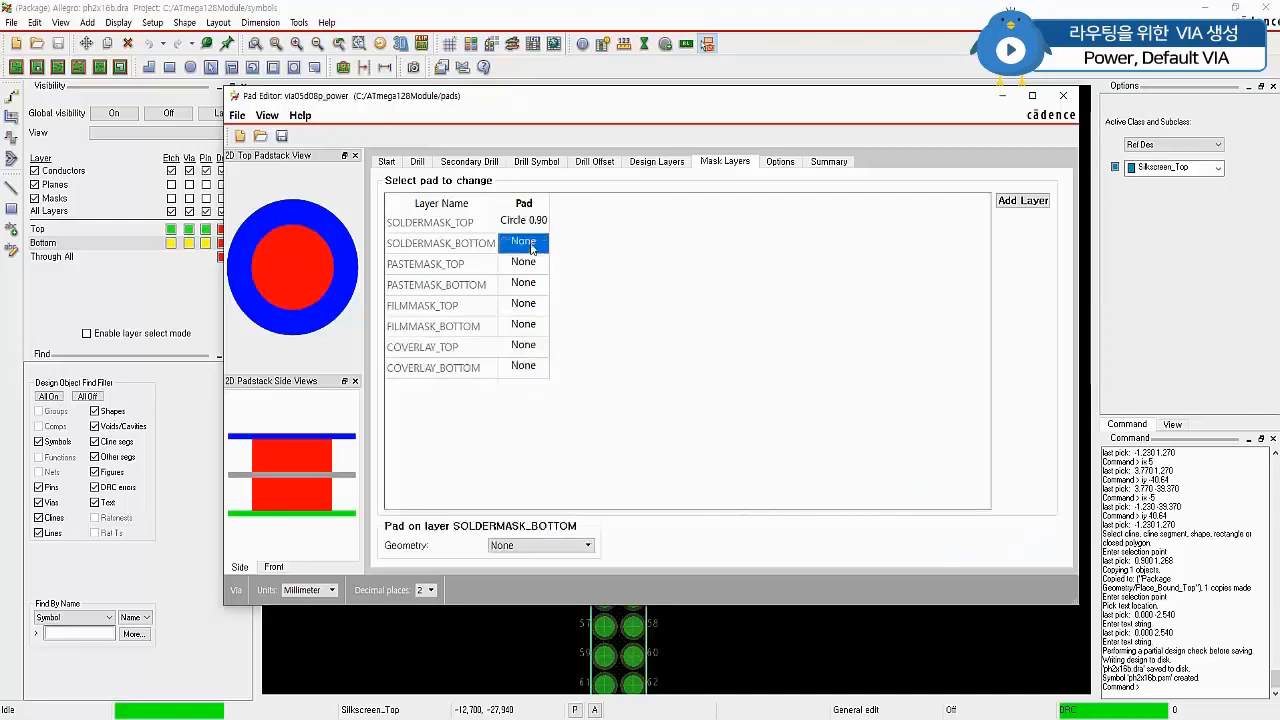
right_click(532, 249)
click(557, 268)
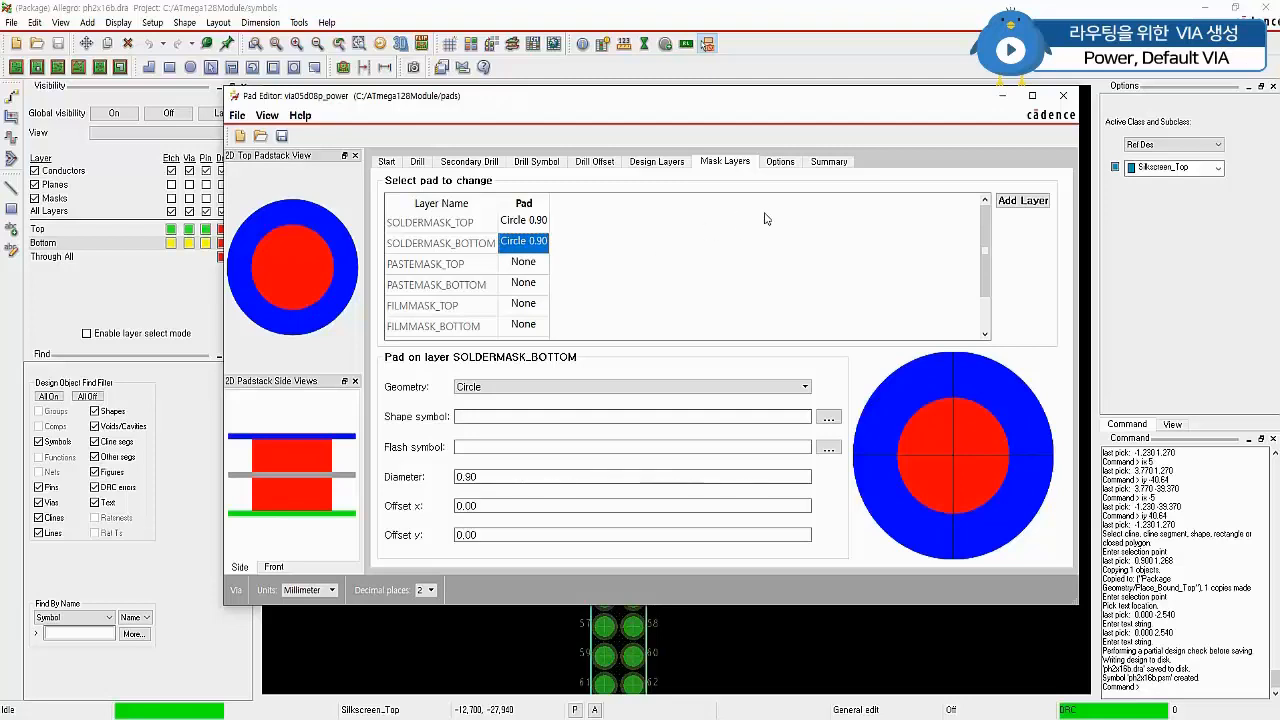
Enable suppression of unconnected internal pads for legacy artwork and save the padstack.
click(779, 162)
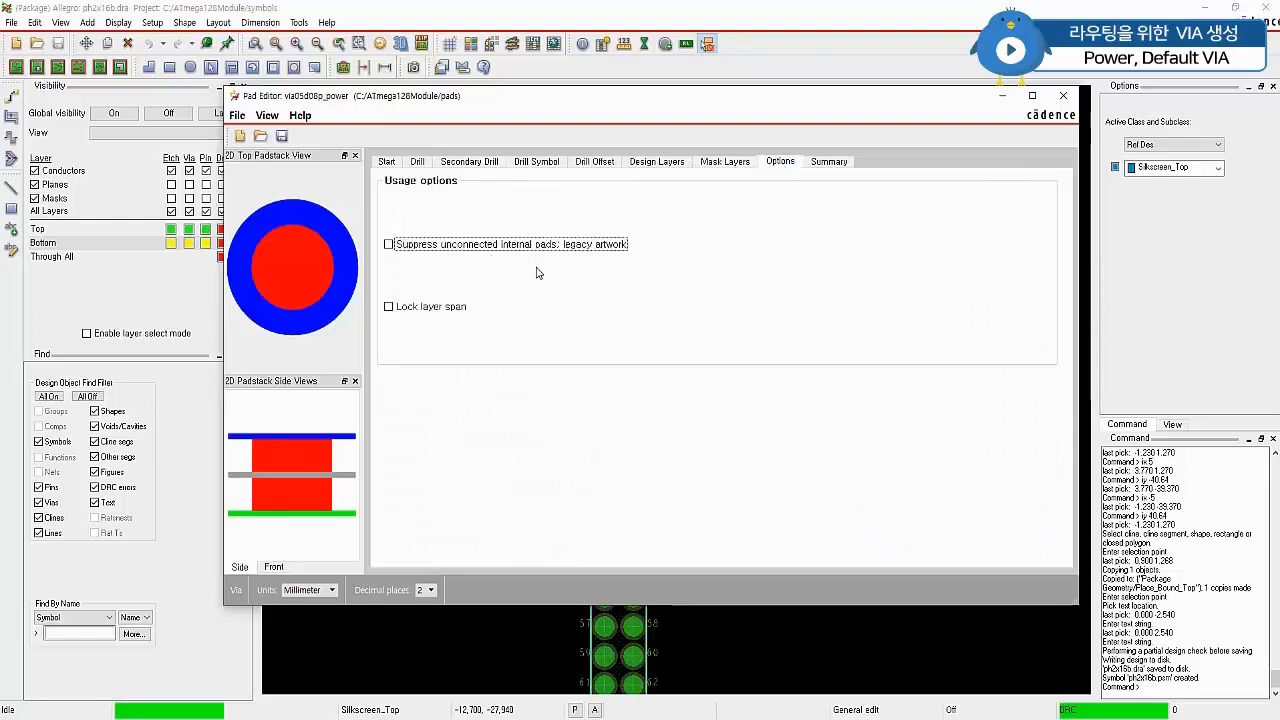
click(389, 244)
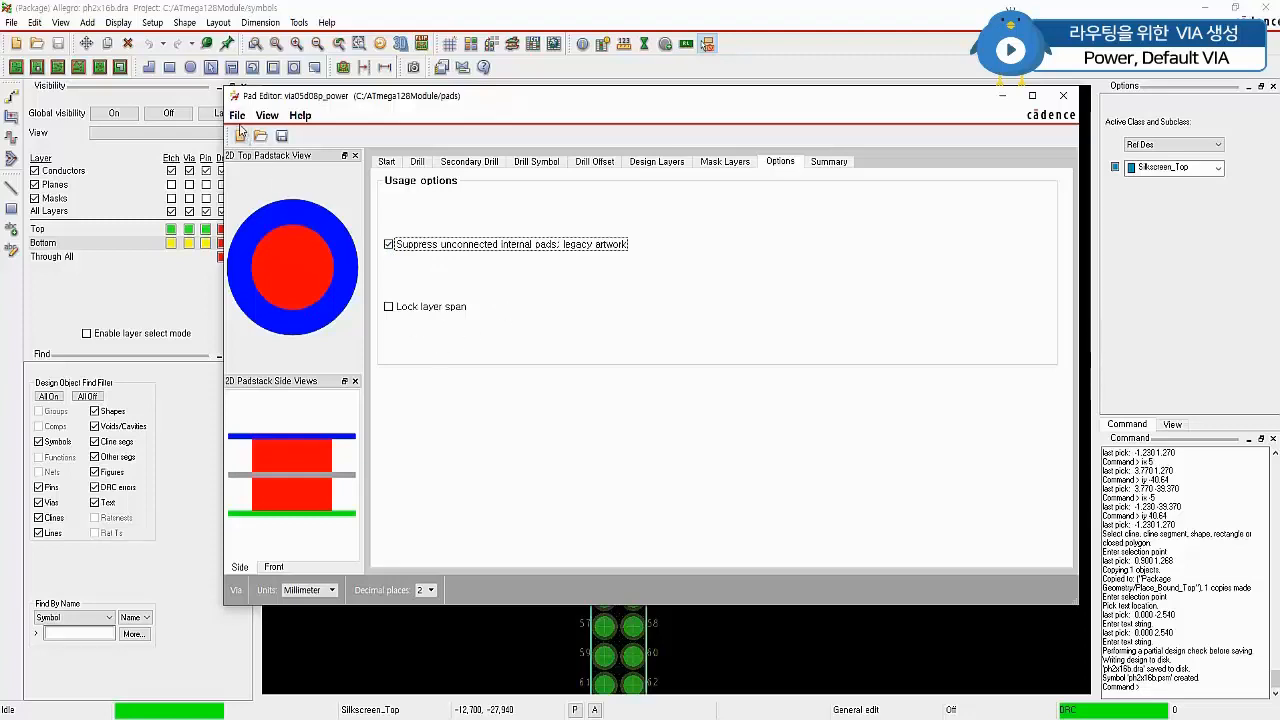
click(238, 116)
click(256, 185)
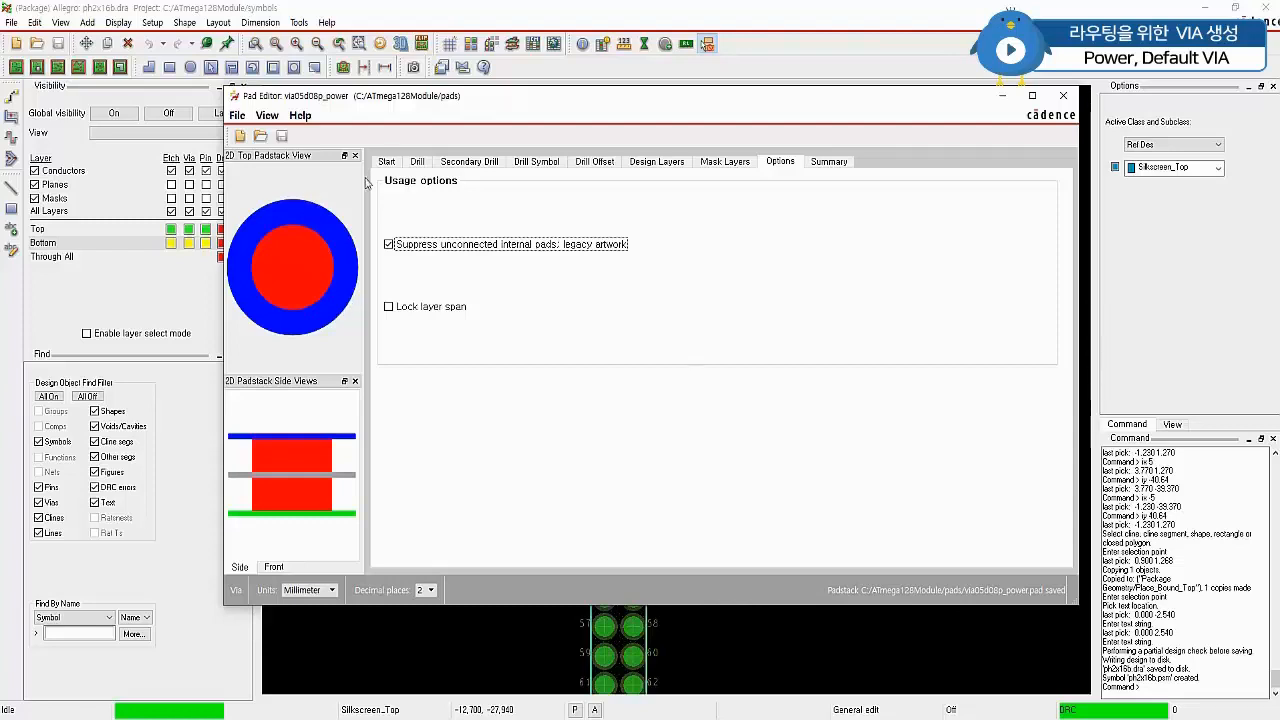
Create a new padstack named via03d05p_default with usage Via, keeping its units in Millimeter.
click(390, 162)
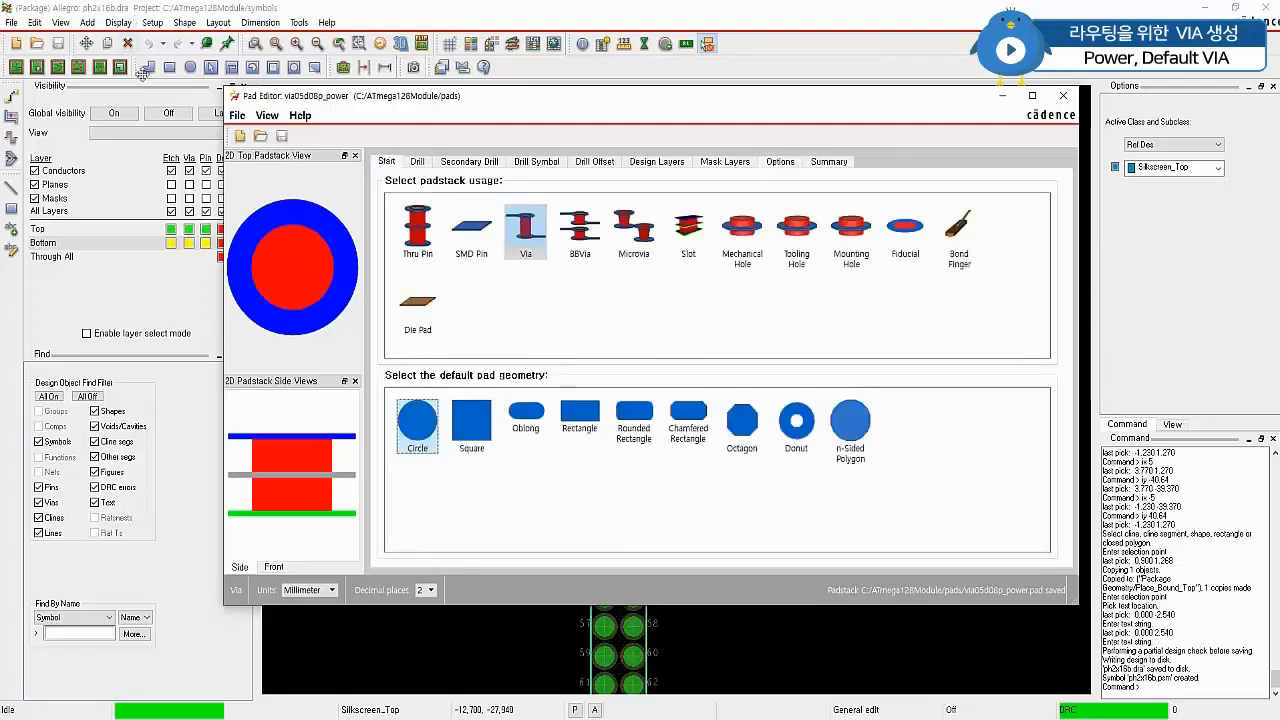
click(238, 115)
click(253, 134)
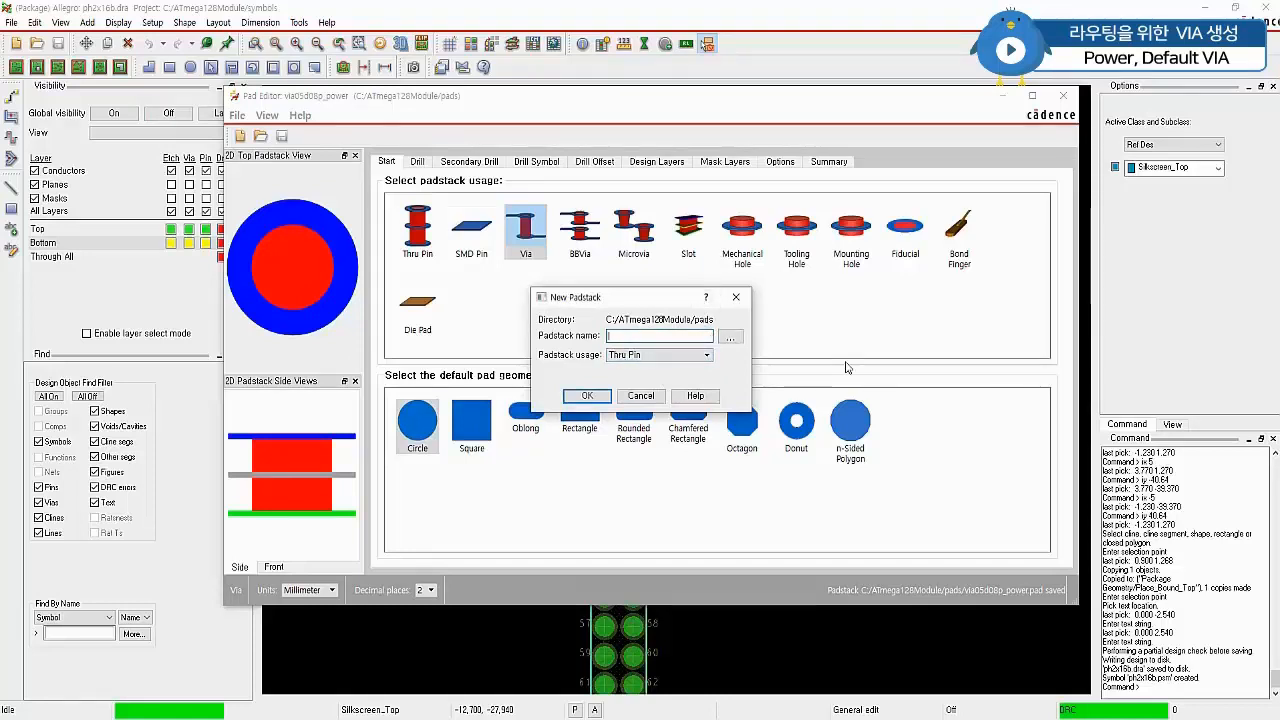
text(13)
text(d05p_default)
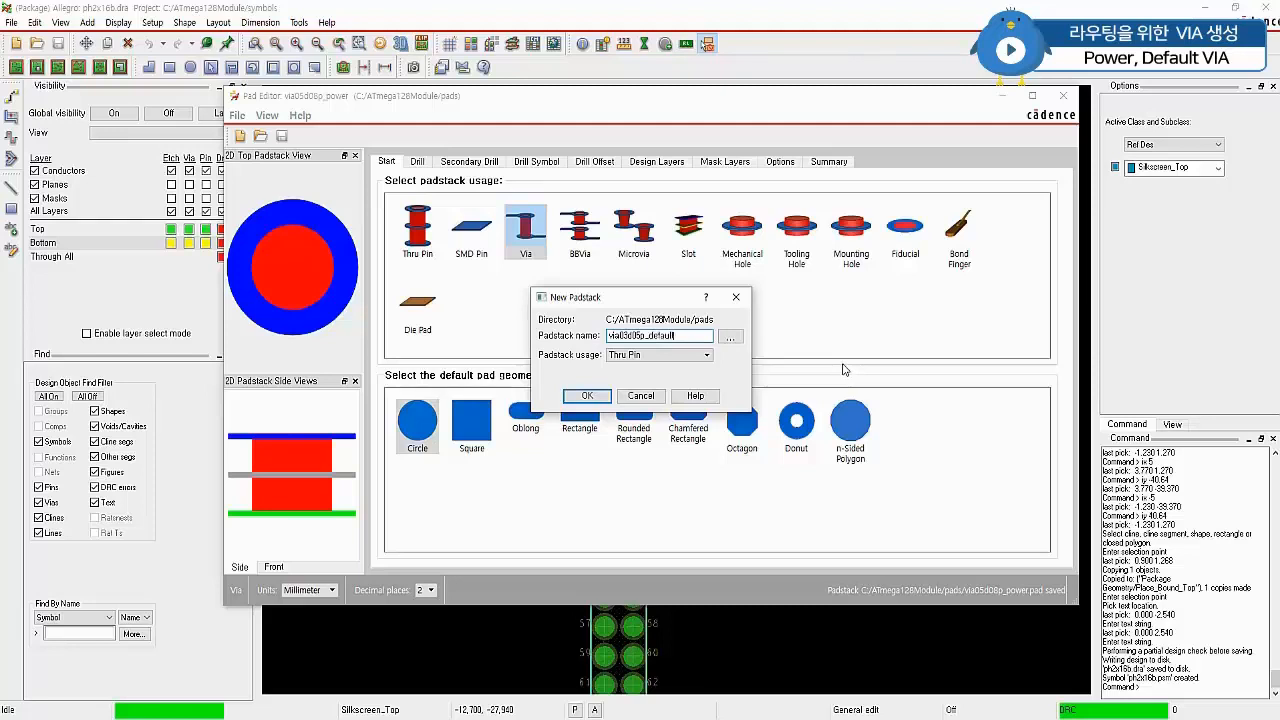
click(650, 357)
click(621, 382)
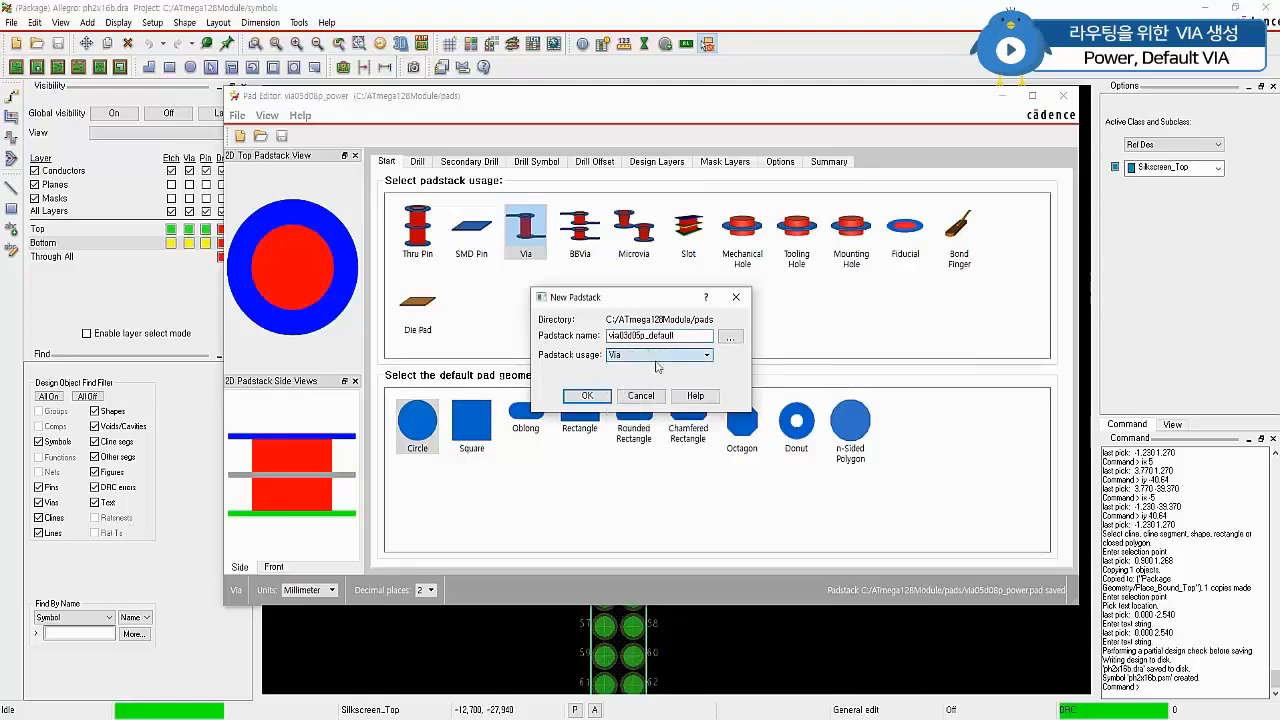
click(589, 397)
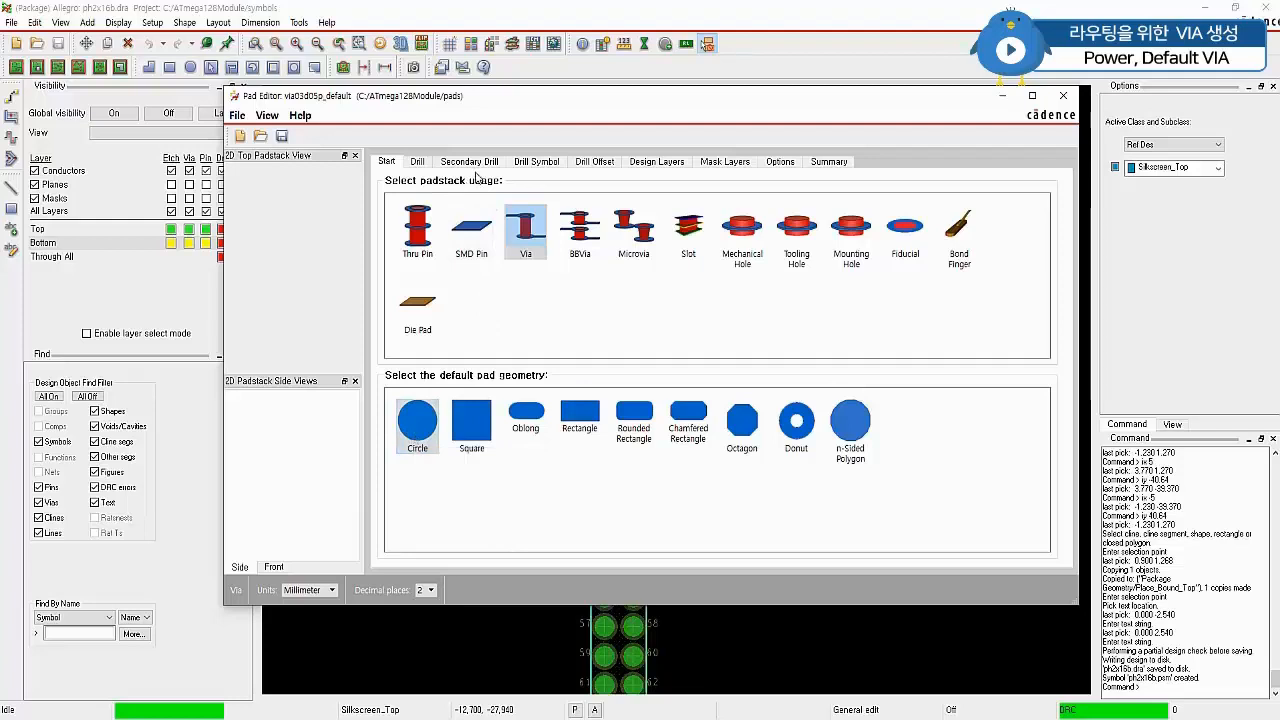
click(333, 590)
click(337, 592)
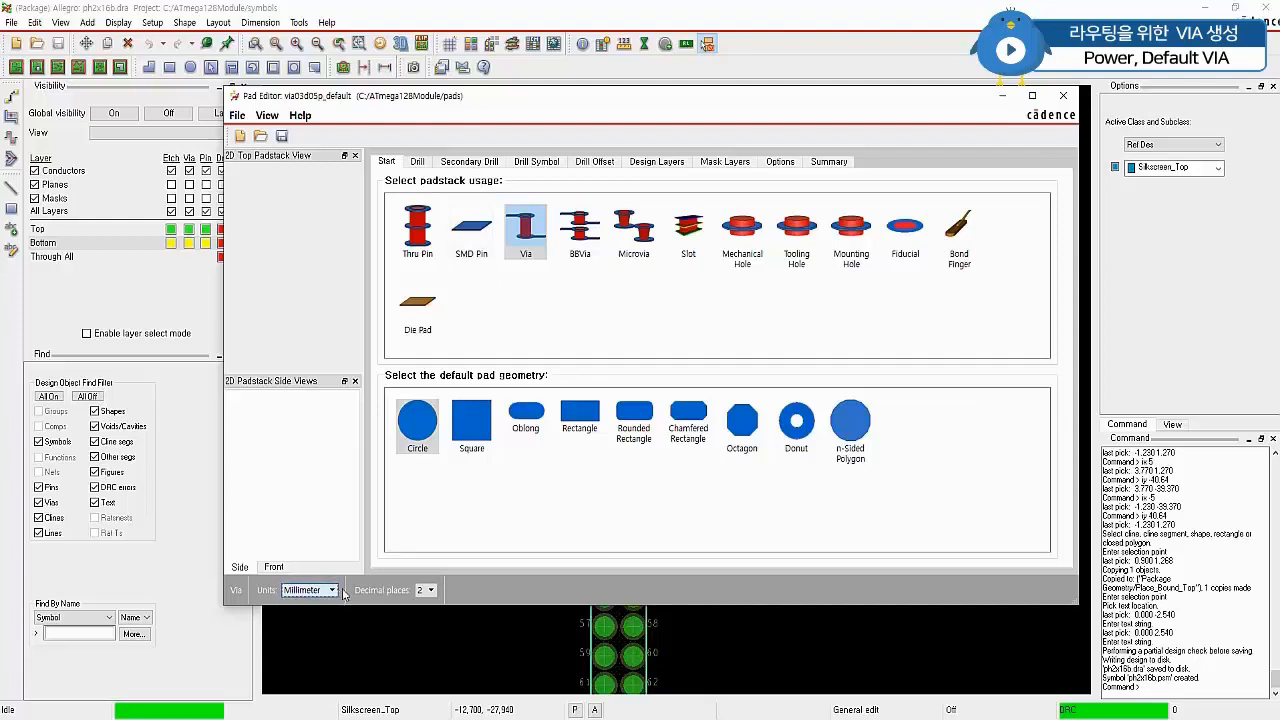
Set the padstack precision to 2 decimal places and give its circular drill hole a finished diameter of 0.3 mm.
click(428, 591)
click(430, 624)
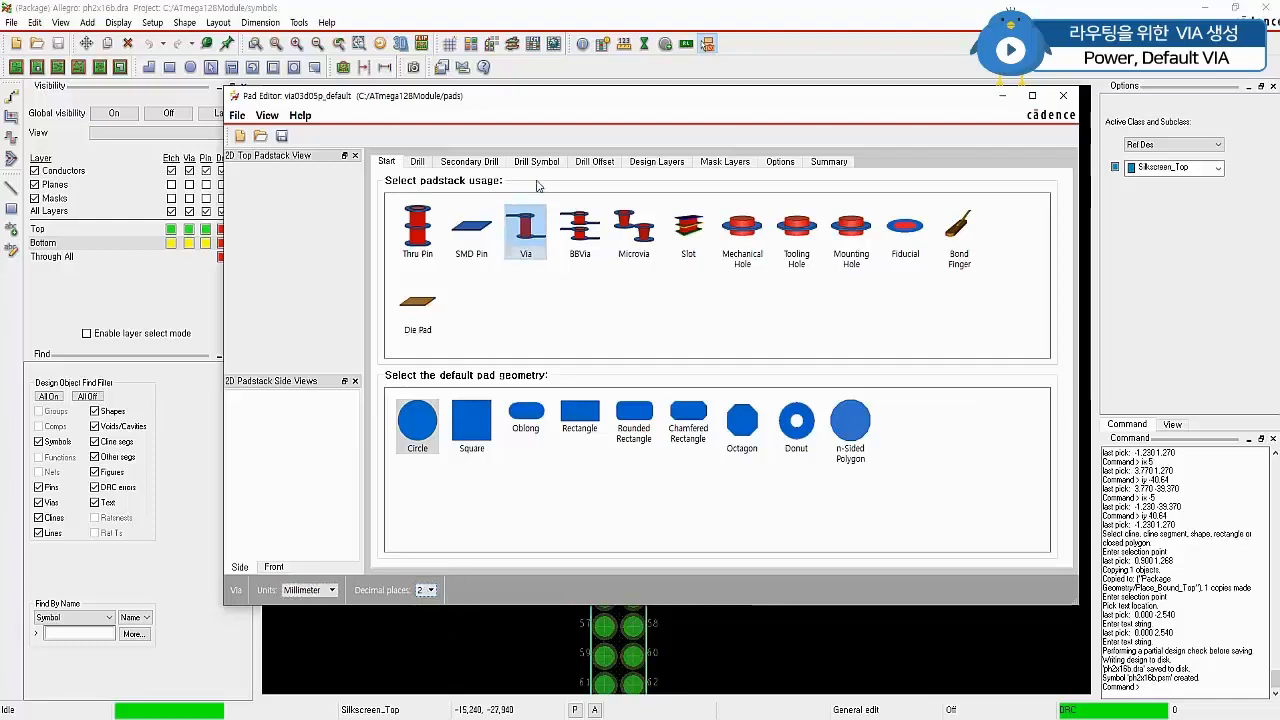
click(420, 163)
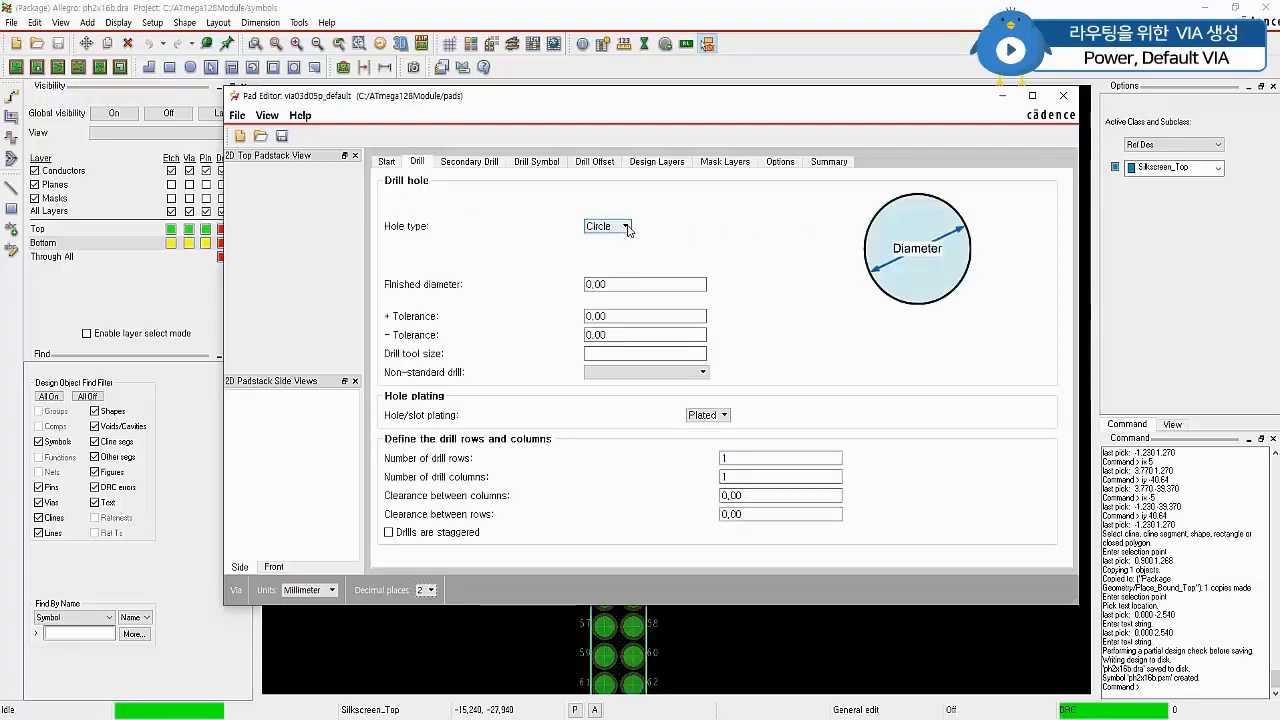
key(Tab)
text(0.)
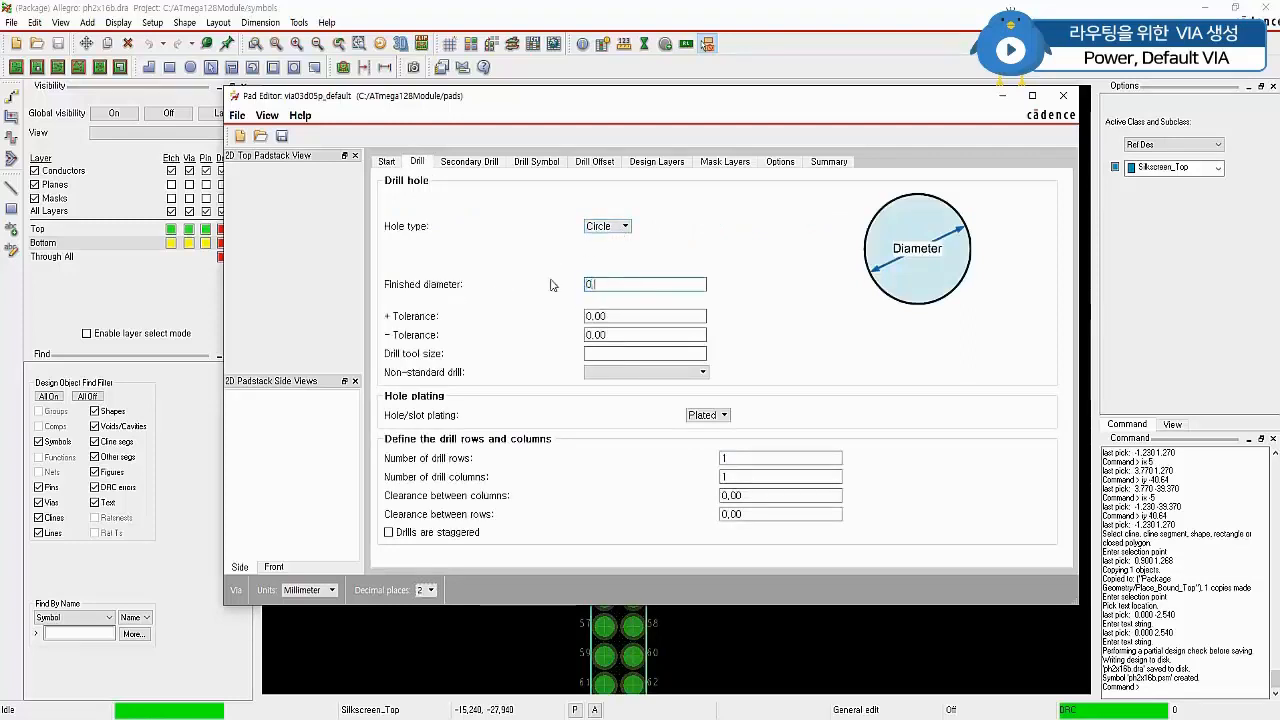
text(3)
key(Tab)
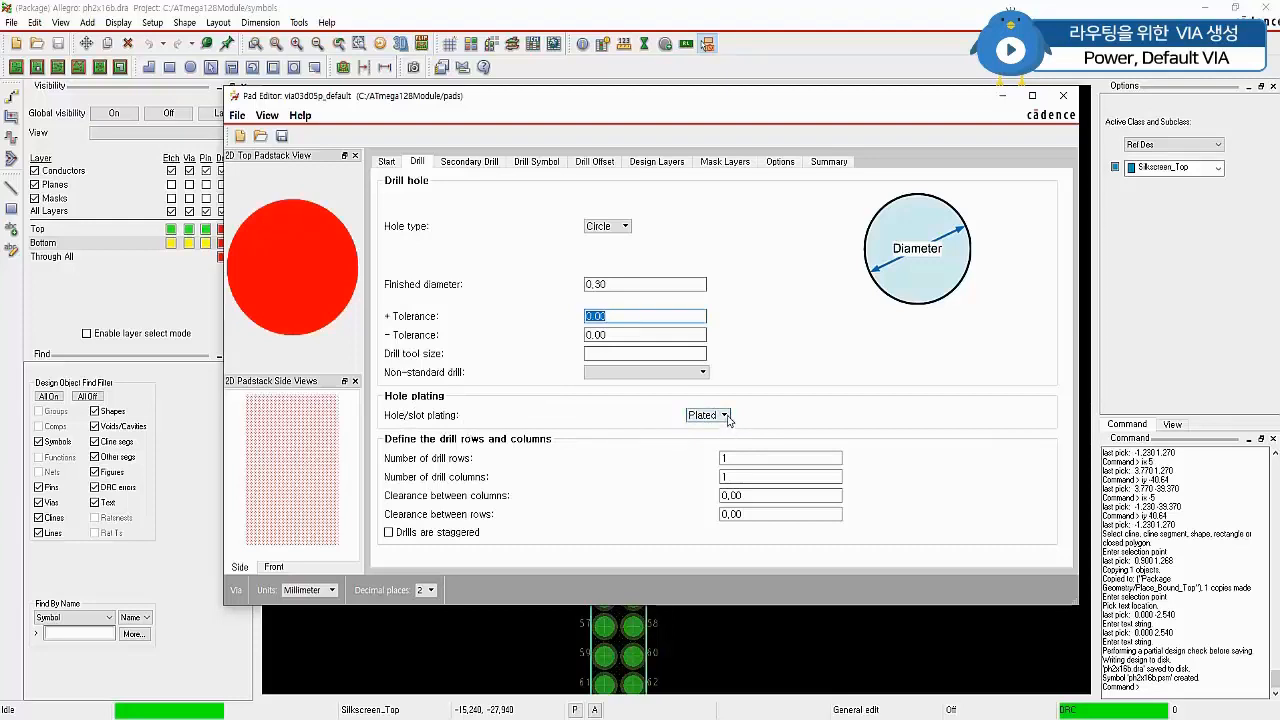
Define the drill symbol as a Circle figure with the characters vd and a figure diameter of 0.30 mm.
click(537, 162)
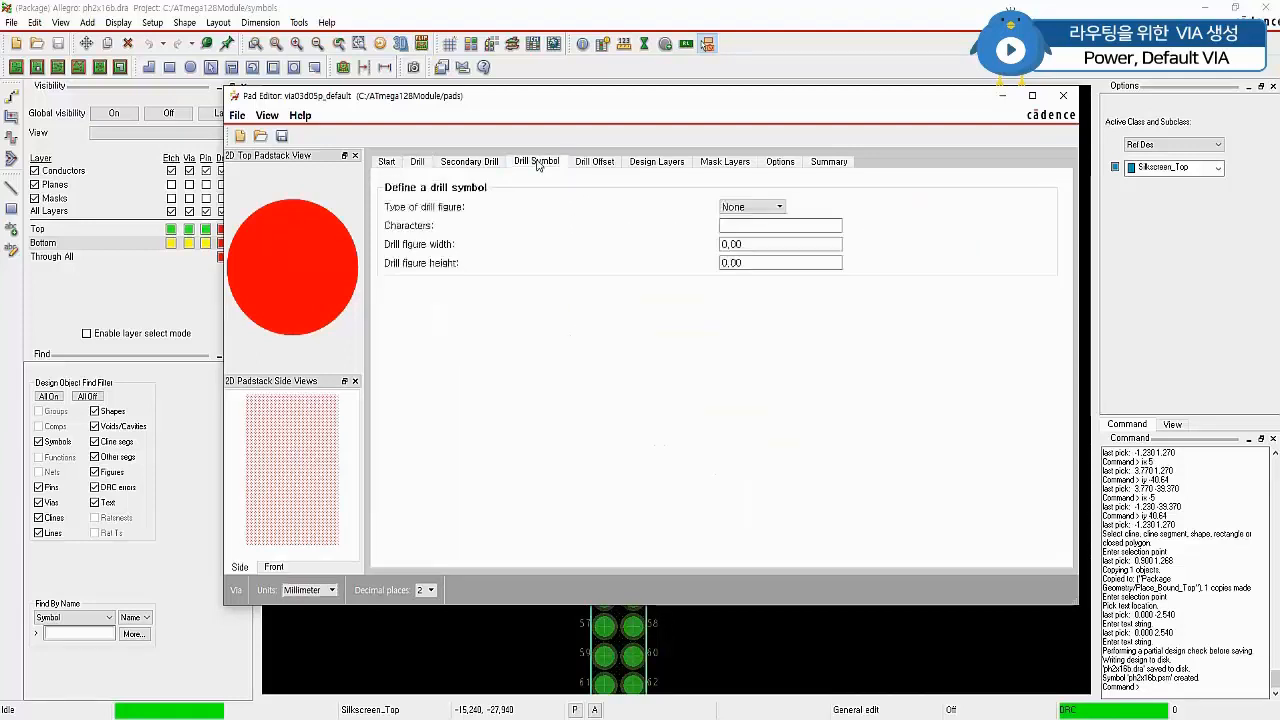
click(783, 230)
click(750, 207)
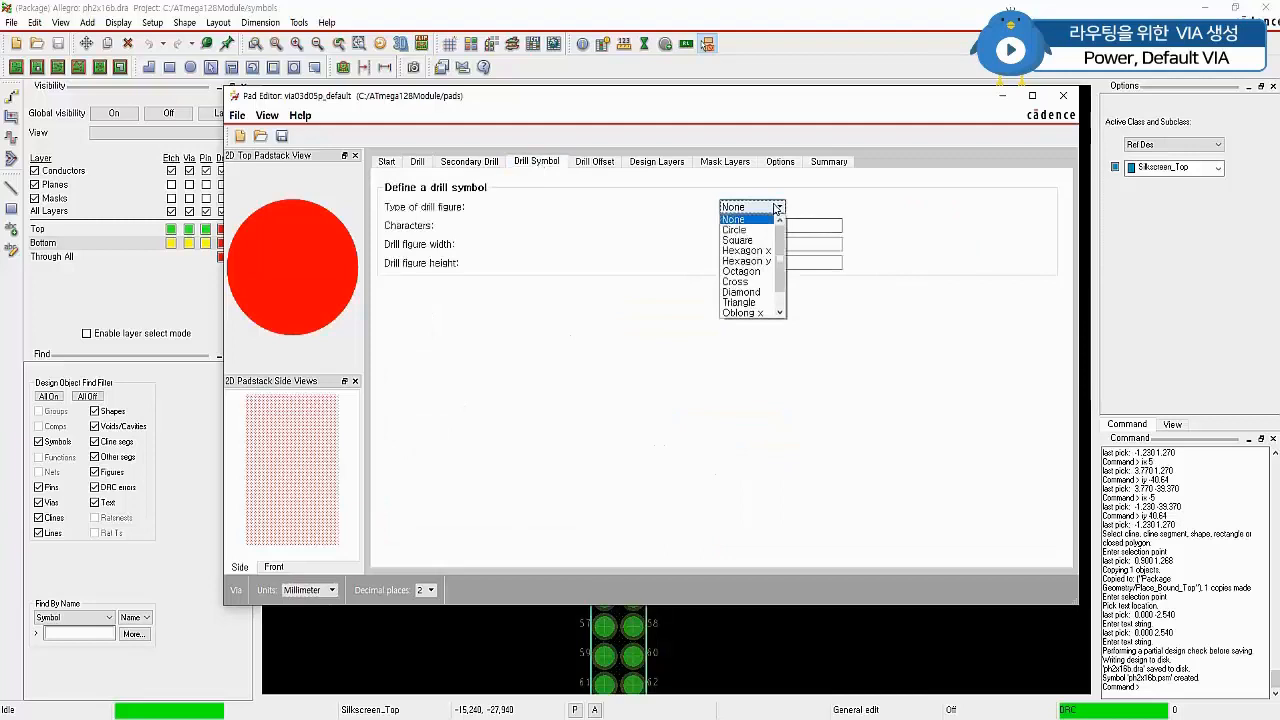
click(754, 231)
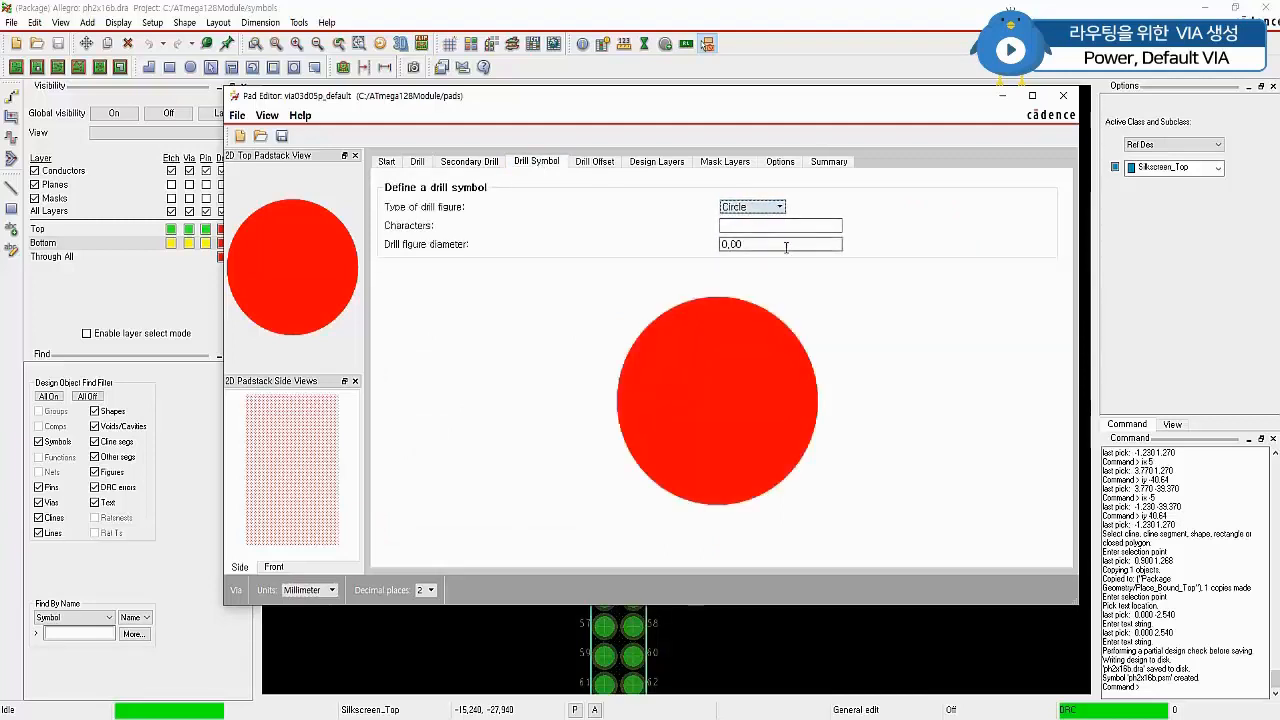
click(757, 228)
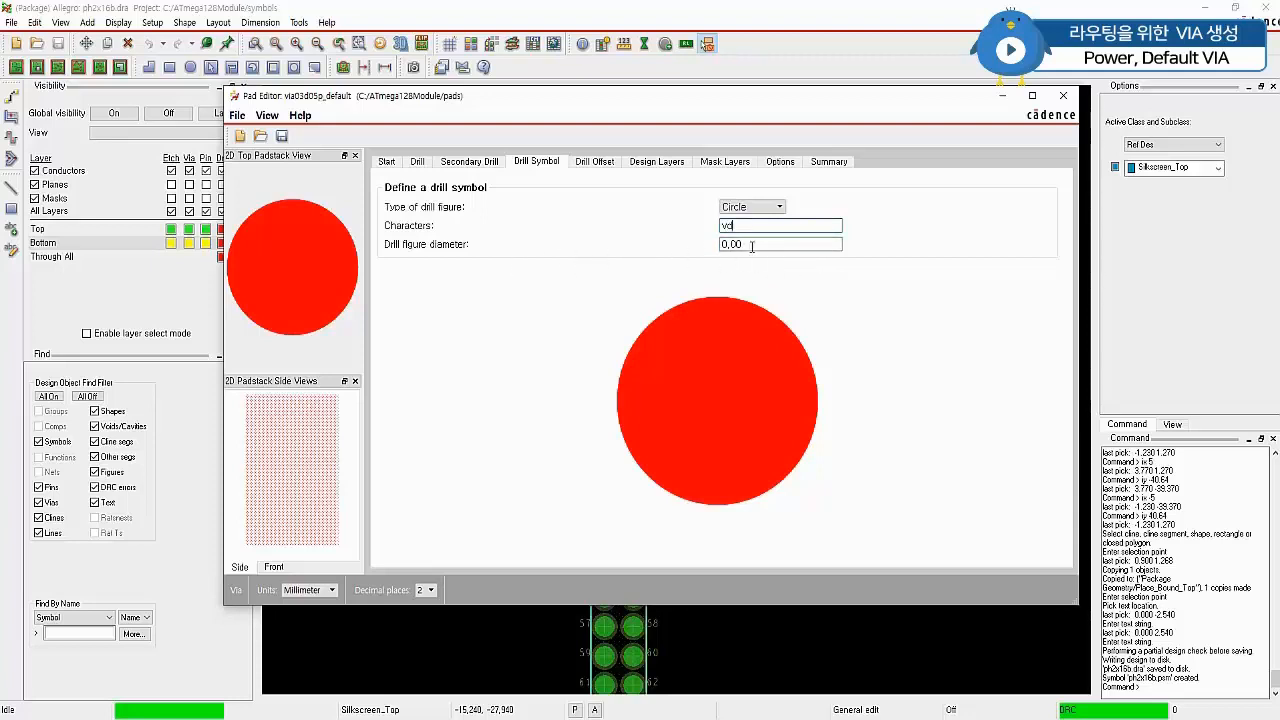
drag(771, 244, 663, 257)
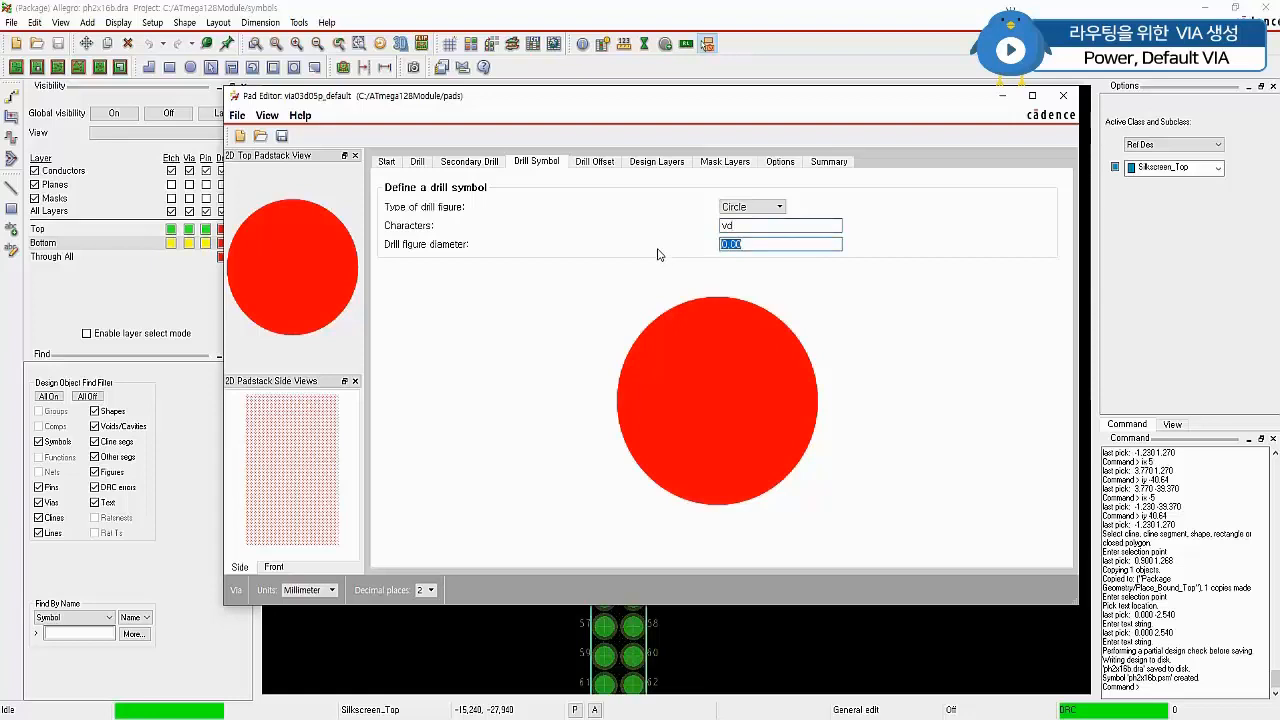
text(0.30)
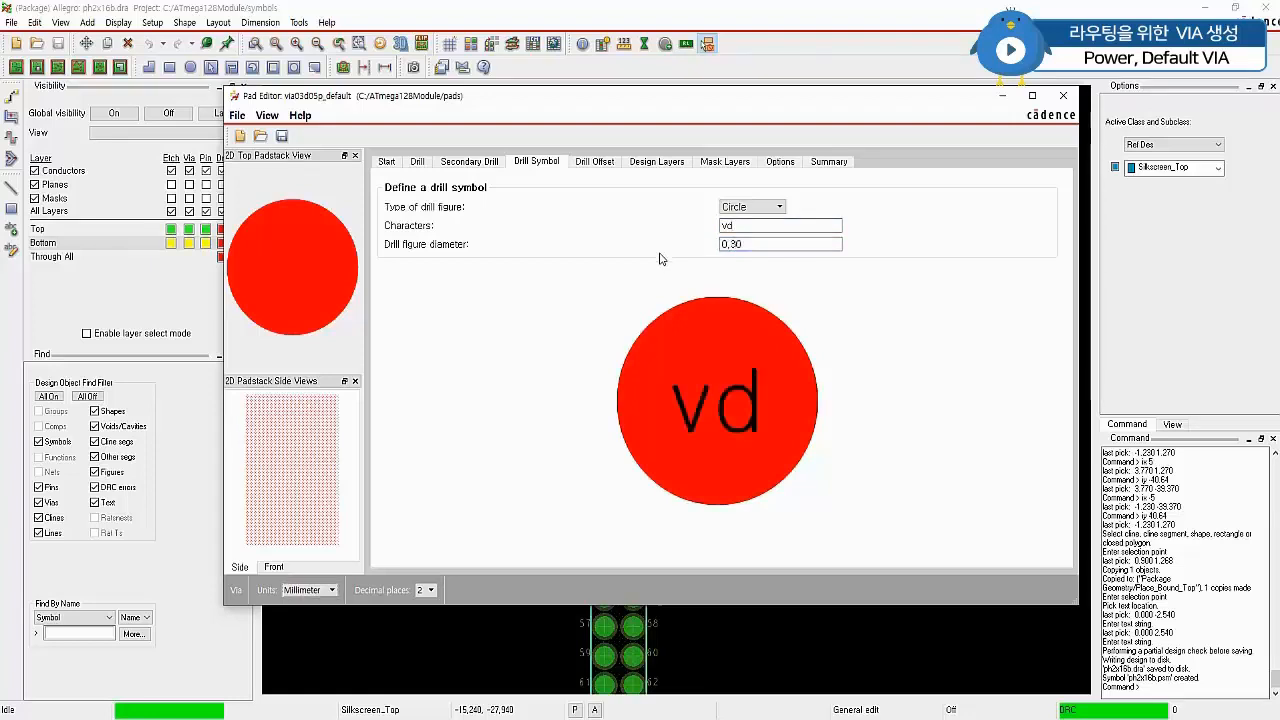
Set the Regular Pad on BEGIN LAYER to a Circle with a diameter of 0.5 mm.
click(652, 163)
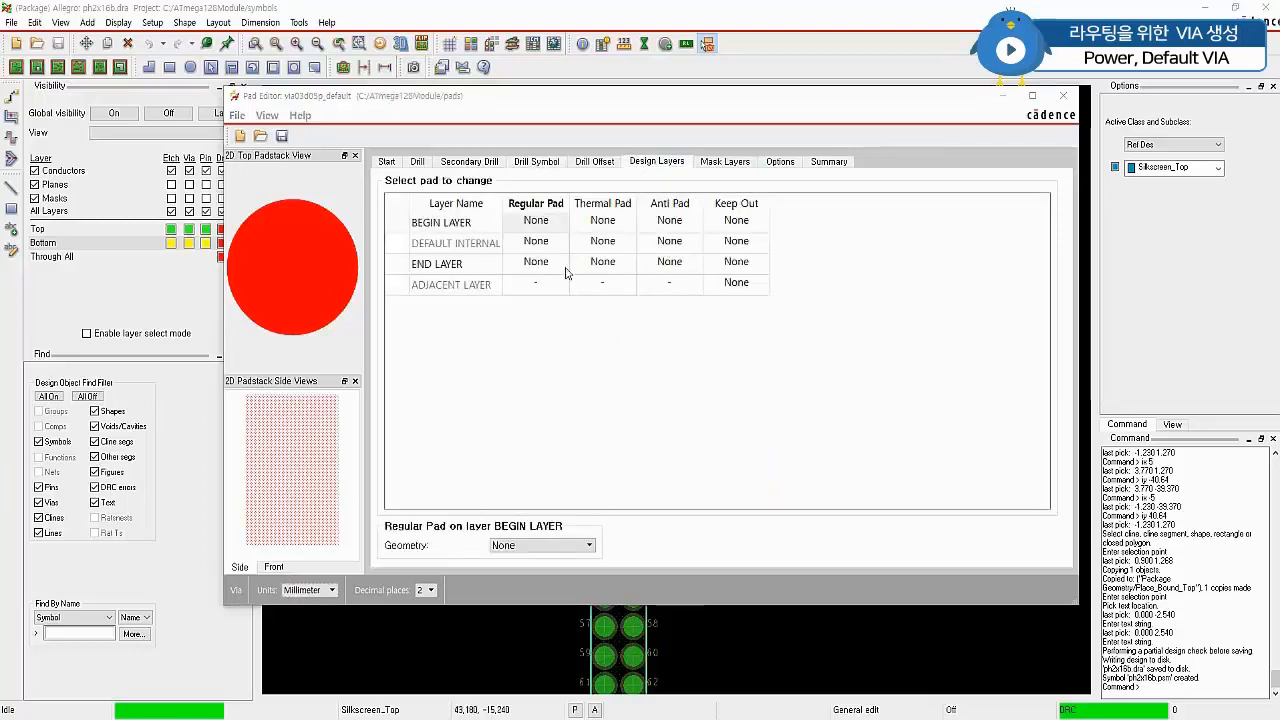
click(546, 228)
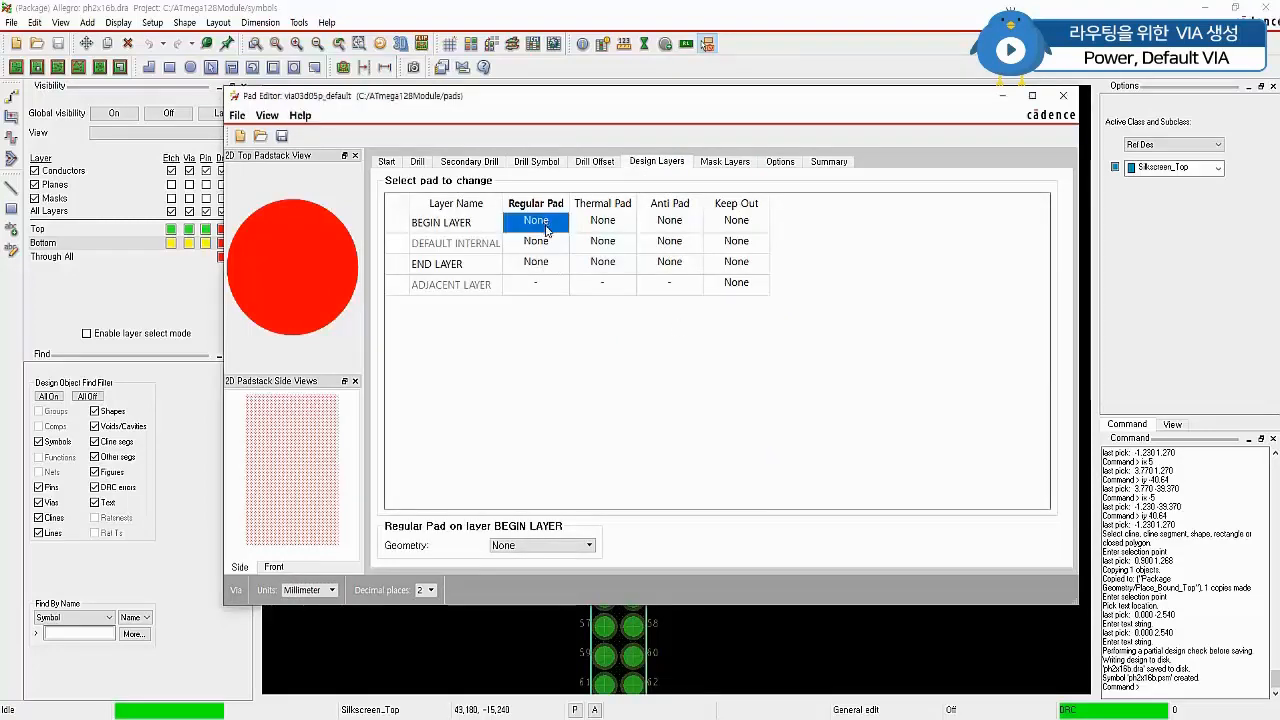
click(570, 545)
click(518, 568)
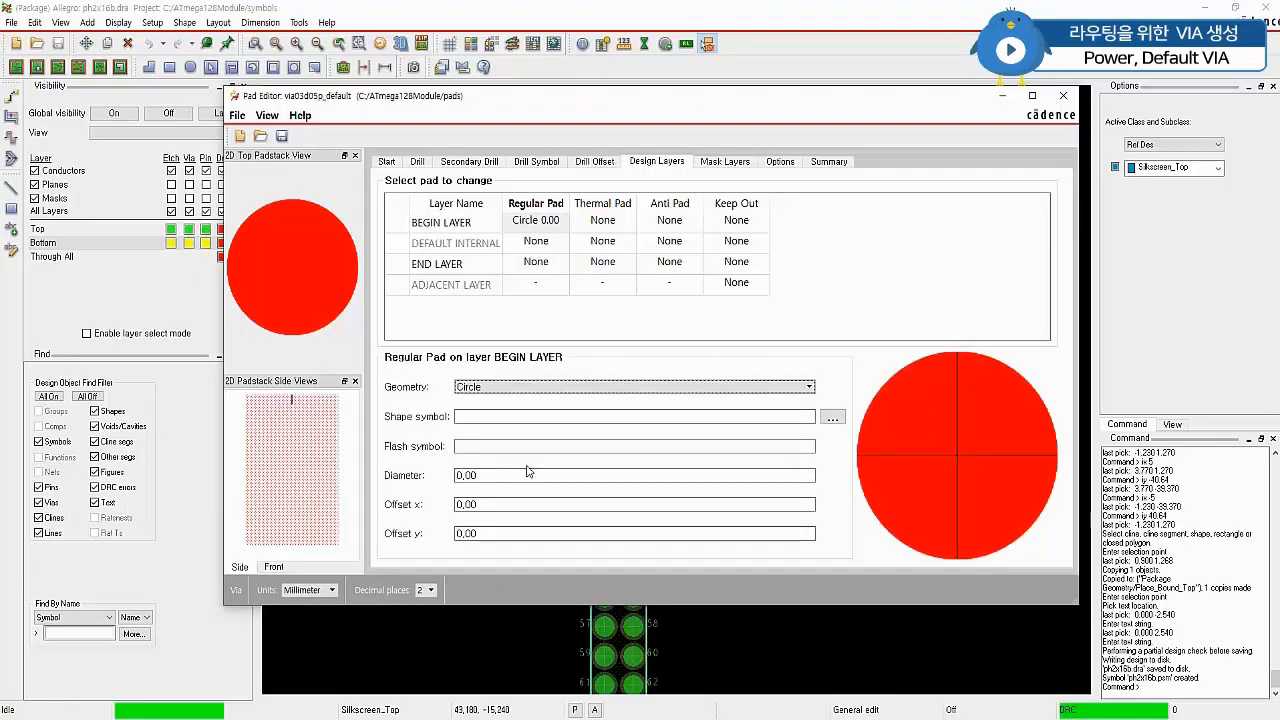
drag(489, 477, 454, 487)
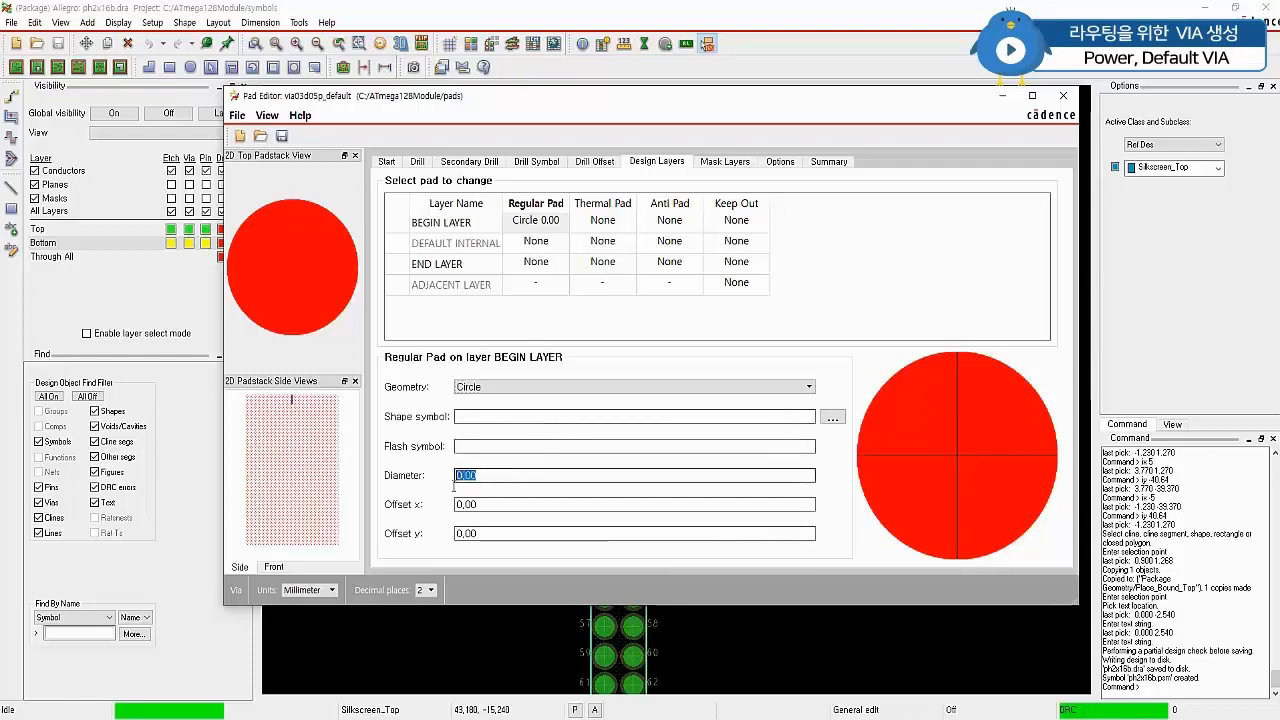
text(0,5)
key(Tab)
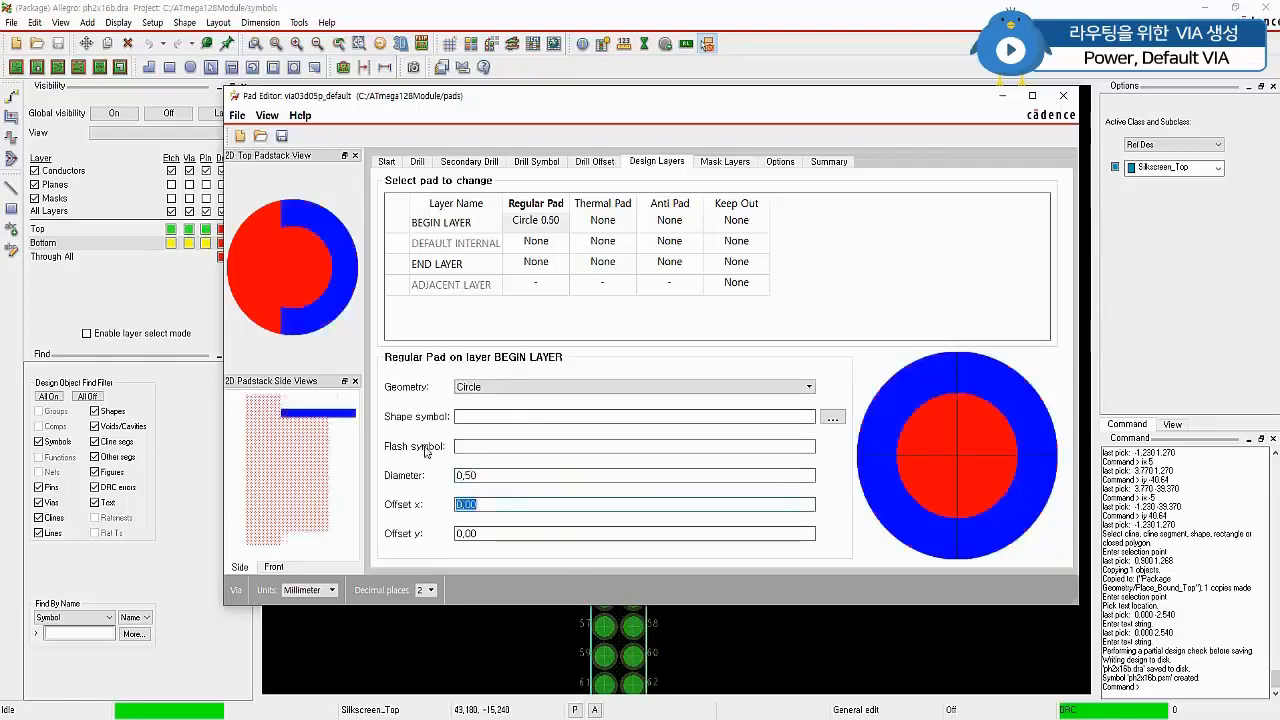
Copy the BEGIN LAYER Regular Pad to the DEFAULT INTERNAL and END LAYER Regular Pads.
click(535, 221)
right_click(545, 227)
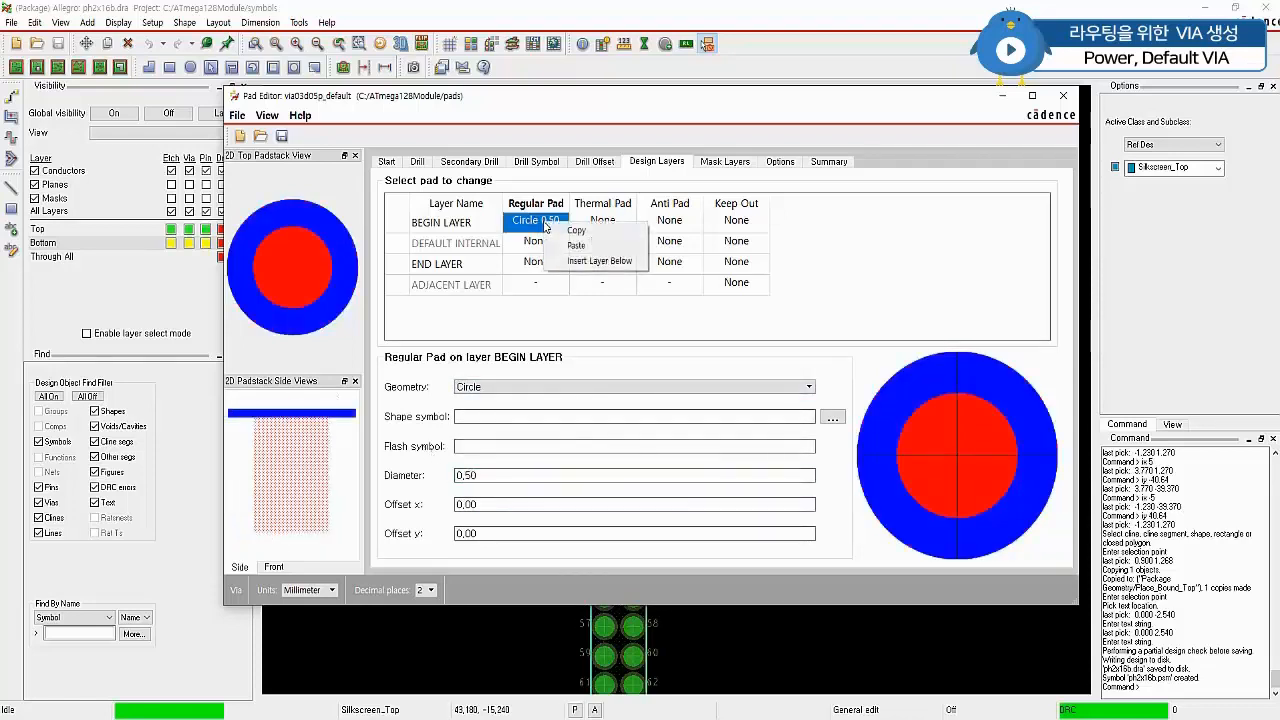
click(571, 233)
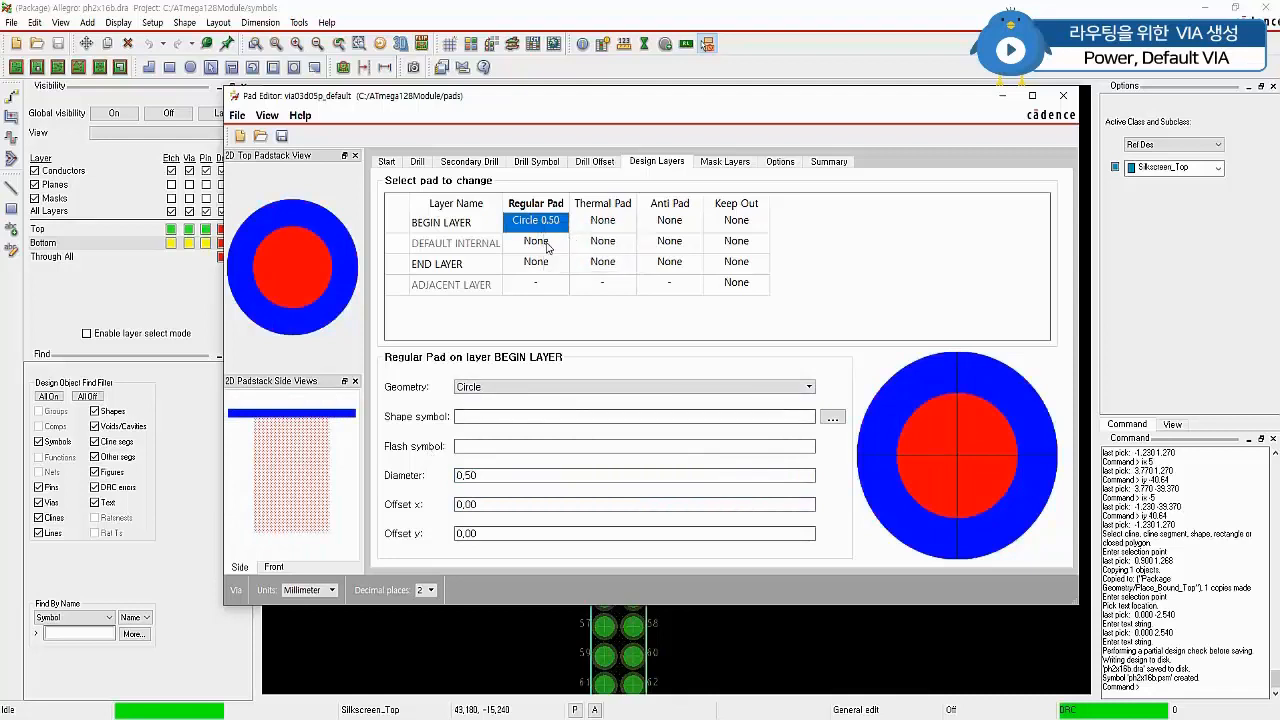
click(547, 243)
right_click(547, 243)
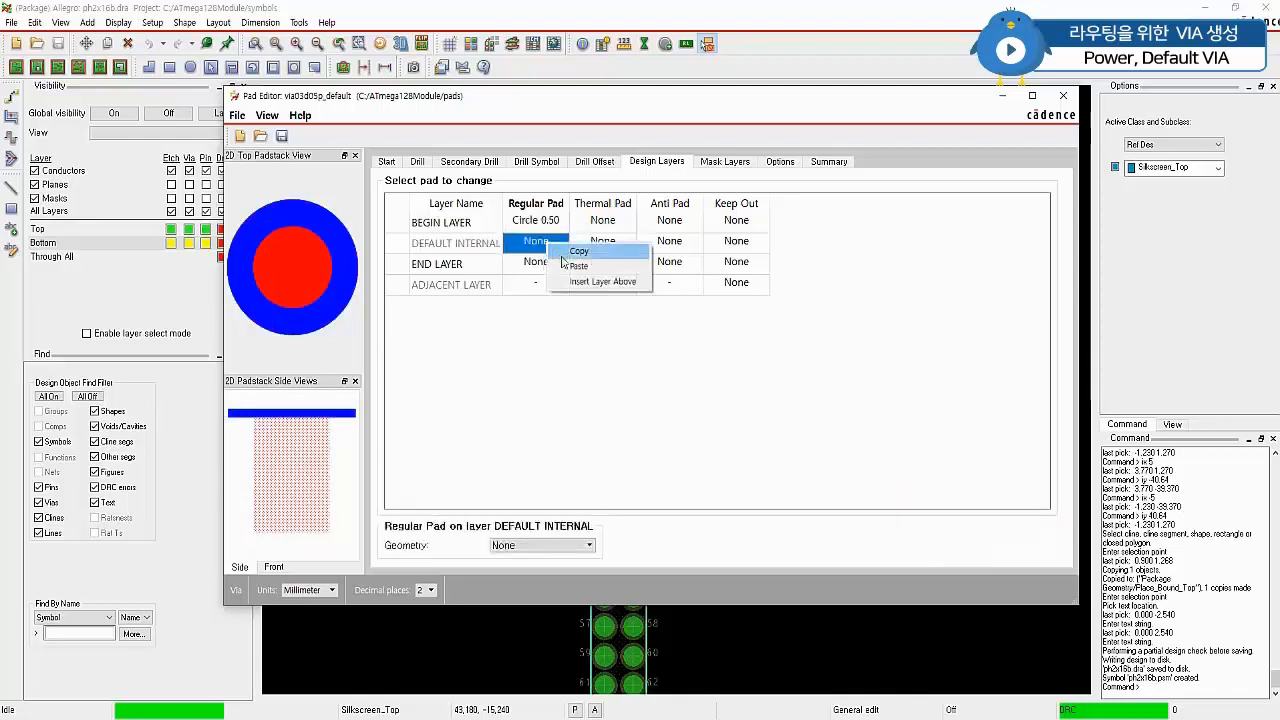
click(573, 268)
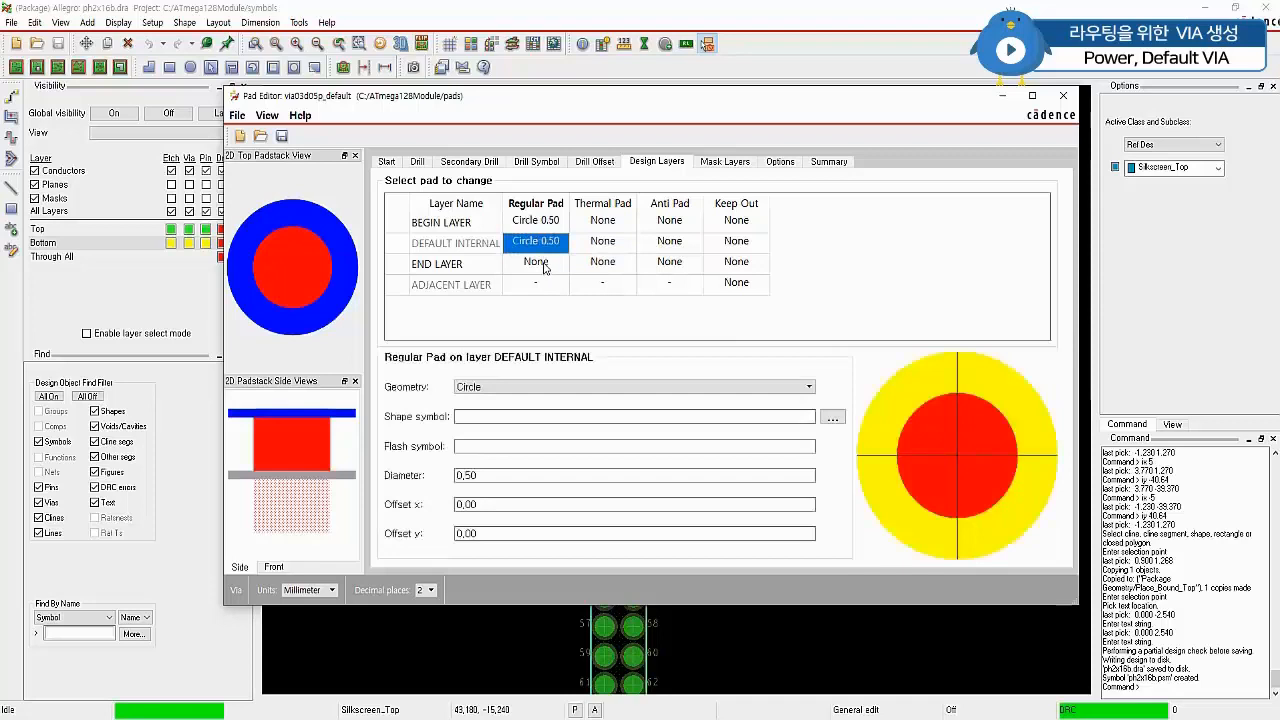
click(546, 268)
right_click(545, 265)
click(575, 286)
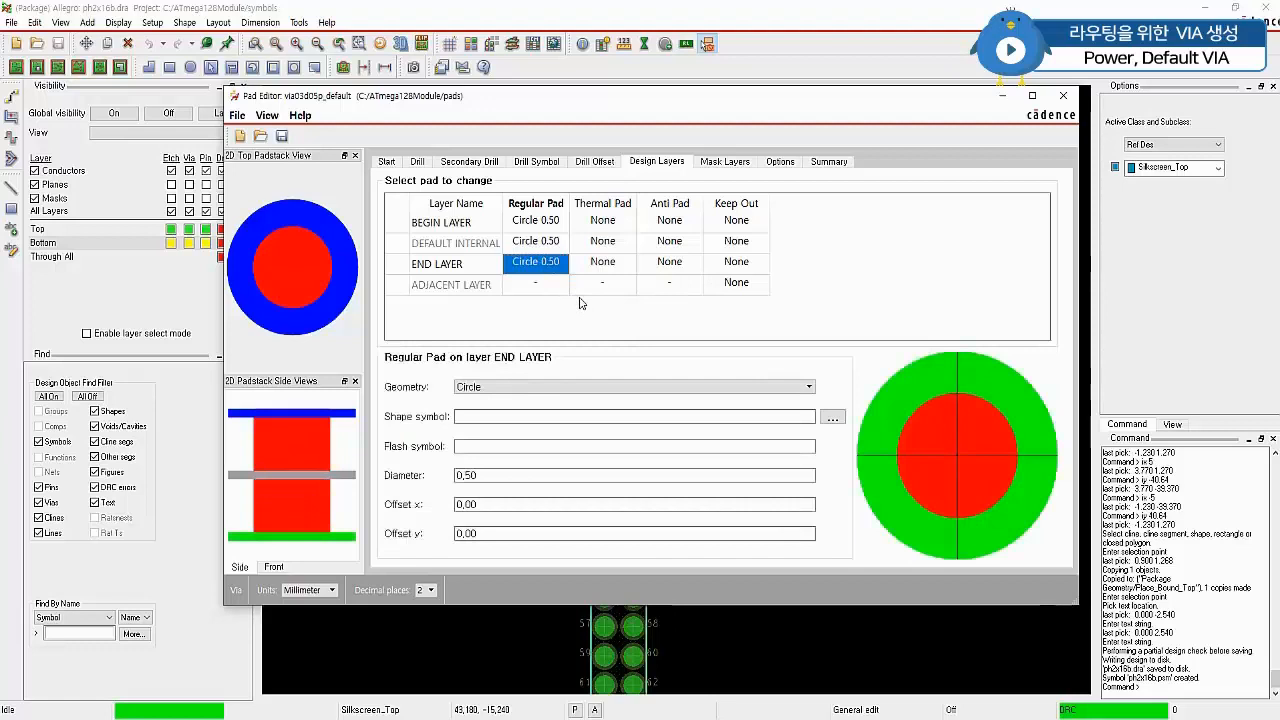
Set the Thermal Pad on BEGIN LAYER to a Circle with a diameter of 0.60 mm.
click(606, 222)
click(532, 549)
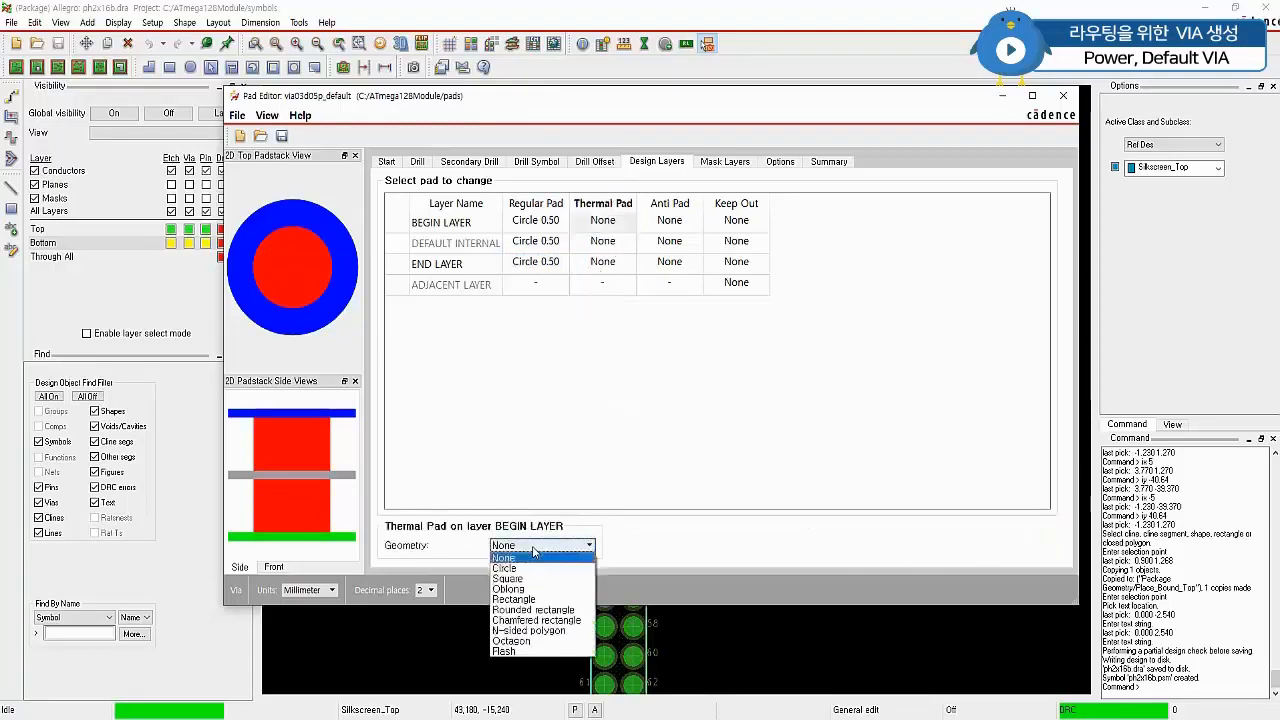
click(520, 570)
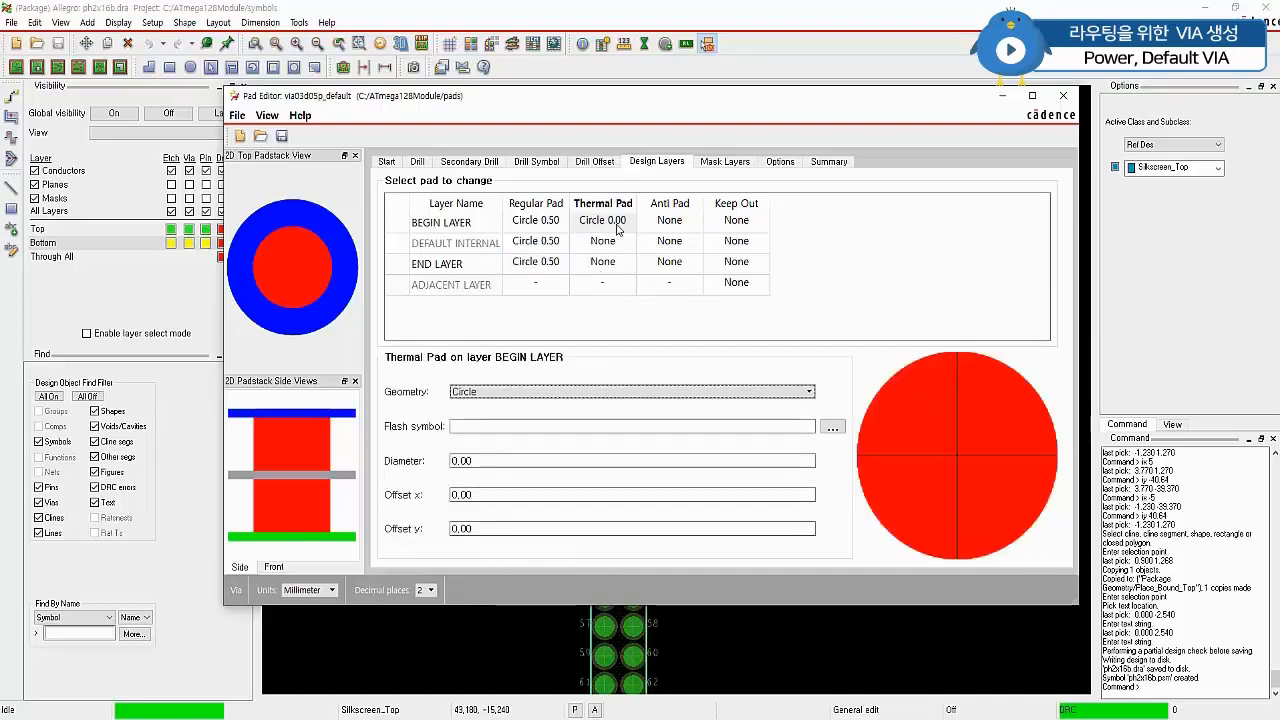
double_click(470, 461)
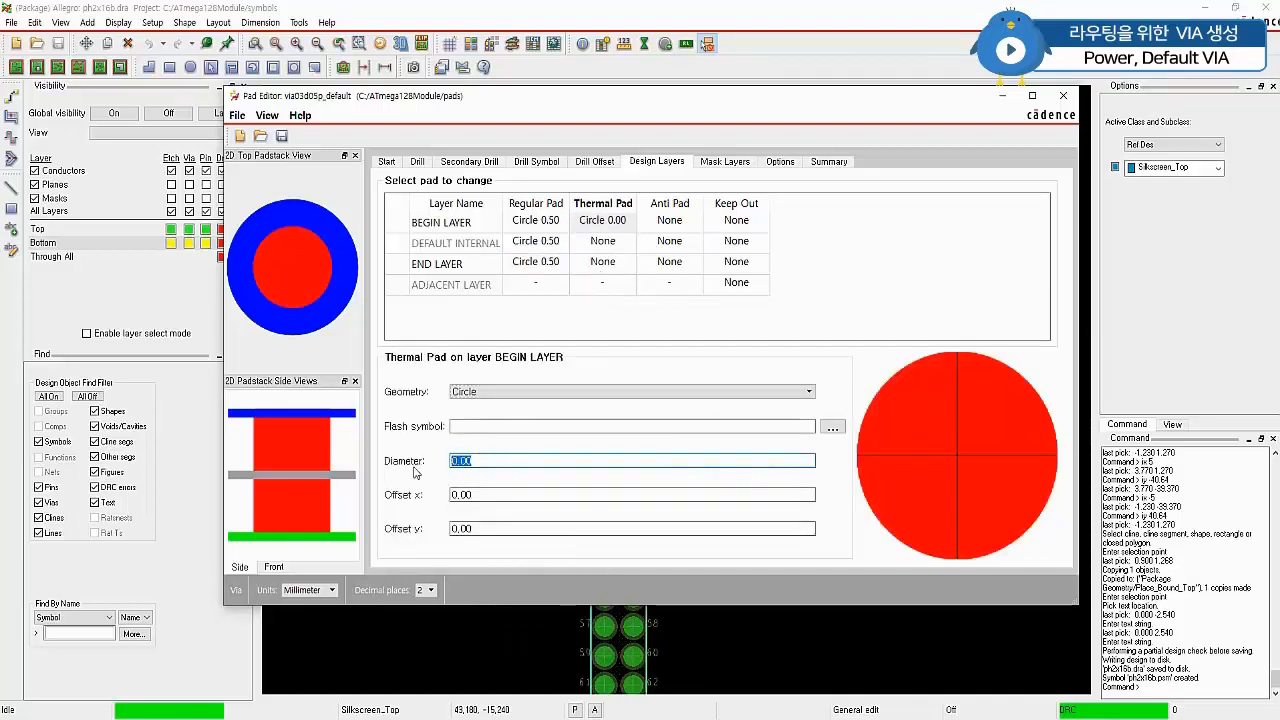
text(0.60)
key(Tab)
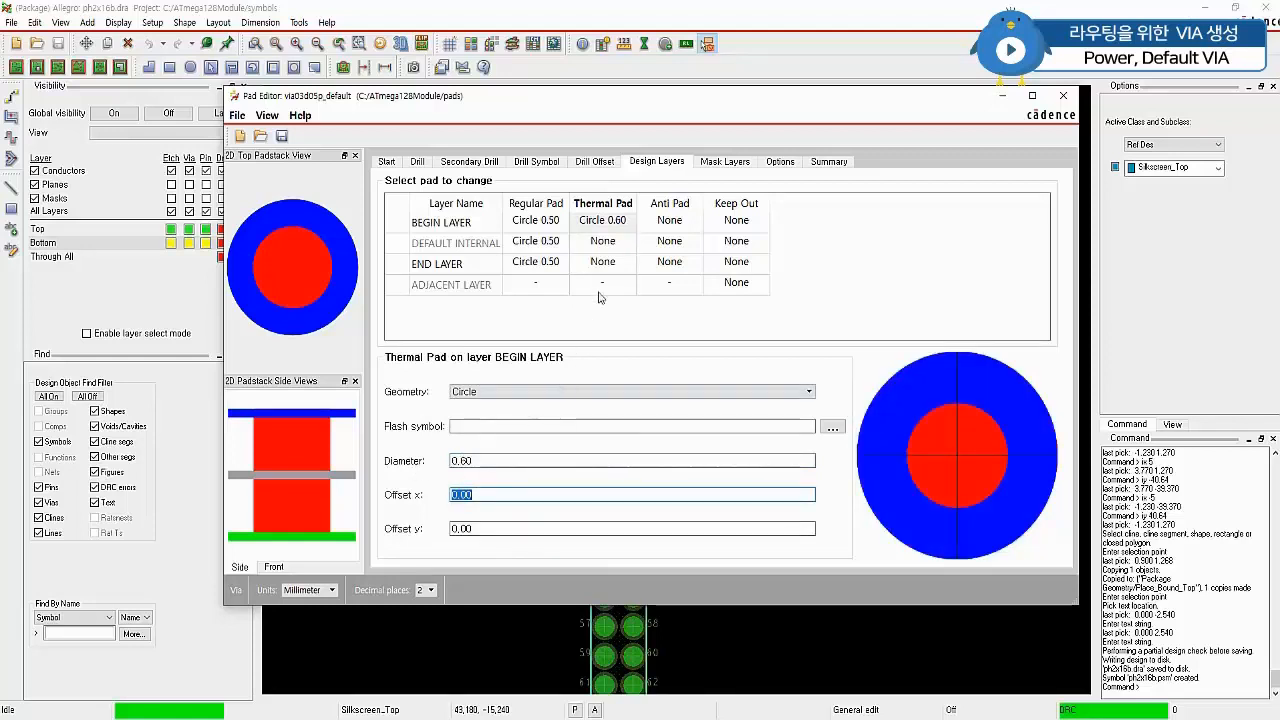
Copy the BEGIN LAYER Thermal Pad to the DEFAULT INTERNAL and END LAYER Thermal Pads.
click(602, 220)
right_click(606, 222)
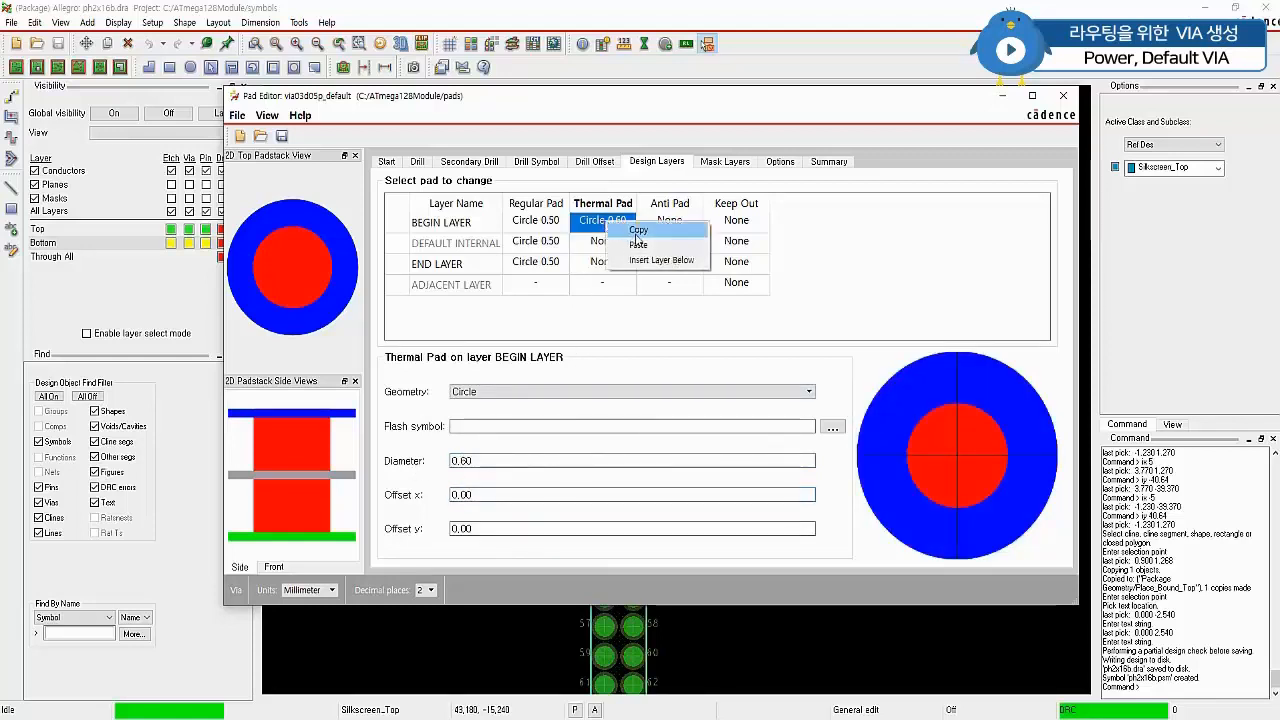
click(636, 232)
click(602, 241)
right_click(628, 244)
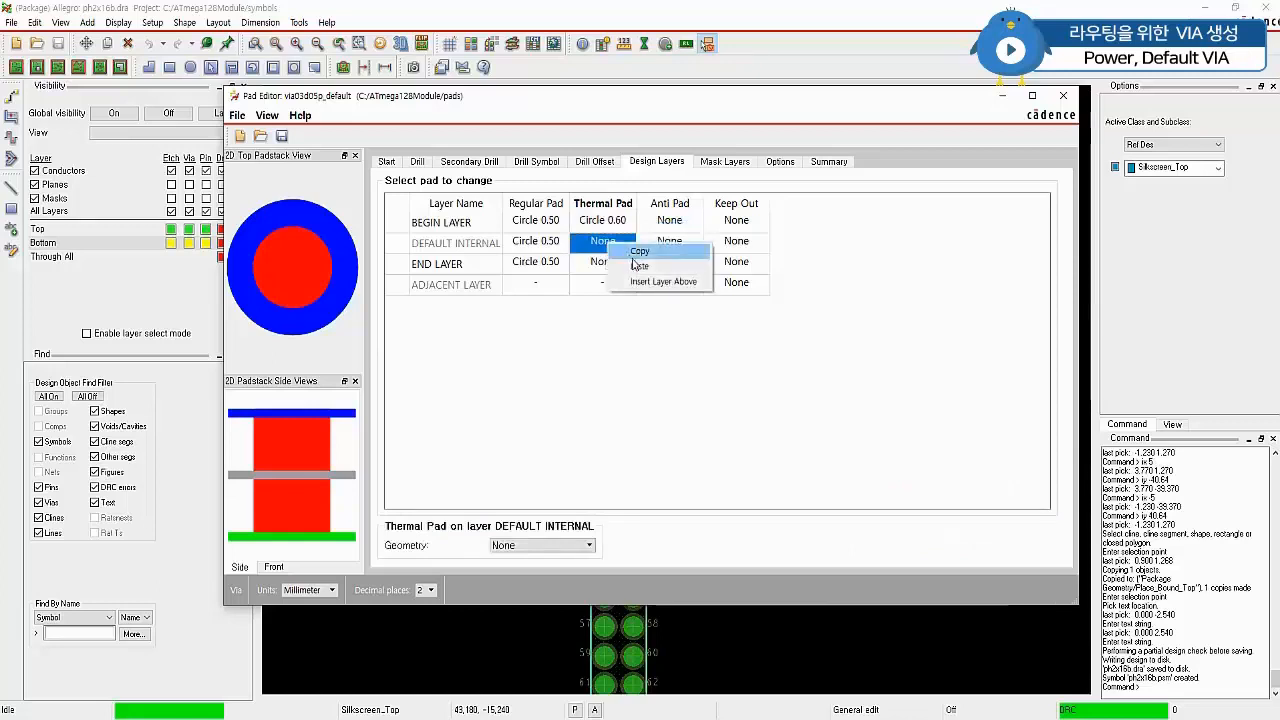
click(638, 265)
click(602, 261)
right_click(612, 262)
click(630, 283)
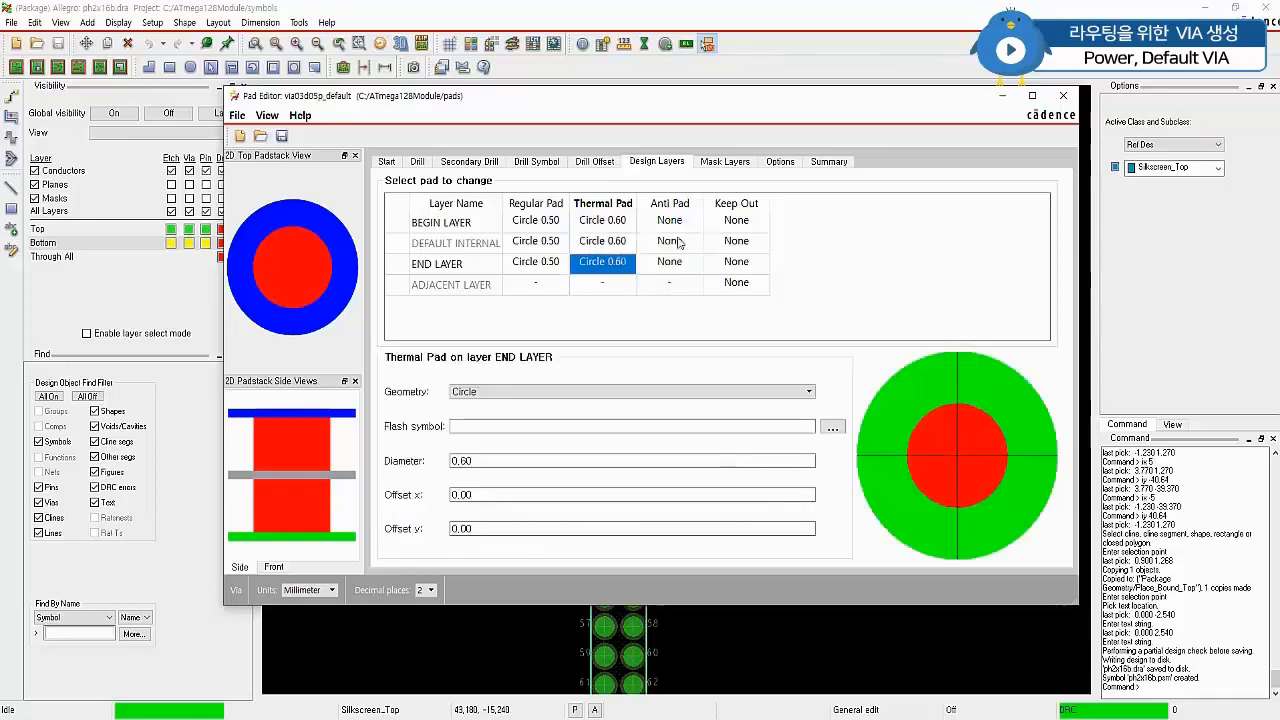
Paste the copied 0.60 mm Circle thermal pad into the Anti Pad of BEGIN LAYER, DEFAULT INTERNAL and END LAYER.
click(670, 221)
right_click(674, 223)
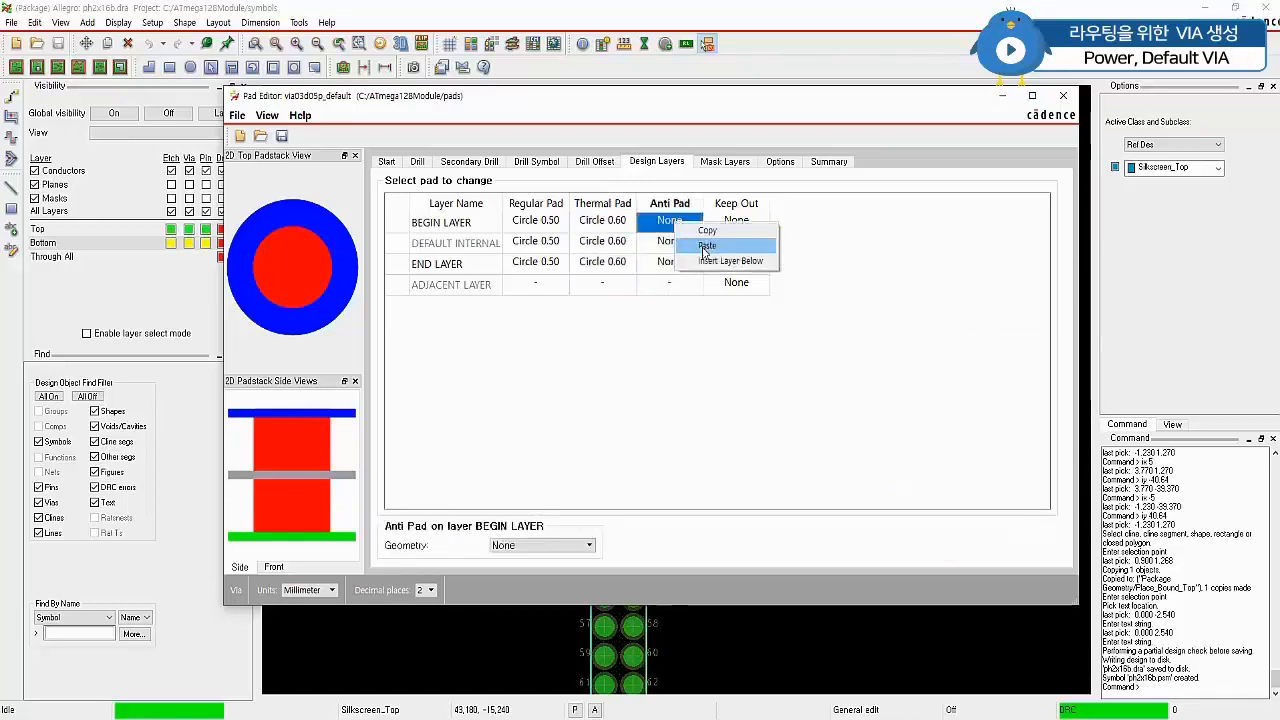
click(706, 246)
click(670, 241)
shift+click(672, 262)
right_click(677, 266)
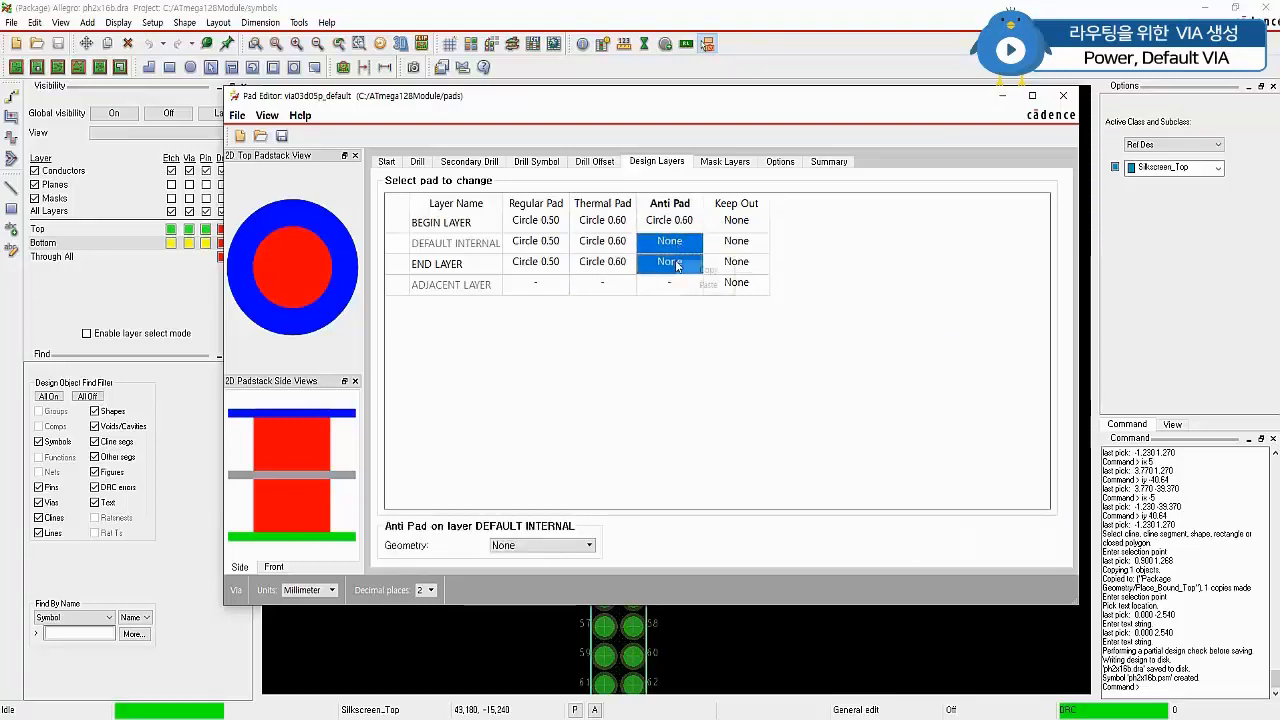
click(700, 286)
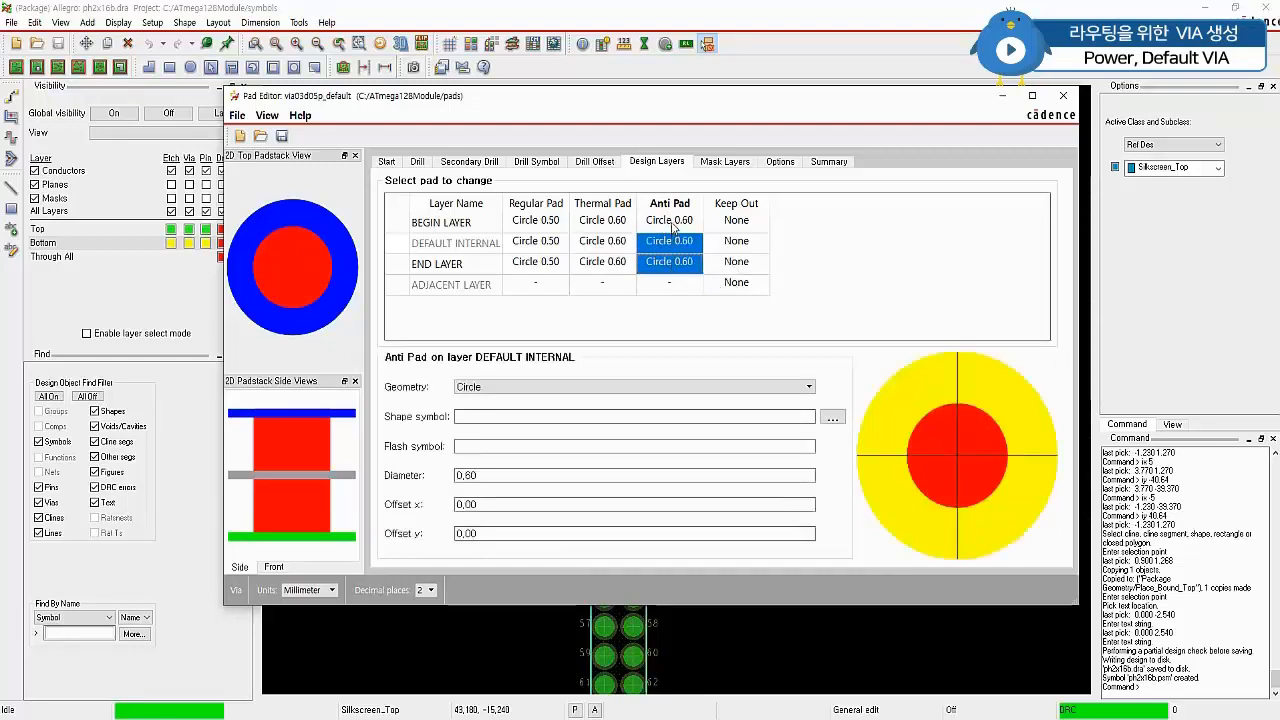
drag(670, 220, 675, 267)
right_click(674, 264)
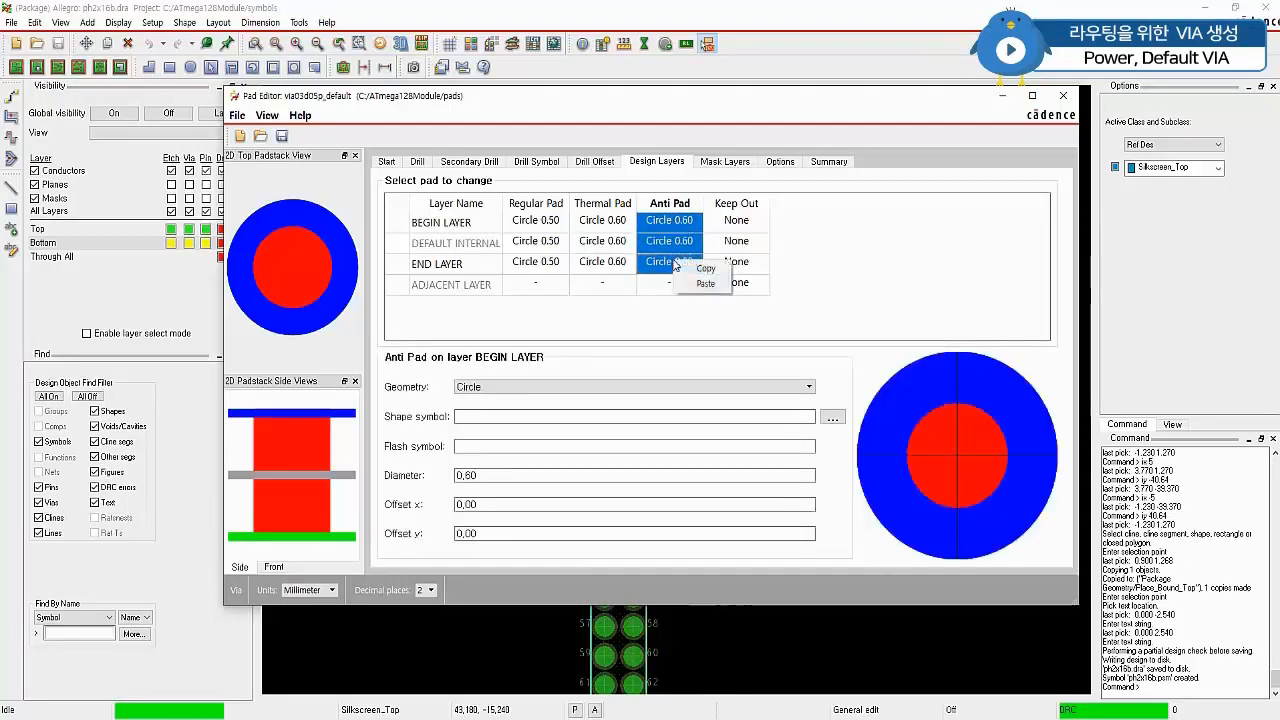
click(698, 285)
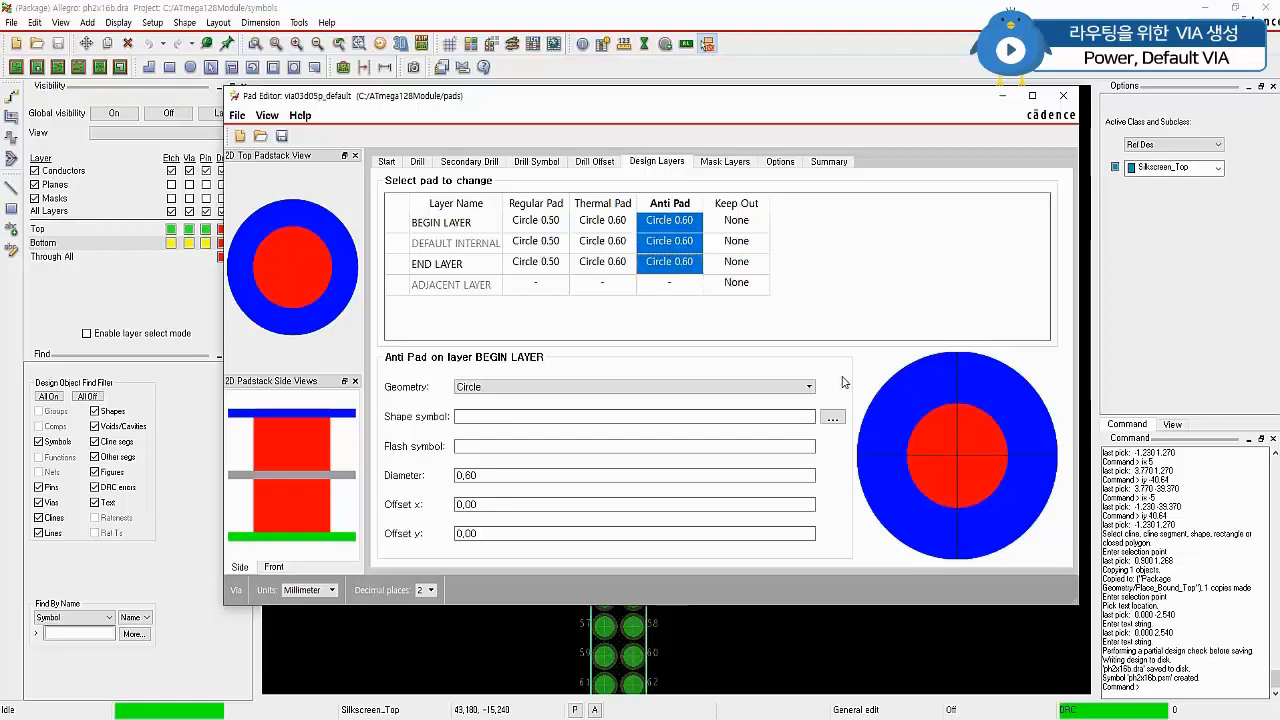
Set the SOLDERMASK_TOP pad geometry to Circle with a diameter of 0.6 mm.
click(722, 163)
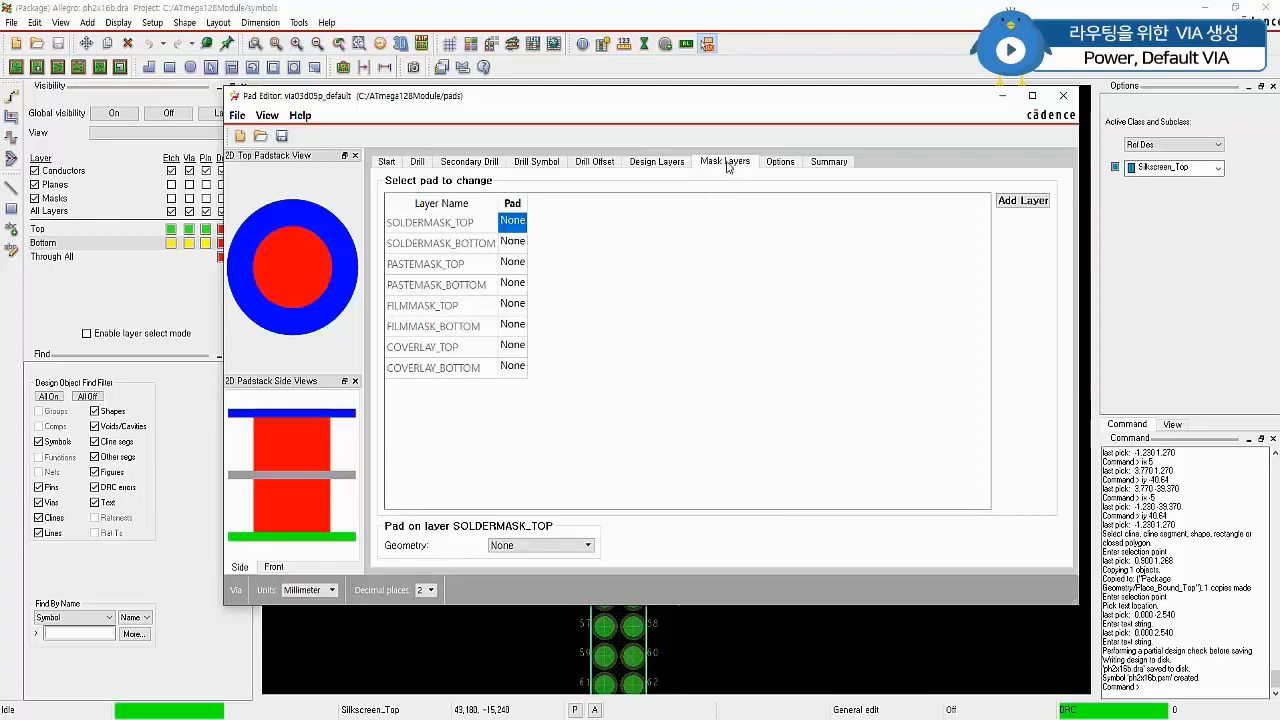
click(540, 545)
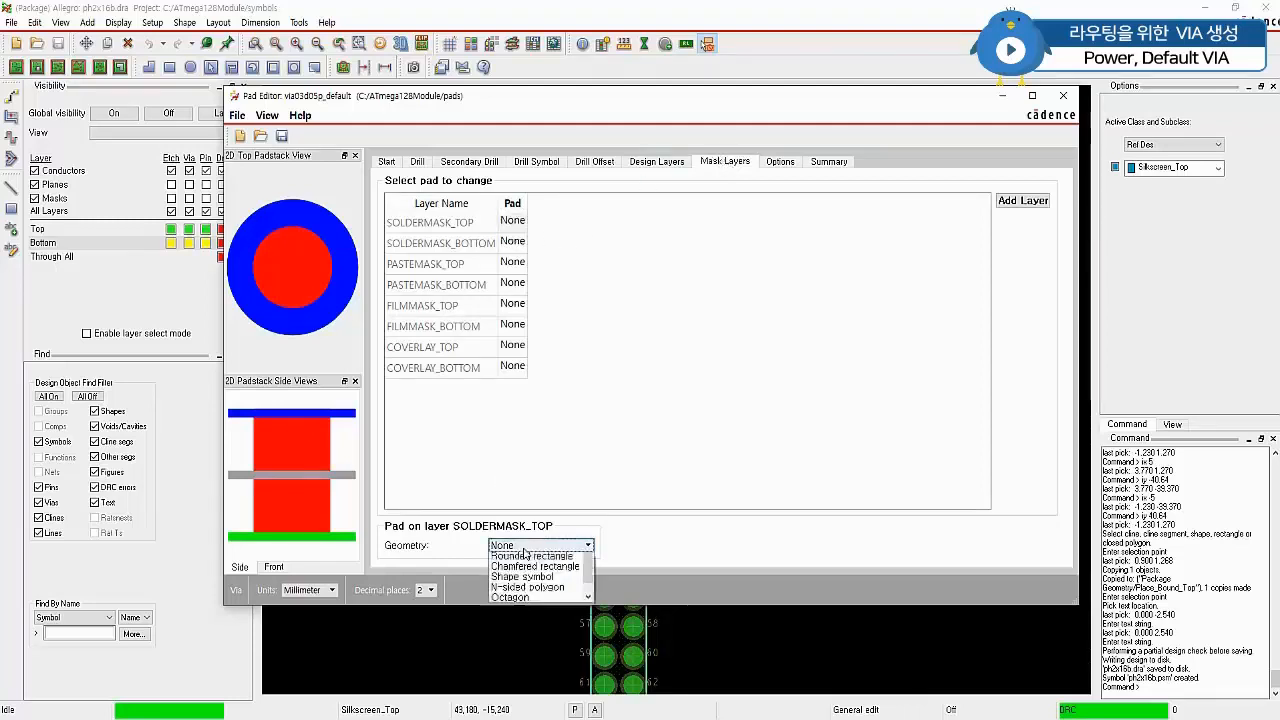
click(530, 580)
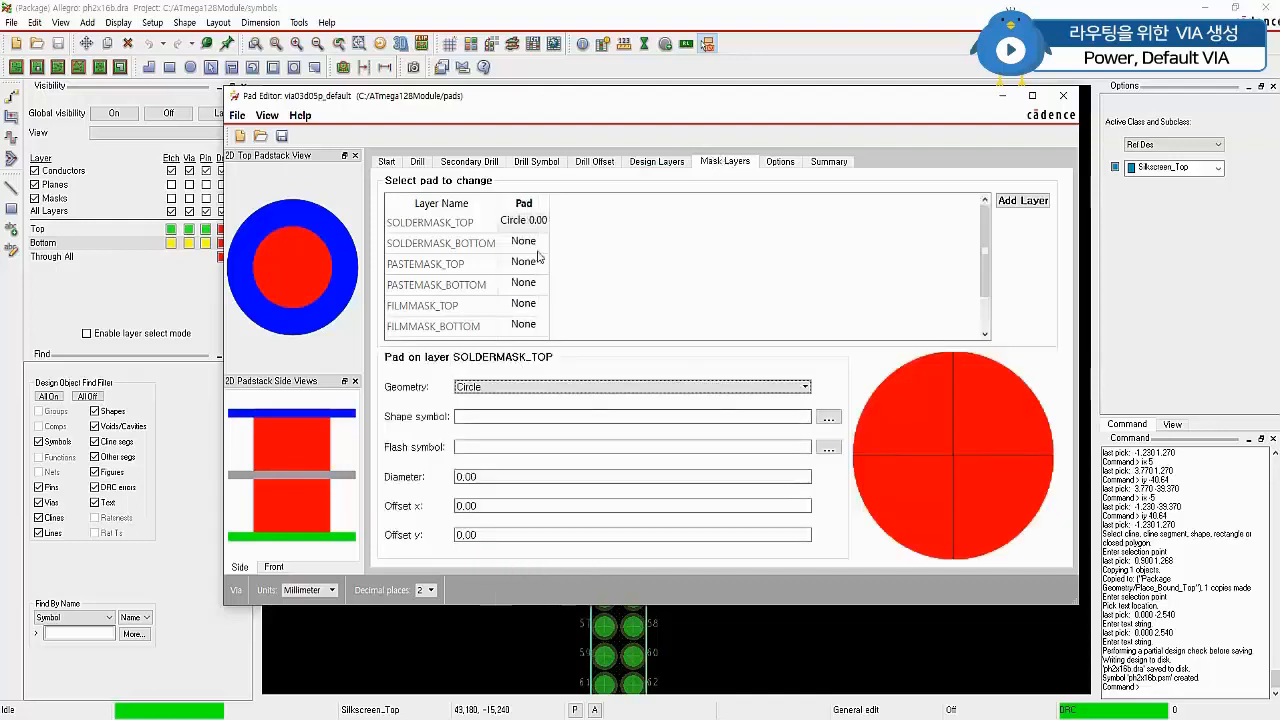
double_click(492, 478)
text(0.)
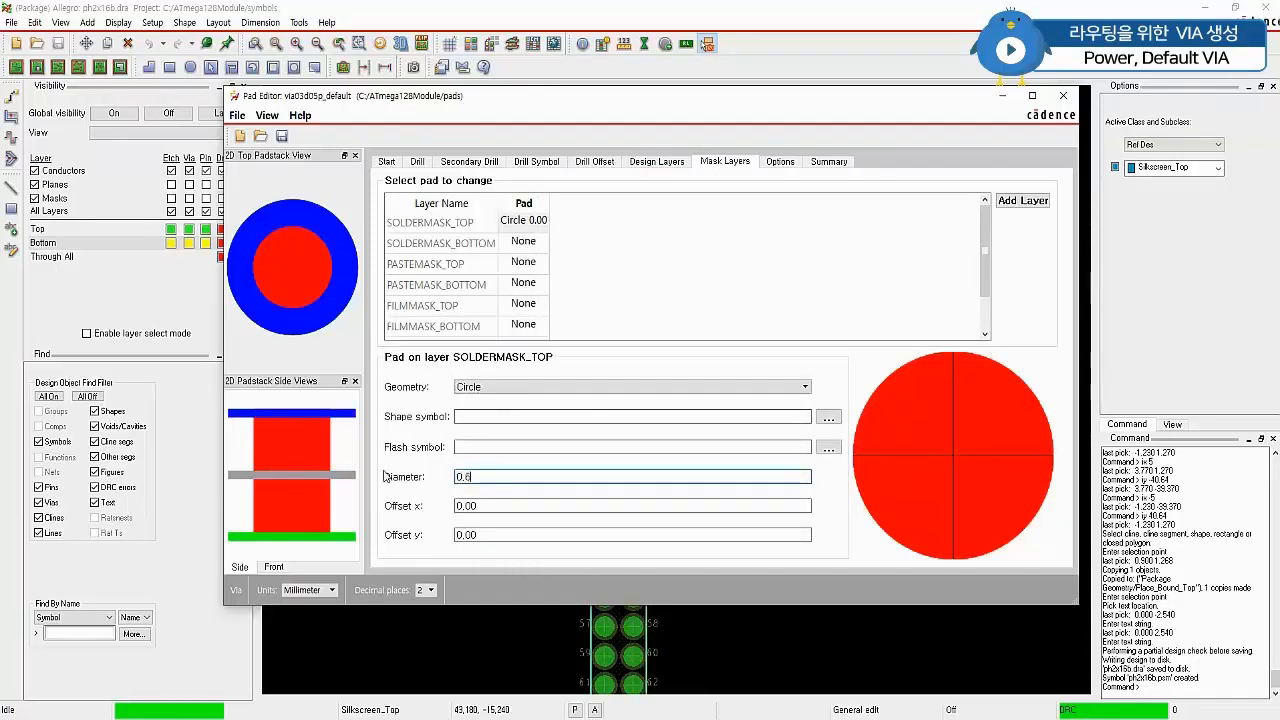
text(6)
key(Tab)
Copy the SOLDERMASK_TOP pad definition to the SOLDERMASK_BOTTOM pad.
click(535, 224)
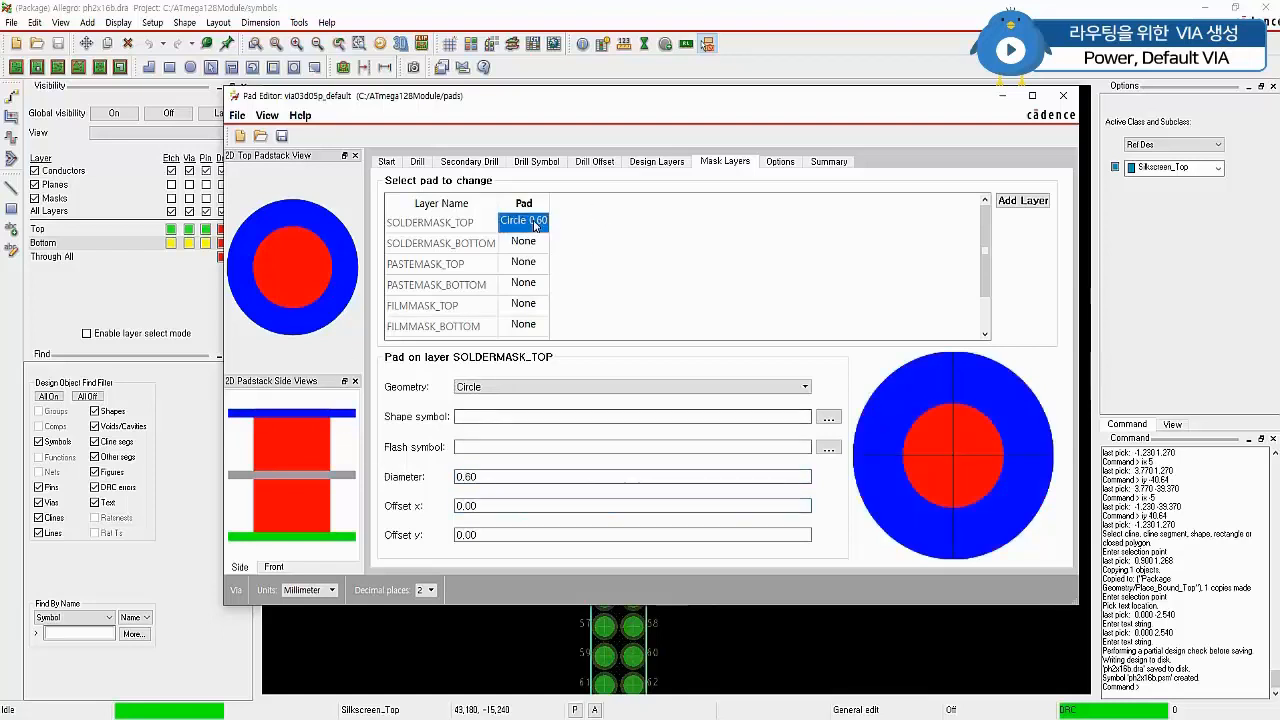
right_click(535, 224)
click(560, 230)
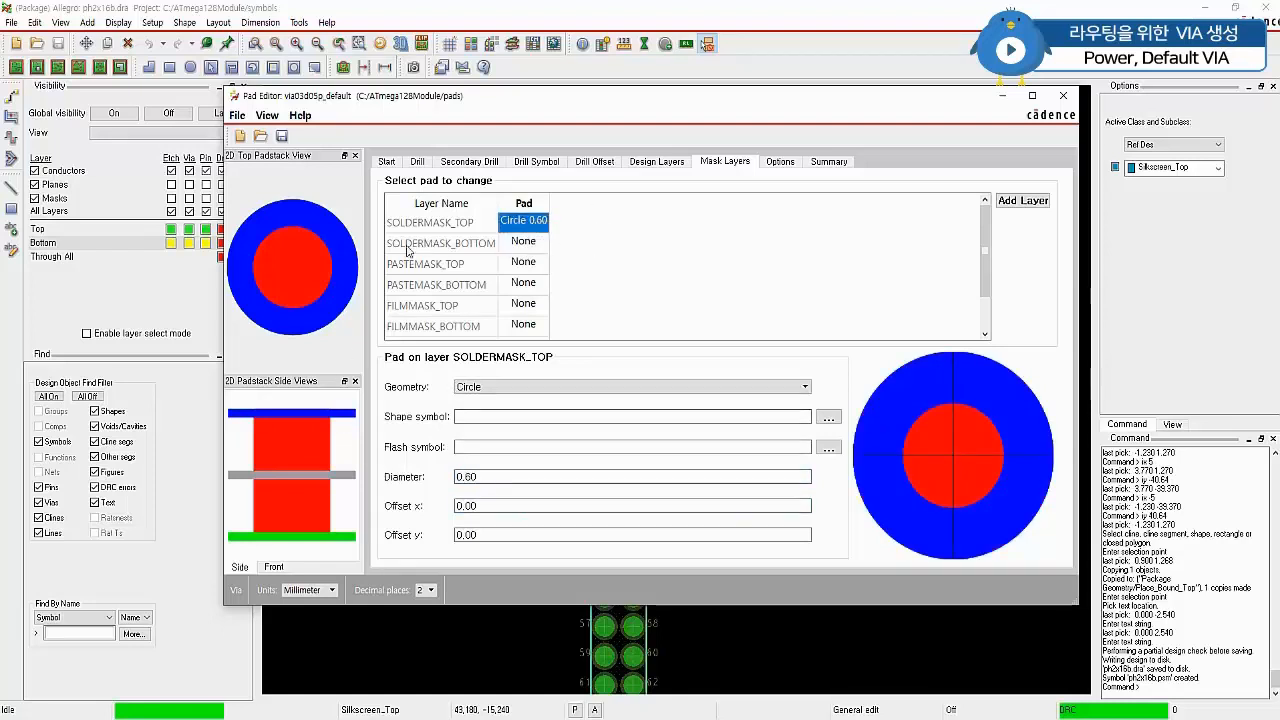
click(519, 247)
right_click(519, 248)
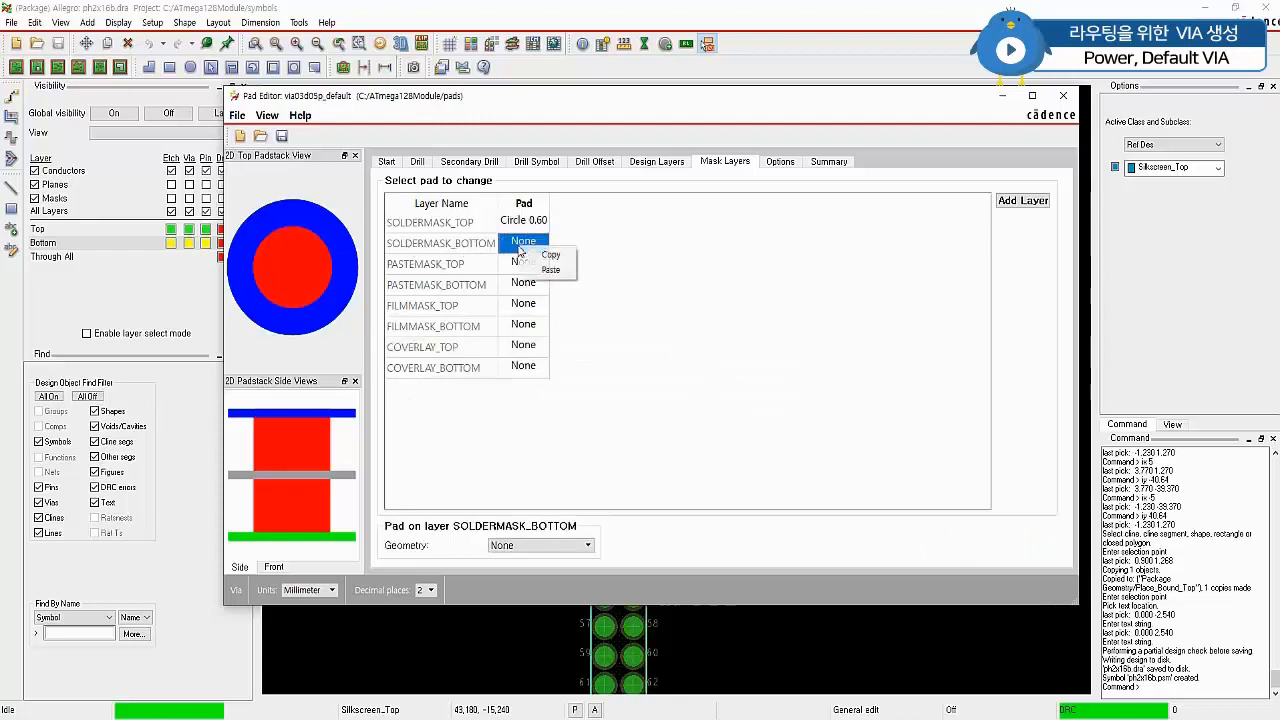
click(549, 269)
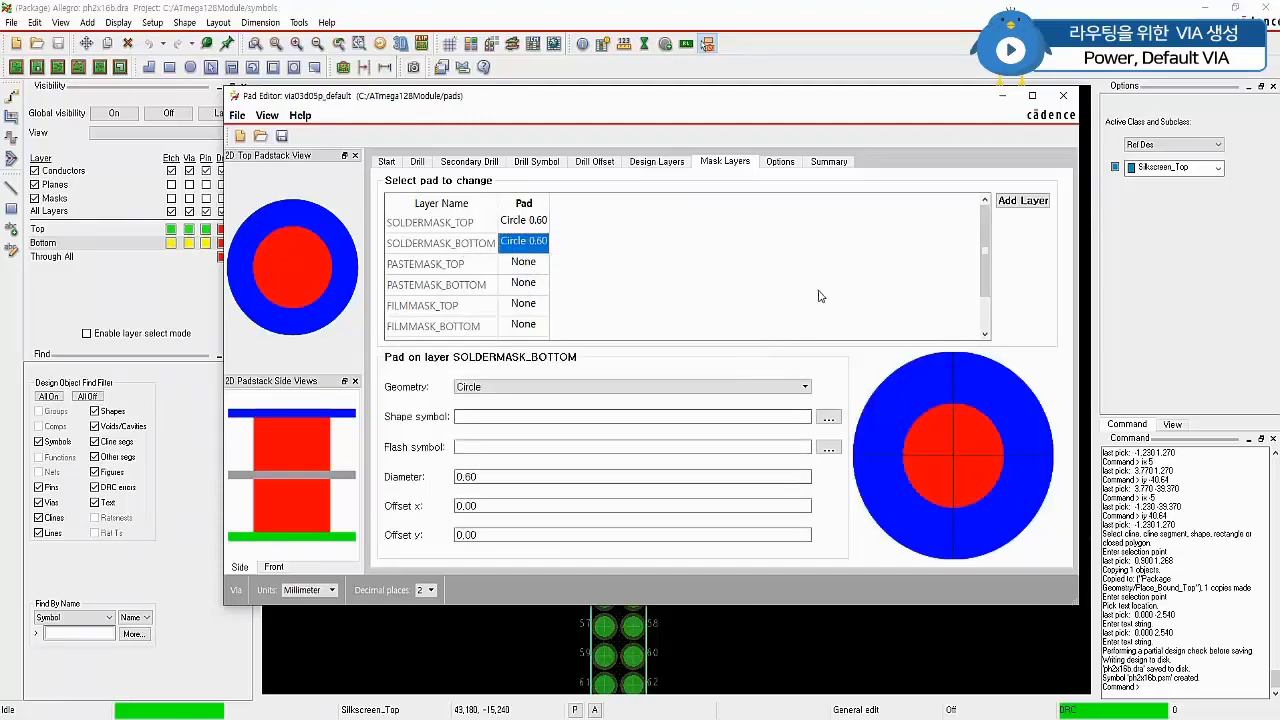
Enable suppression of unconnected internal pads (legacy artwork) and save the via03d05p_default padstack.
click(781, 163)
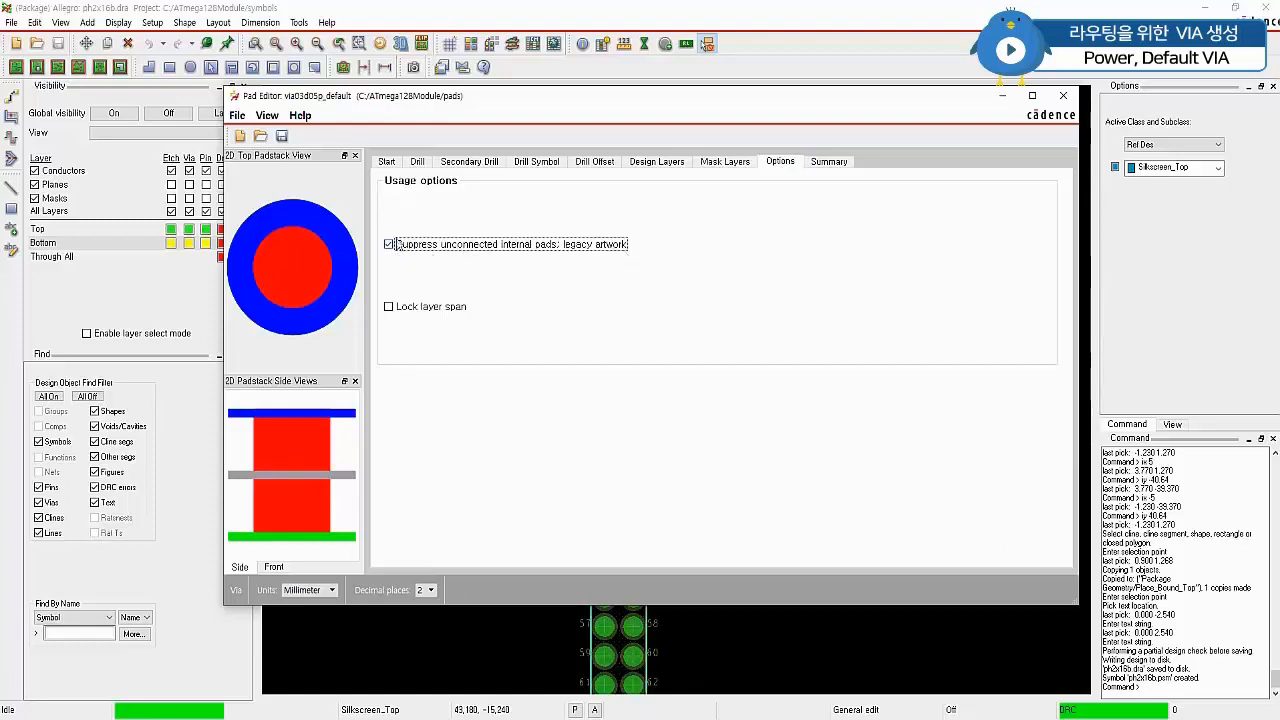
click(242, 116)
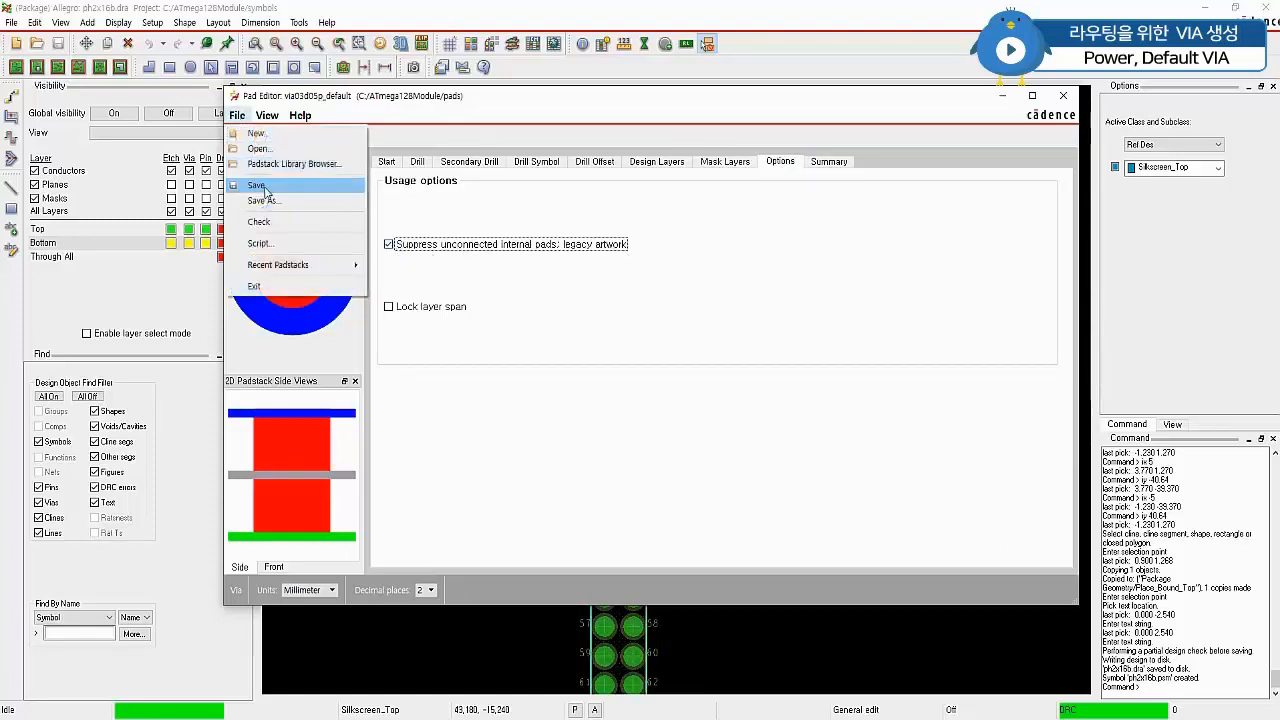
click(268, 190)
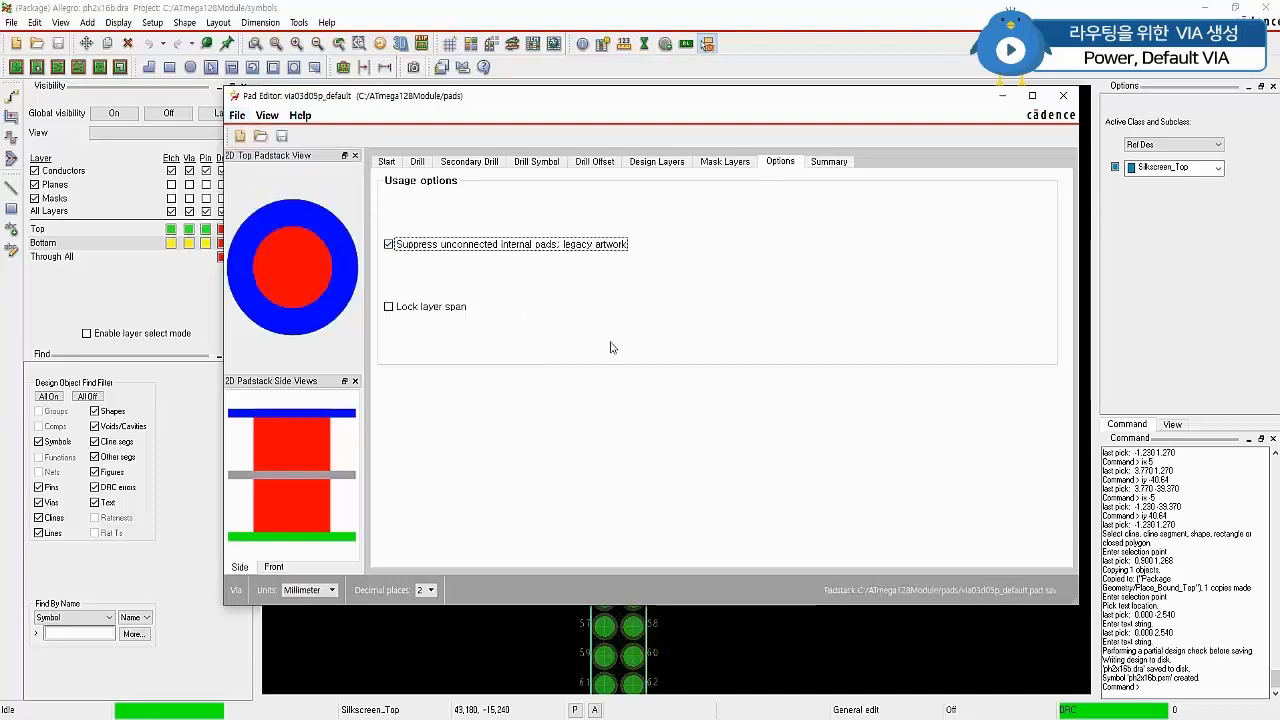